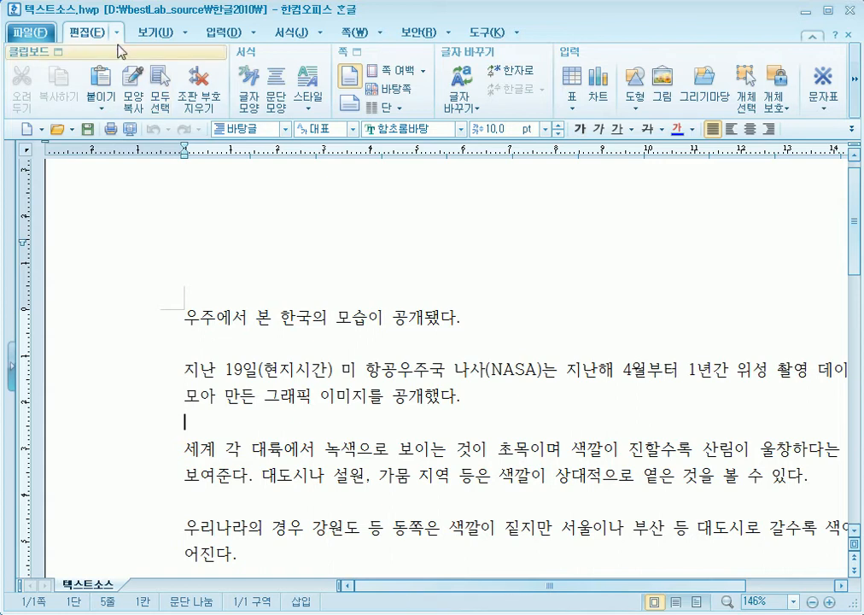
Try inserting the most recently used symbol α on the blank line, and delete it again
drag(792, 32, 862, 135)
key(Escape)
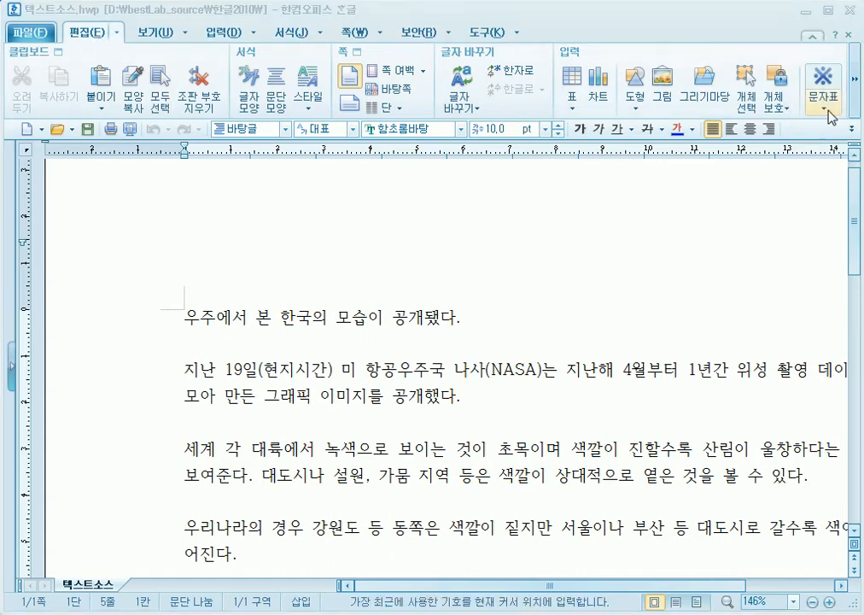
click(827, 82)
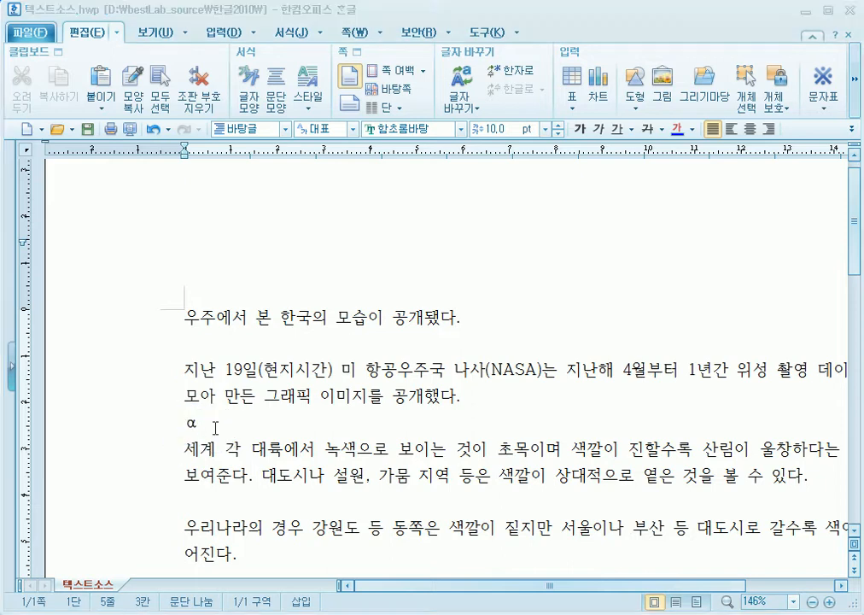
key(BackSpace)
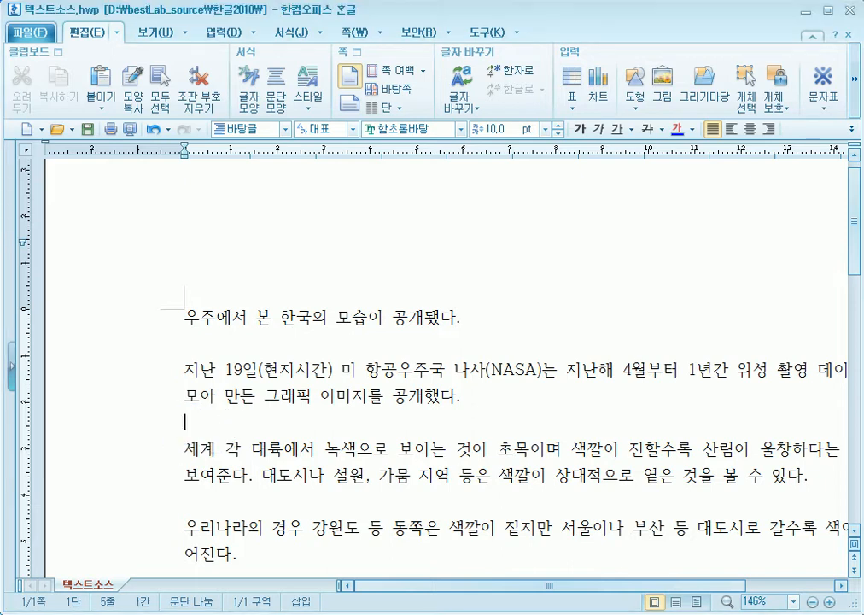
Open the full character table (문자표) dialog and move it so the document text below is uncovered
click(825, 109)
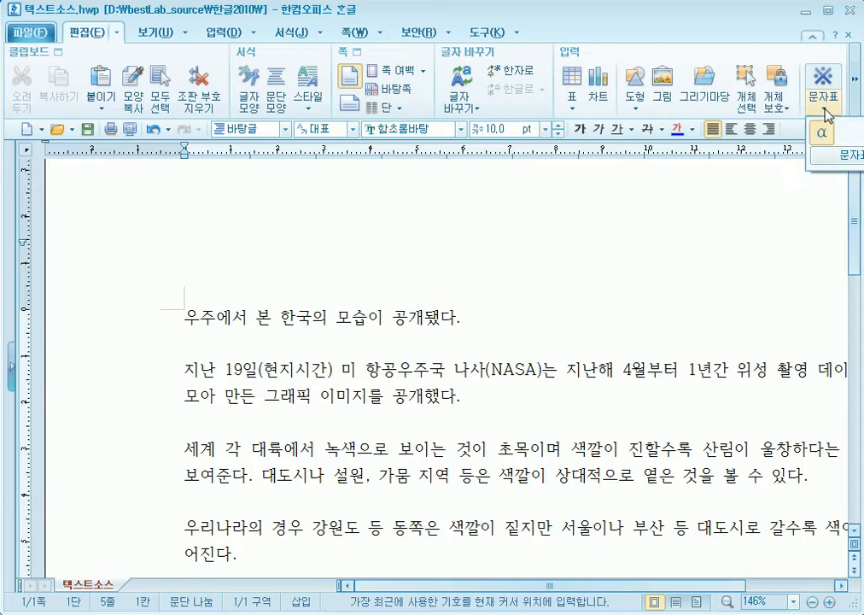
click(857, 162)
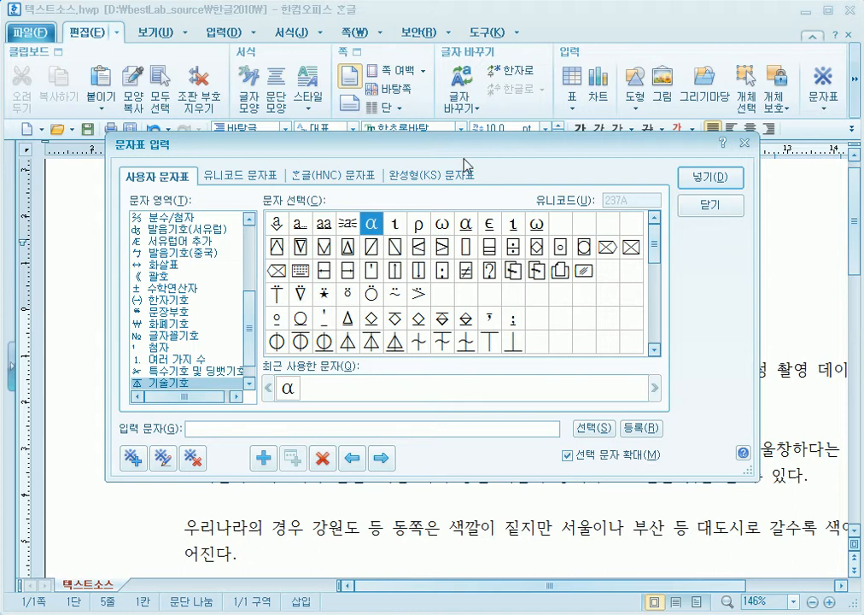
drag(459, 145, 451, 70)
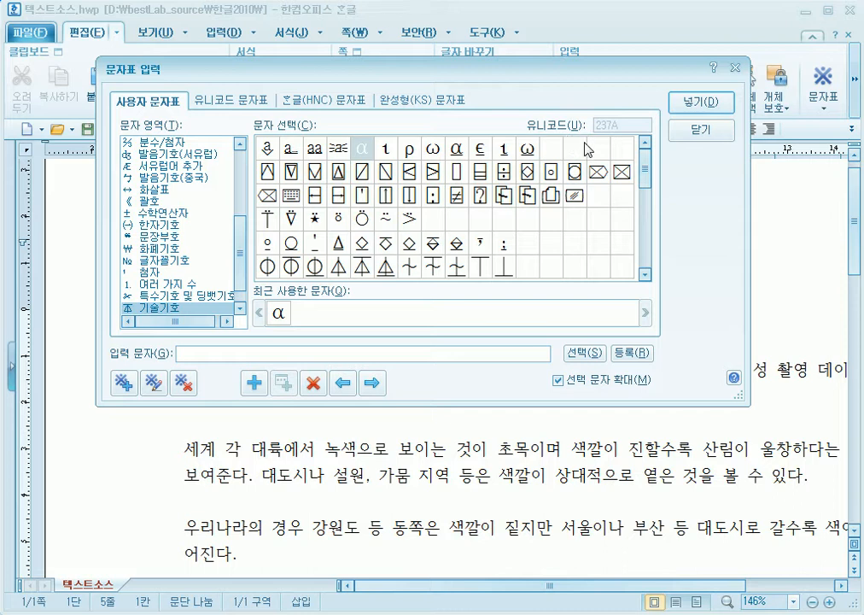
scroll(648, 187, down, 3)
drag(661, 211, 646, 179)
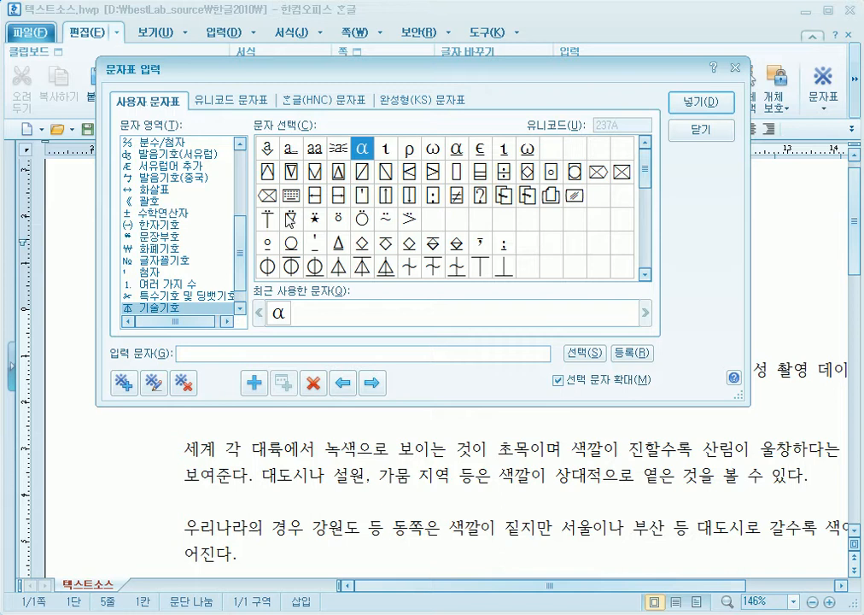
Examine the symbols offered by the user character table's categories, from 기호1 through 괄호문자
mouse_move(236, 230)
mouse_down()
mouse_move(229, 164)
mouse_move(239, 223)
mouse_up()
scroll(190, 198, down, 2)
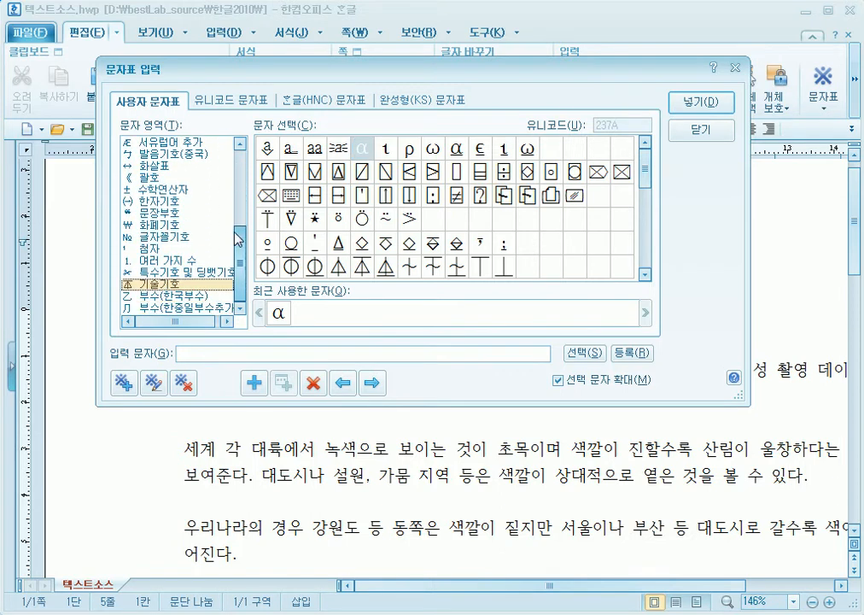
scroll(190, 198, up, 6)
click(149, 154)
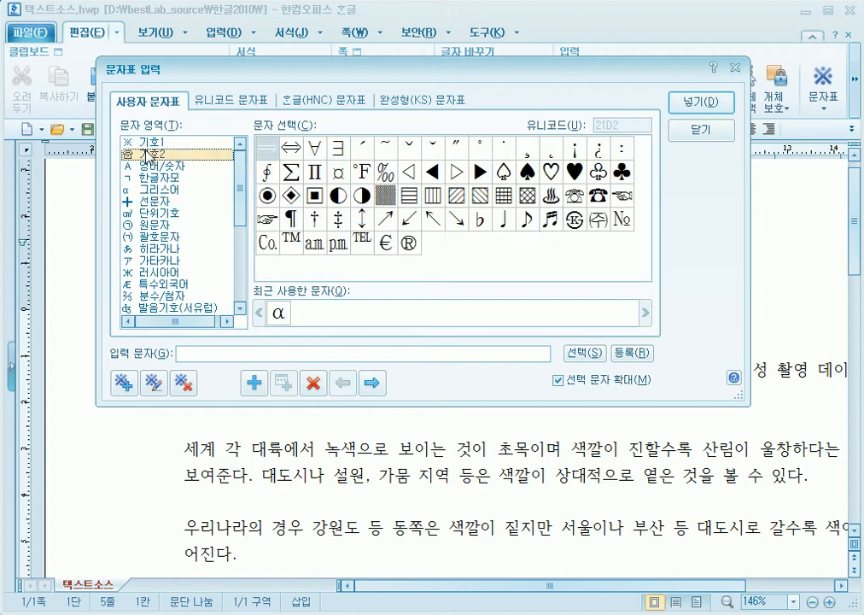
click(148, 143)
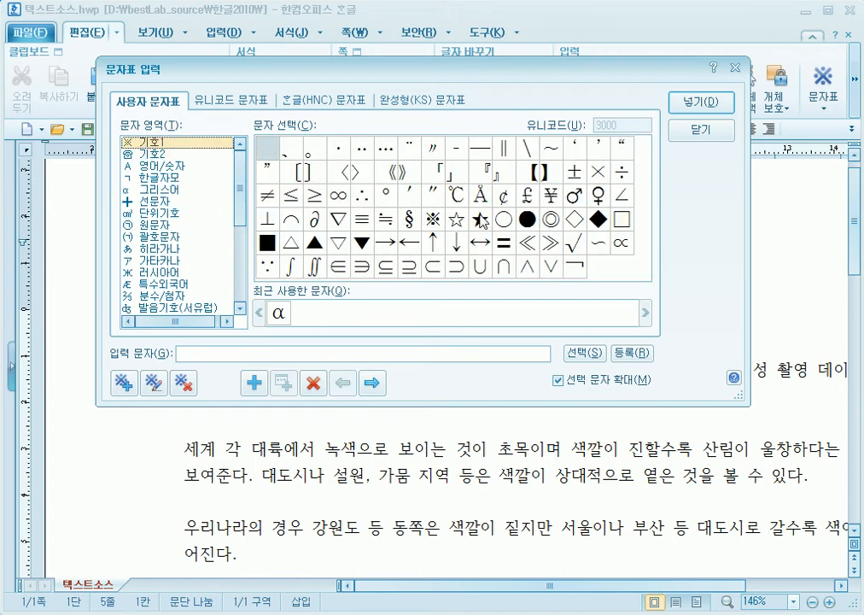
click(151, 155)
key(Up)
key(Down)
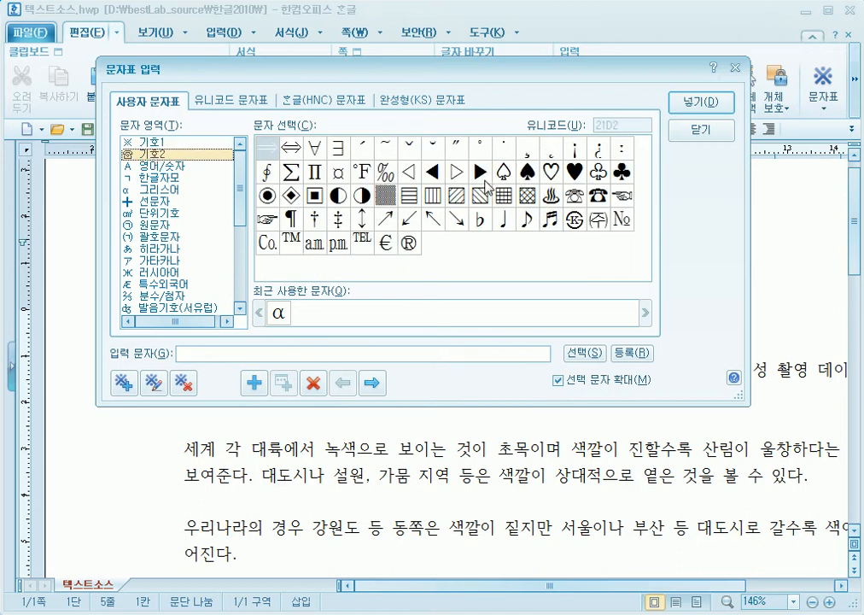
click(169, 165)
click(174, 179)
click(175, 189)
click(169, 202)
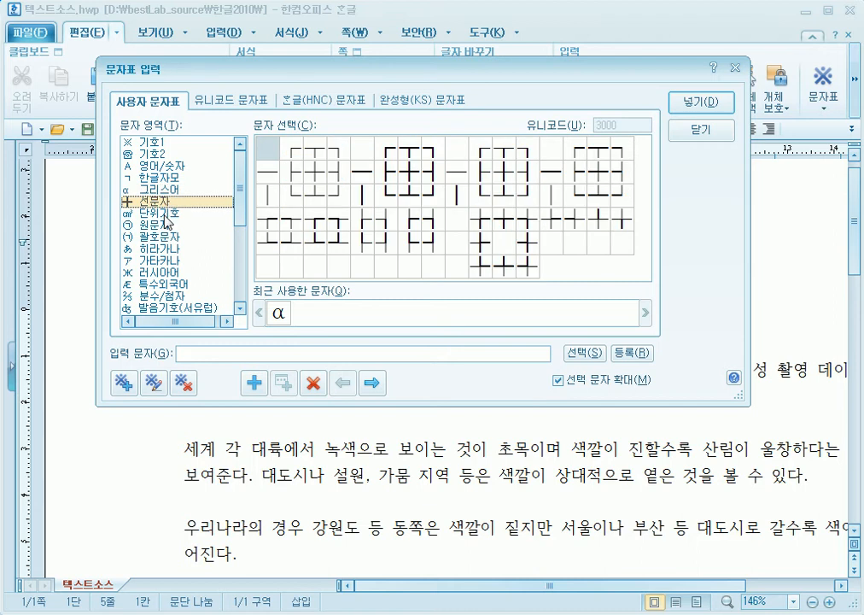
click(166, 213)
click(168, 226)
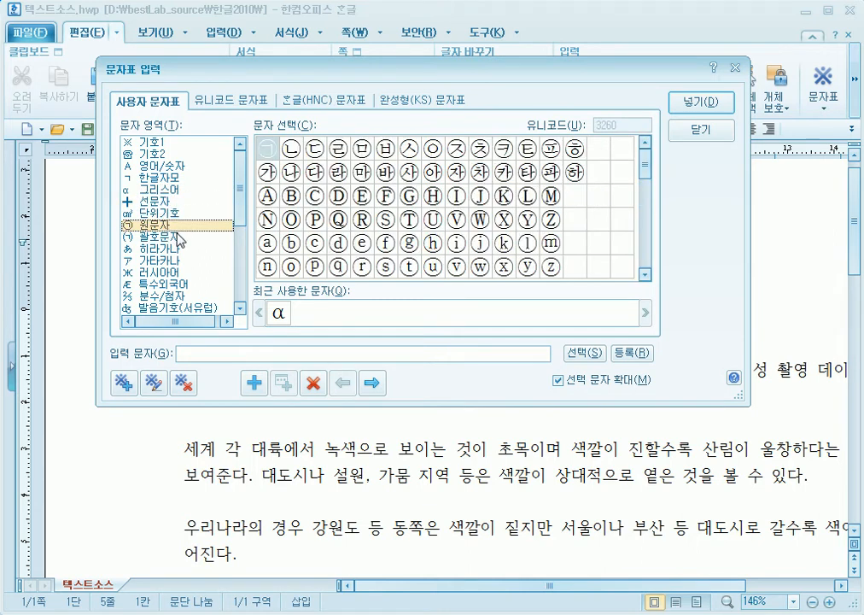
click(174, 238)
drag(240, 208, 220, 146)
Insert ☆ from the 기호1 category twice on the blank line and append the recently used symbol α
click(173, 144)
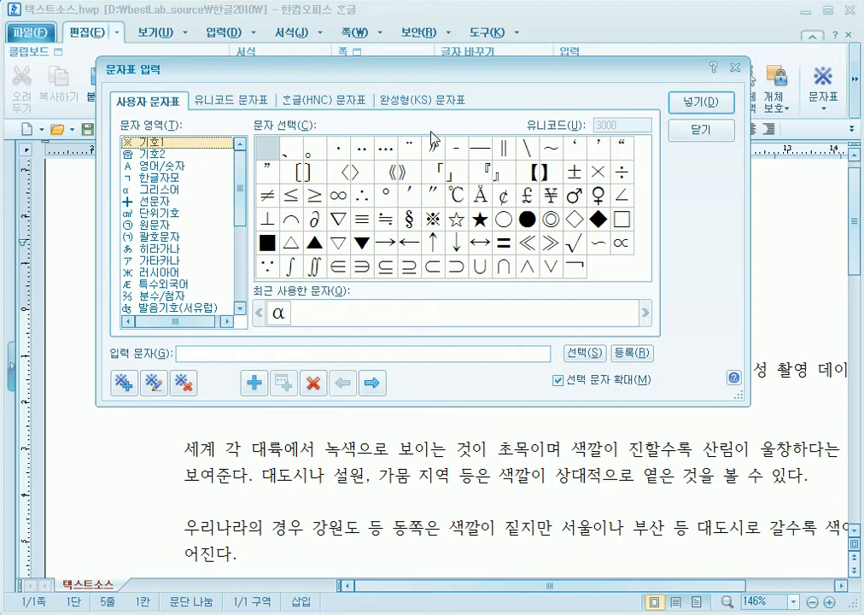
click(457, 219)
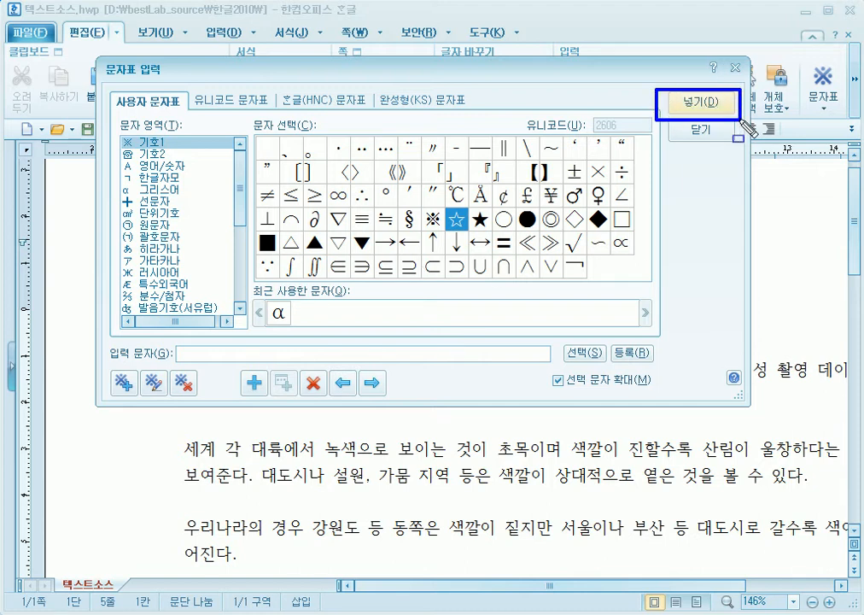
click(705, 105)
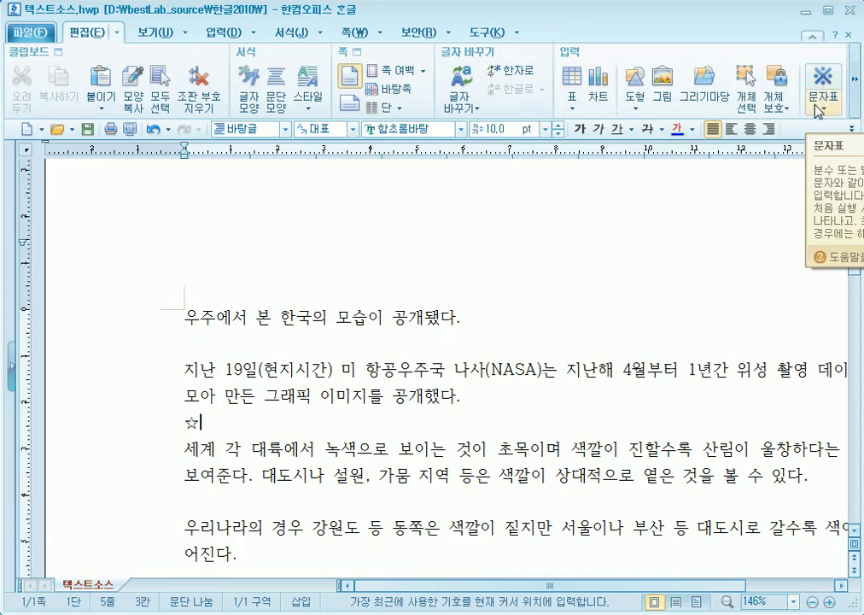
click(825, 79)
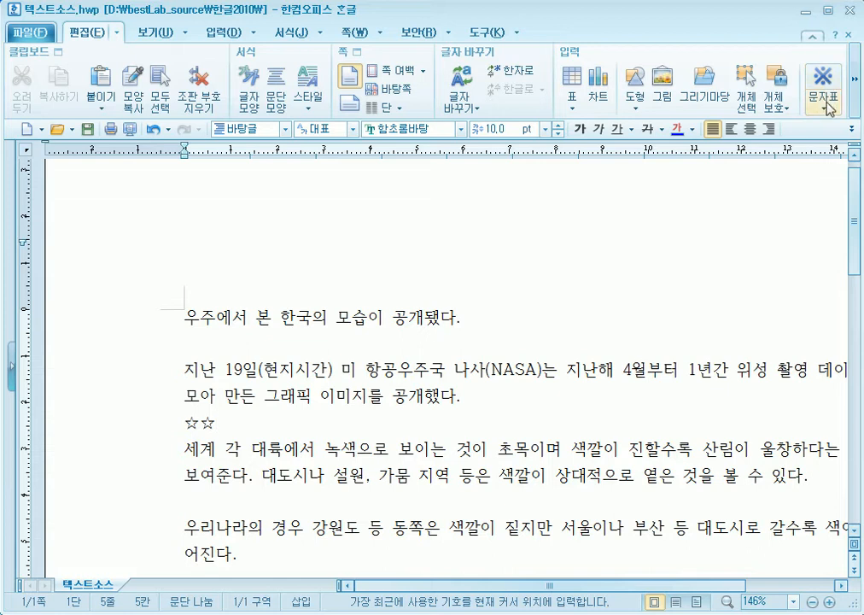
click(828, 109)
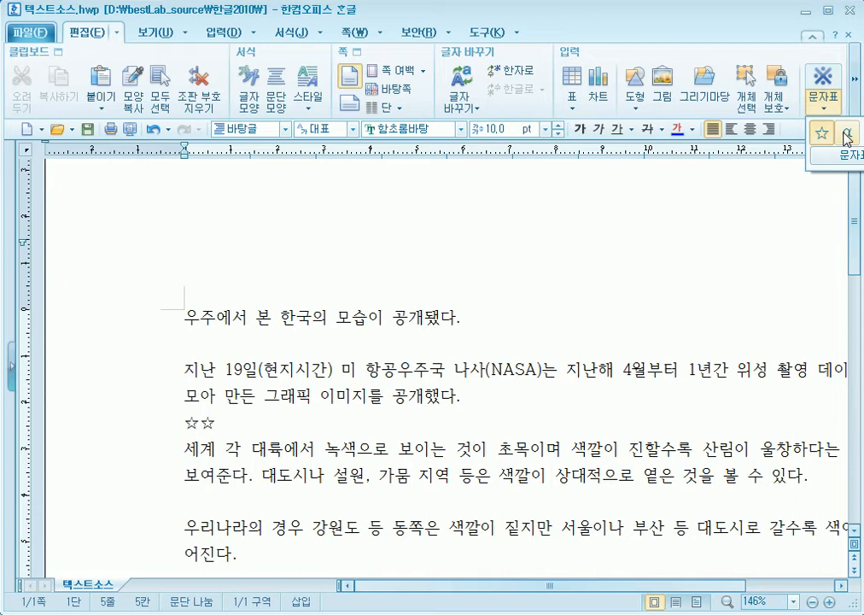
click(845, 134)
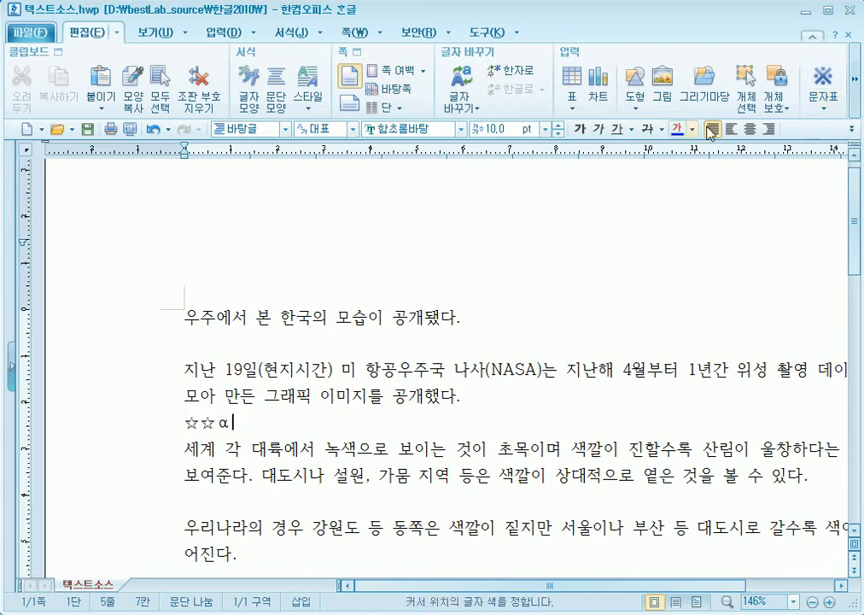
Reopen the full character table and queue the § symbol twice as input characters (입력 문자)
click(823, 108)
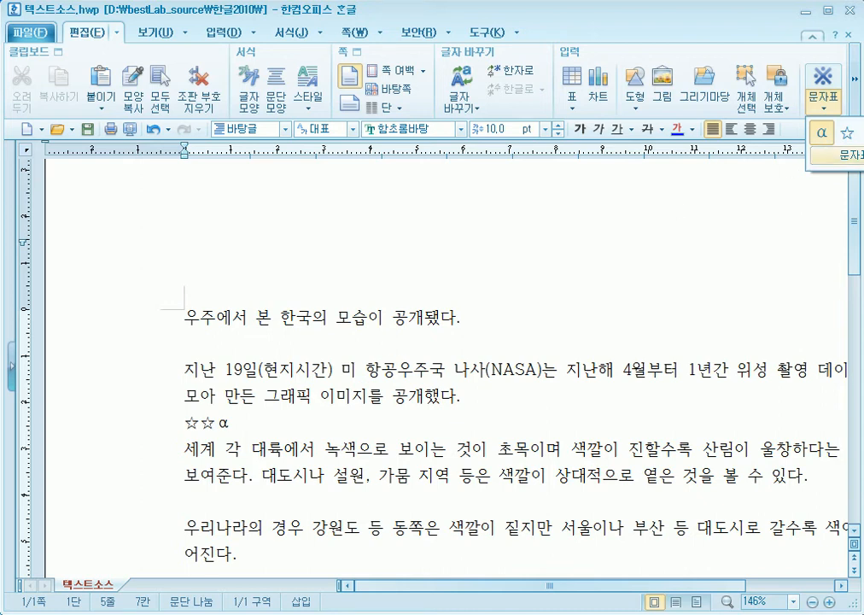
click(838, 156)
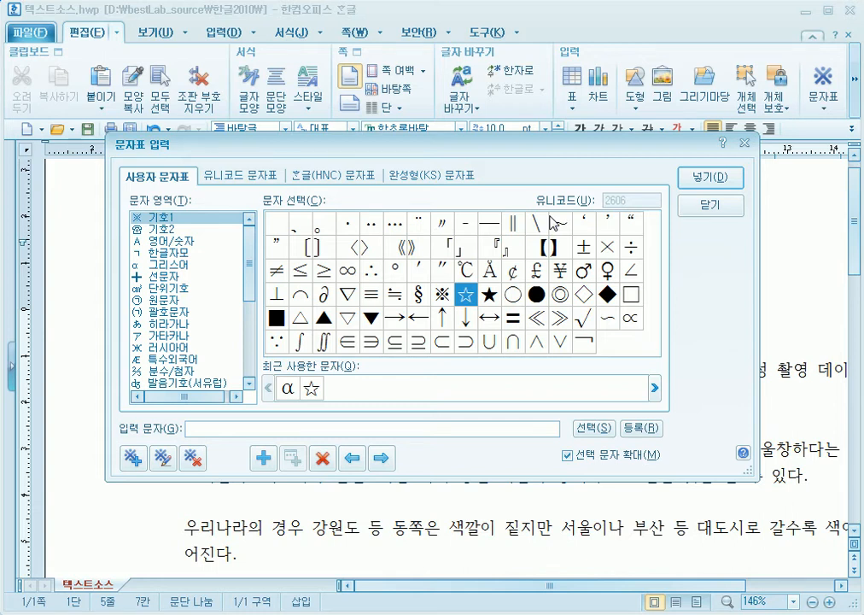
mouse_move(310, 388)
mouse_down()
mouse_move(346, 386)
mouse_move(303, 411)
mouse_move(437, 369)
mouse_up()
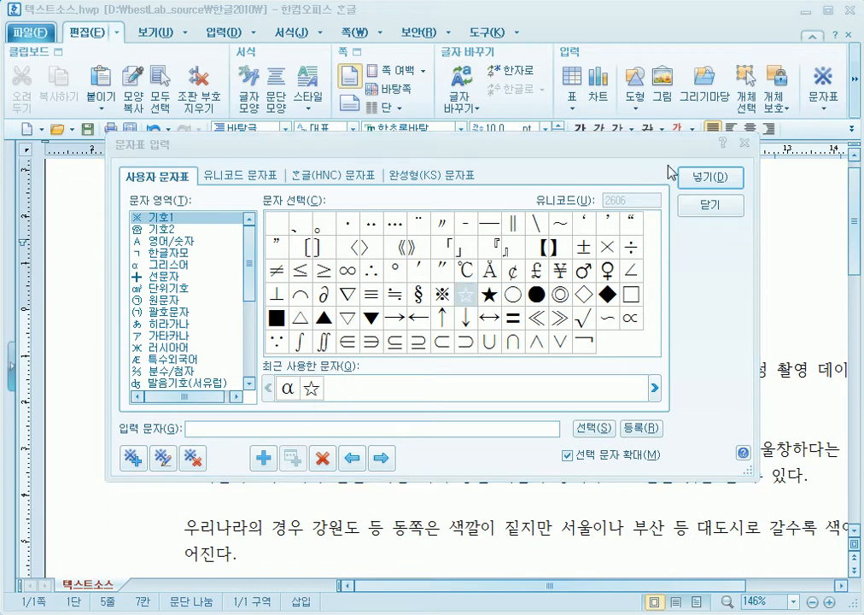
click(418, 297)
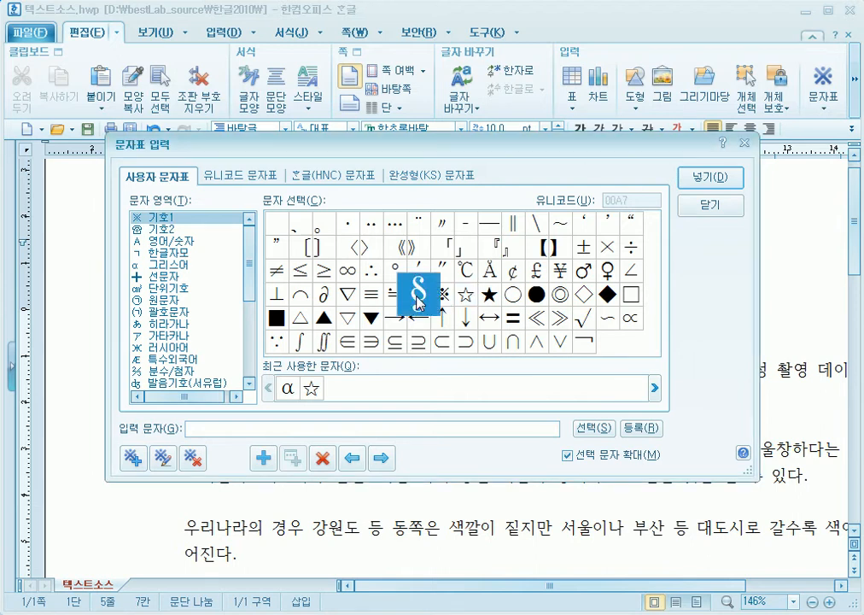
click(419, 301)
click(206, 427)
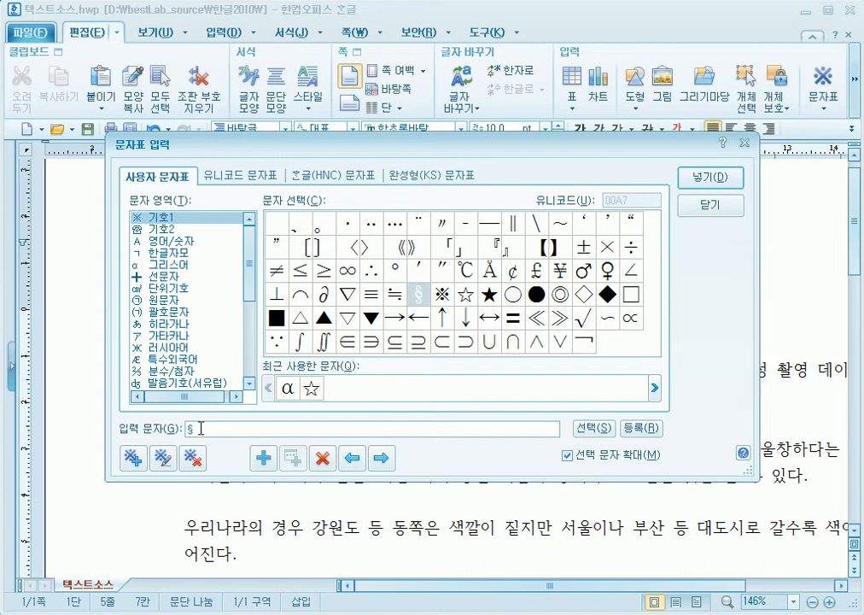
drag(285, 140, 497, 28)
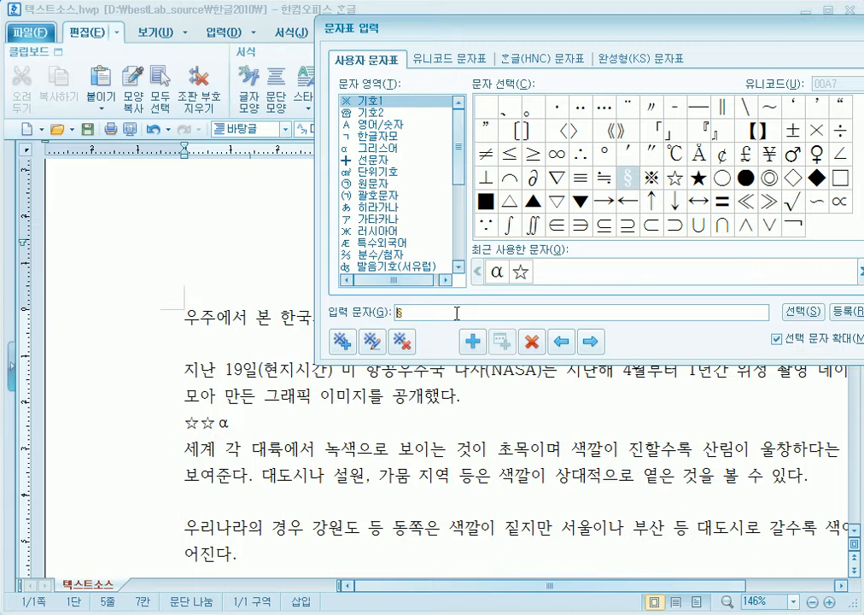
click(806, 312)
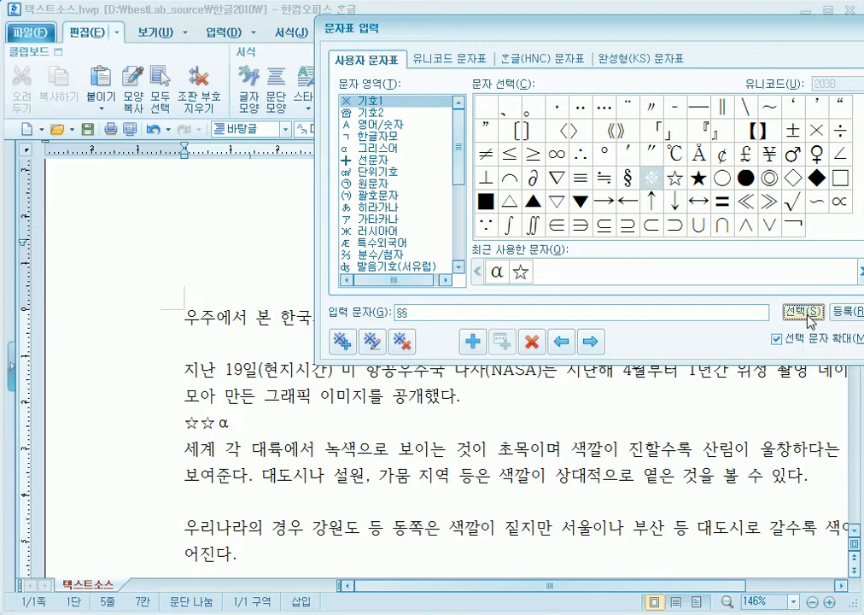
Add the symbols ′ and 】 from the 기호1 category to the queued input characters
key(Up)
key(Left)
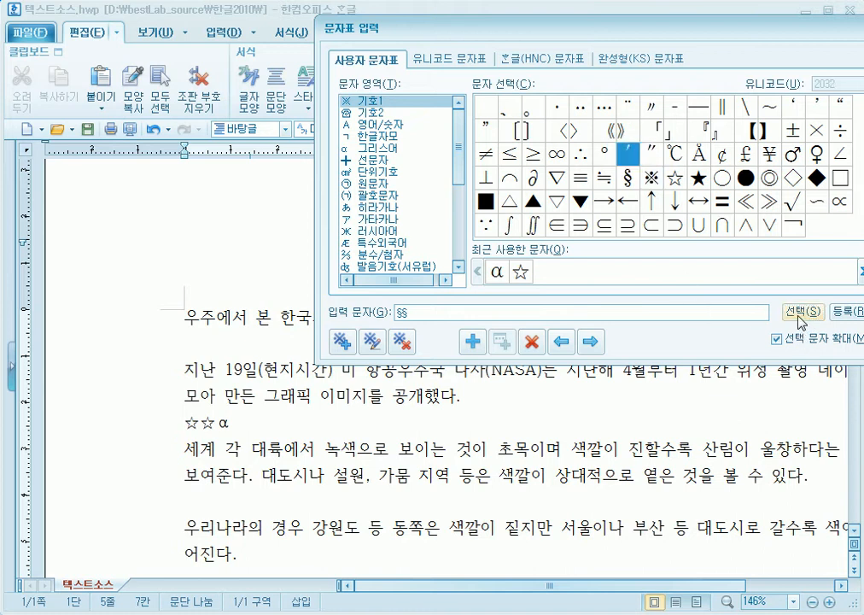
click(800, 314)
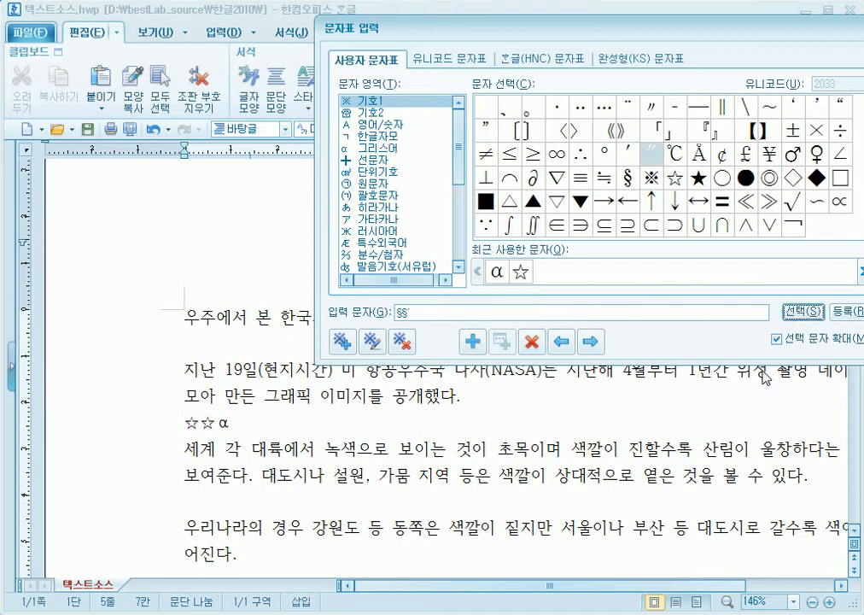
click(761, 131)
click(807, 313)
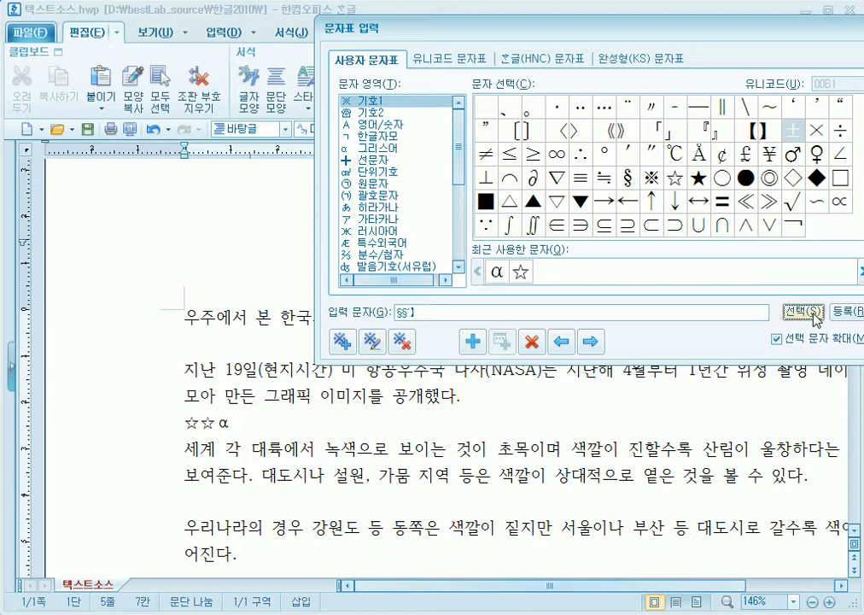
Insert the queued characters §§′】 into the document directly after α
drag(267, 394, 176, 432)
drag(450, 296, 314, 335)
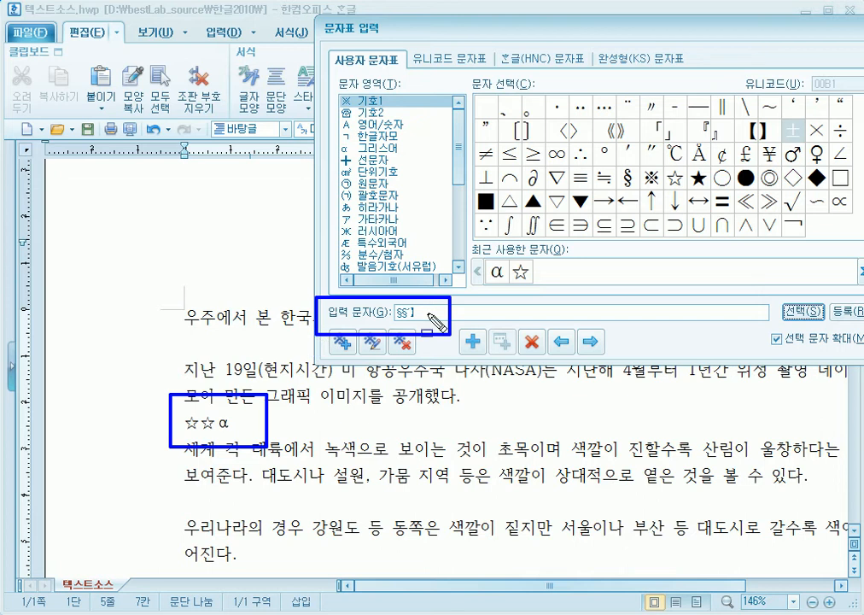
key(Escape)
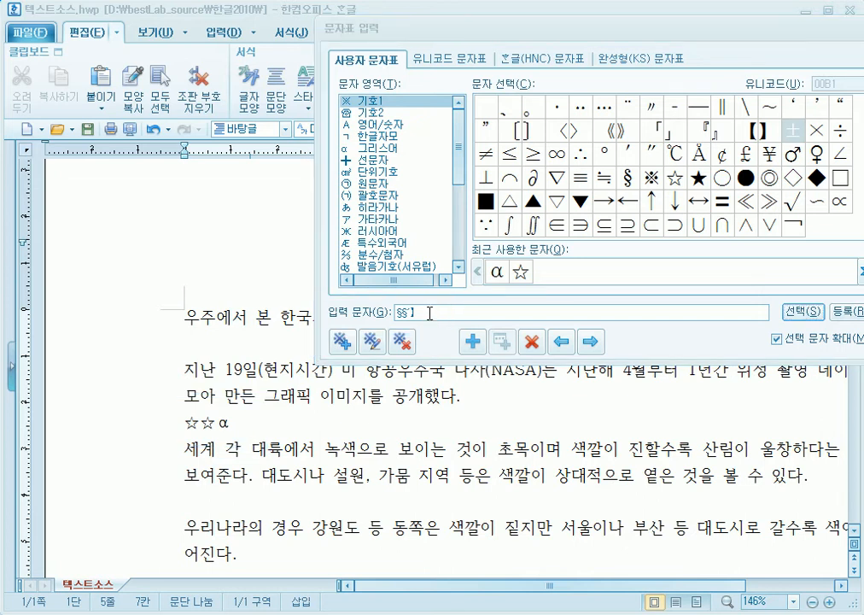
key(Return)
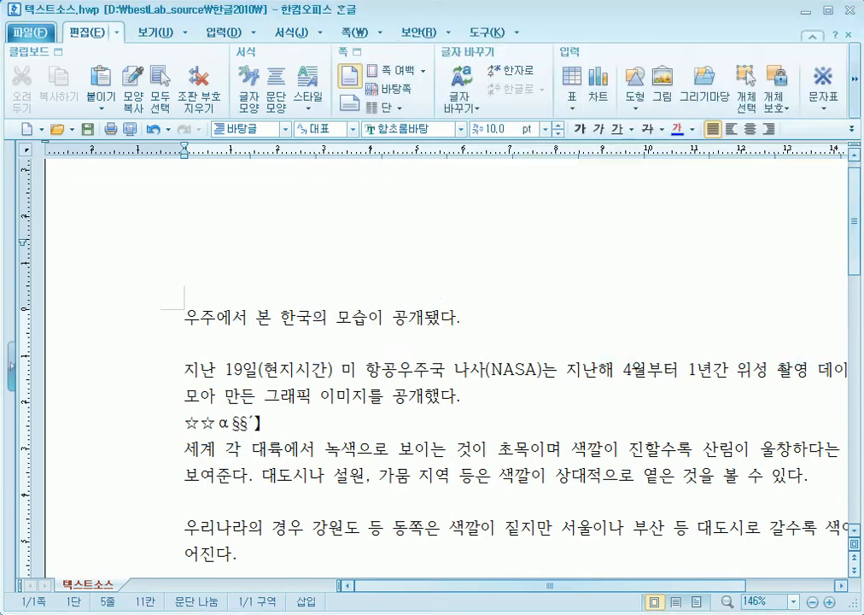
drag(261, 424, 232, 427)
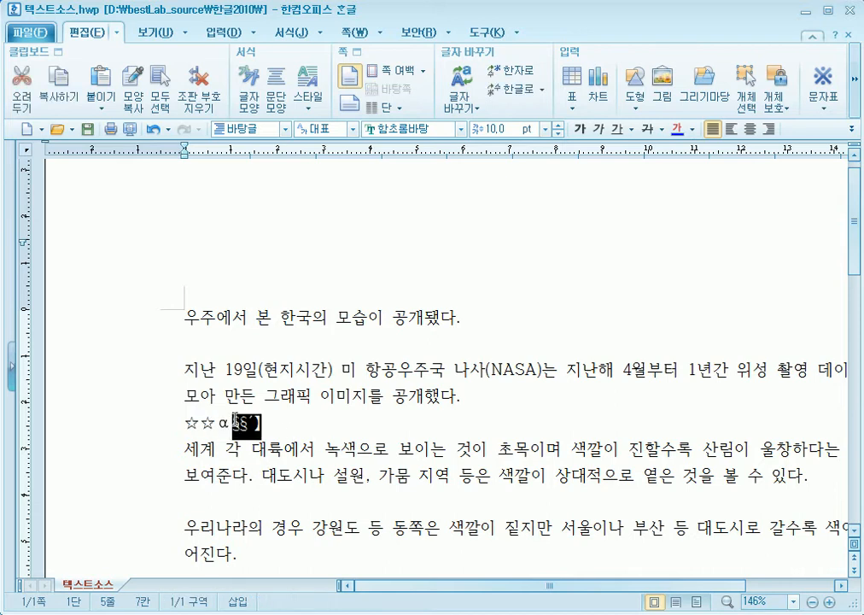
click(286, 433)
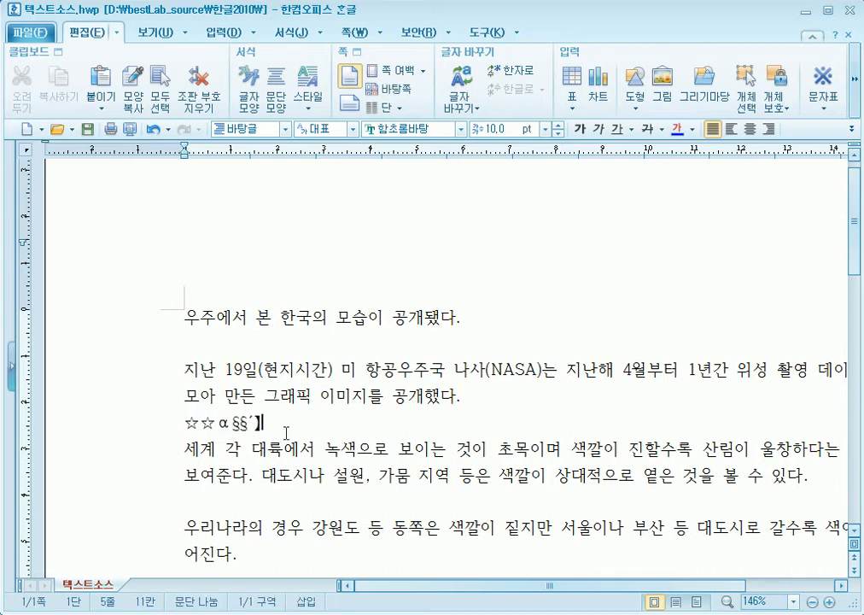
Reopen the full character table and queue the symbols ○ and ☆ from the 기호1 category as input characters
click(824, 107)
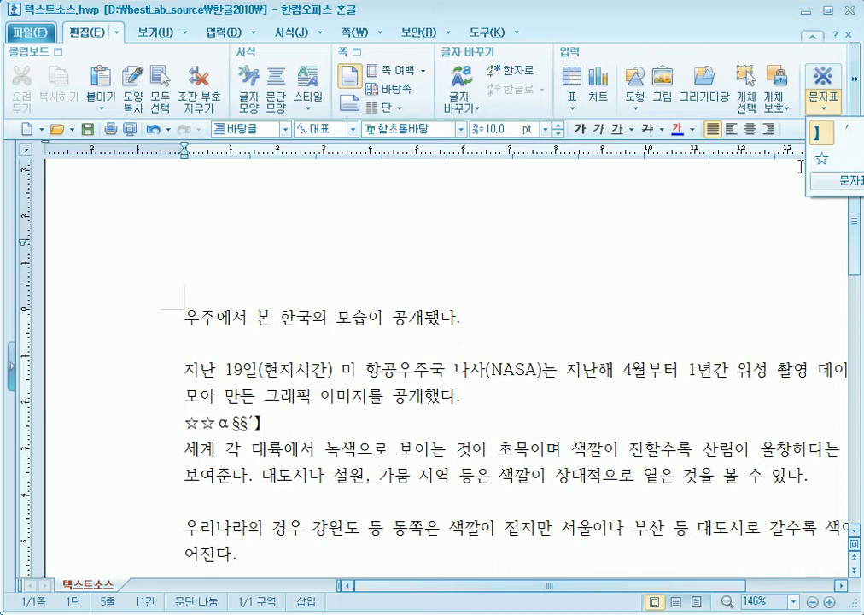
click(858, 189)
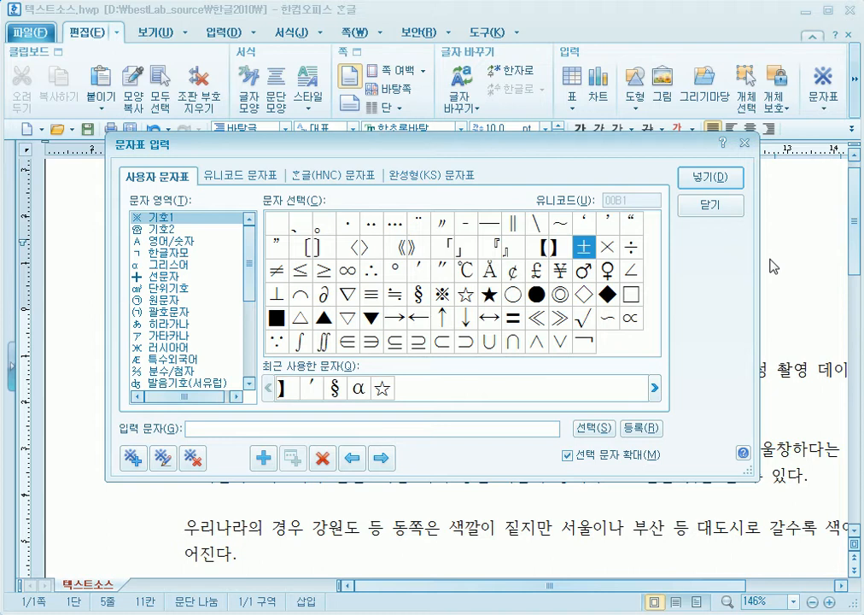
drag(411, 369, 267, 406)
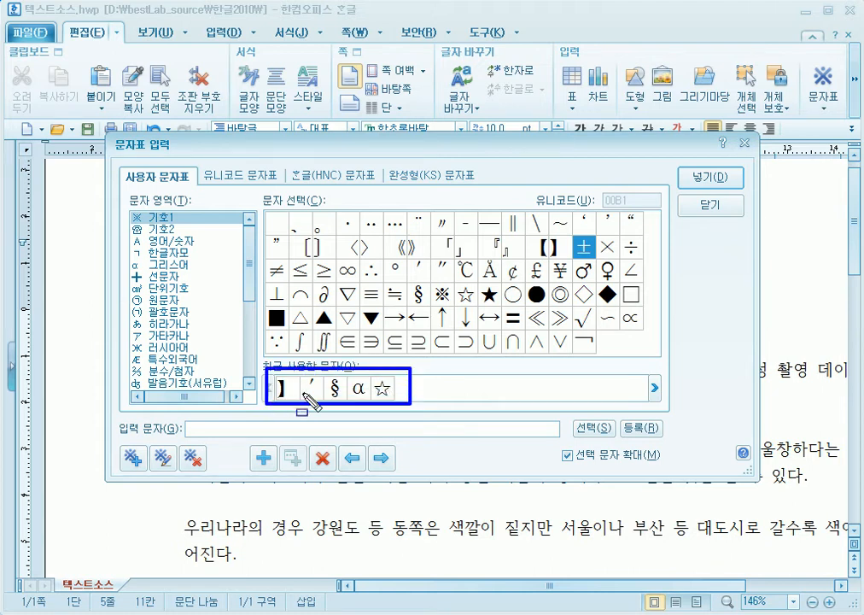
mouse_move(185, 409)
mouse_down()
mouse_move(233, 433)
mouse_move(396, 434)
mouse_up()
key(Escape)
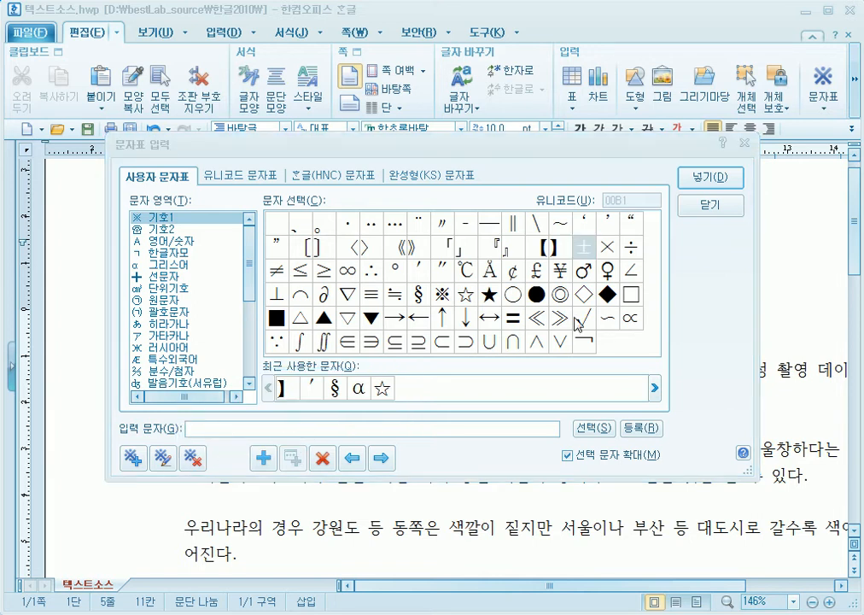
click(441, 397)
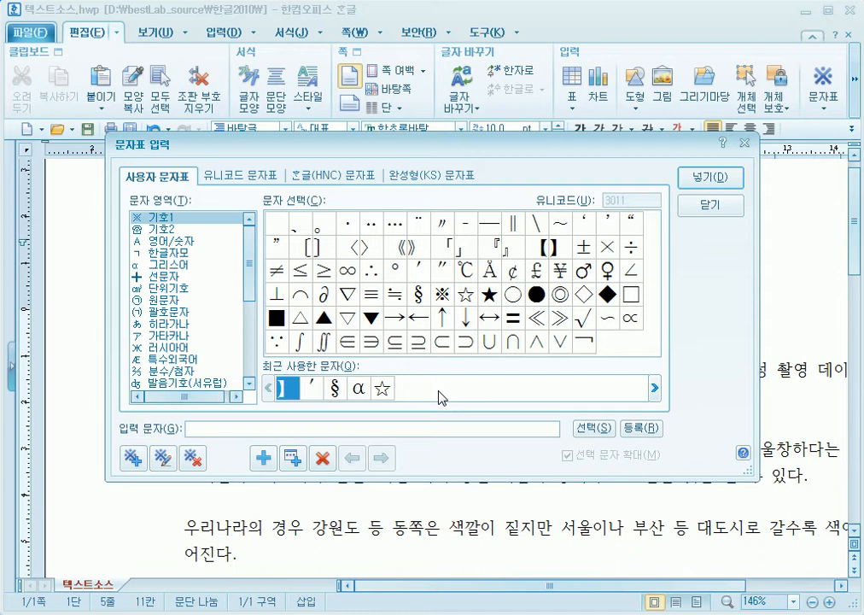
click(521, 297)
click(595, 428)
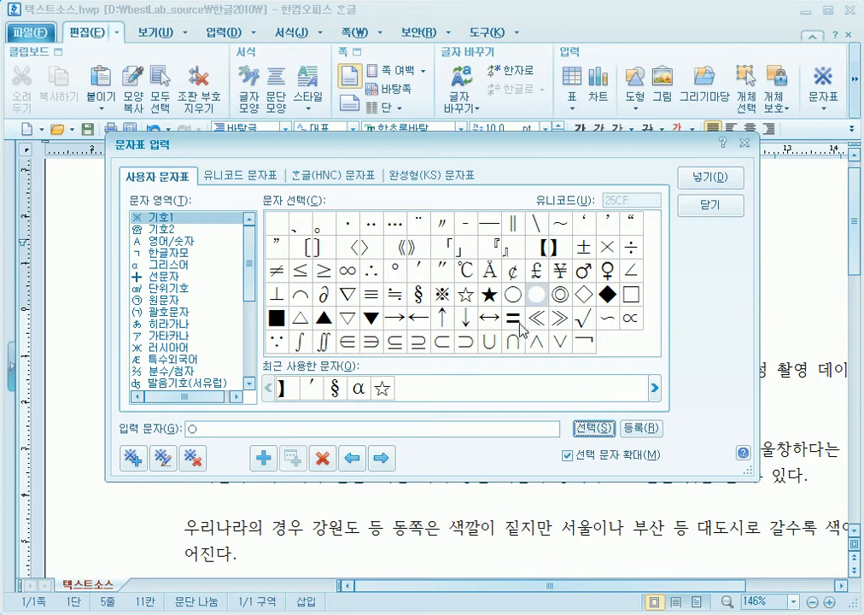
click(465, 297)
click(598, 429)
click(598, 429)
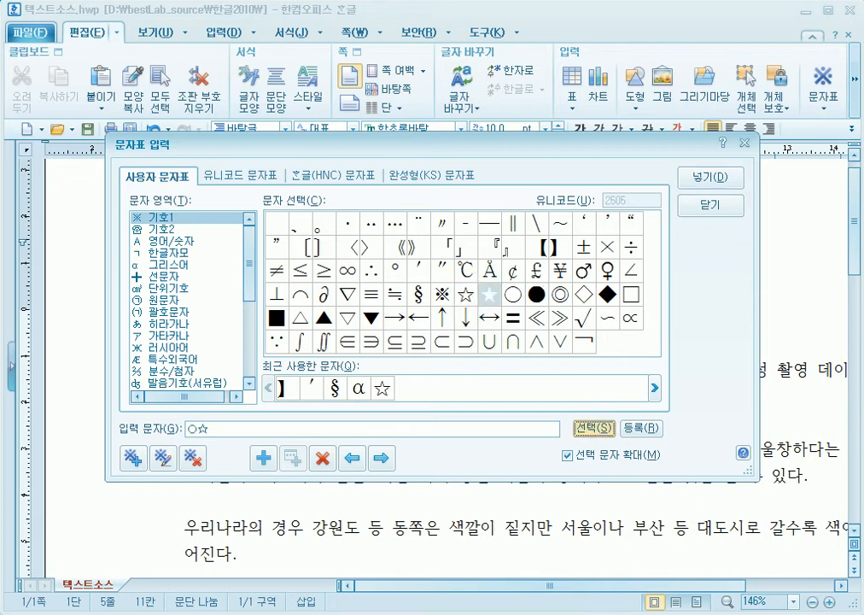
Append the consecutive 기호1 symbols ★○●◎◇◆ to the queued input characters
click(599, 431)
click(600, 432)
click(600, 431)
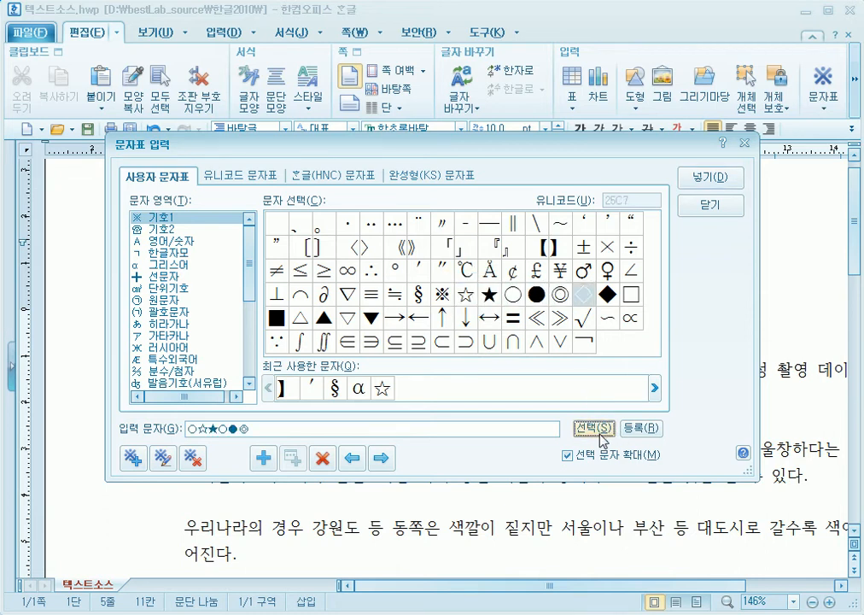
click(602, 430)
click(602, 430)
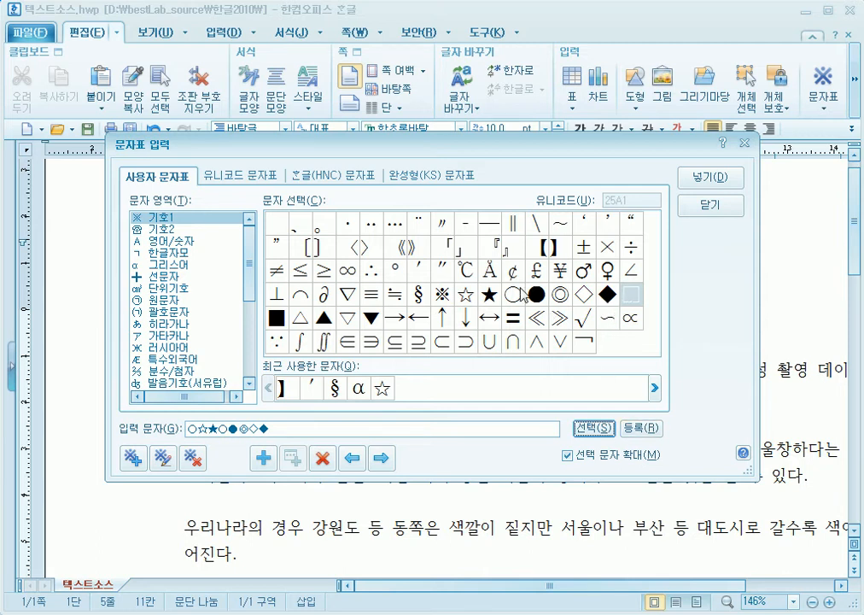
Remove the last six symbols from the queued input characters, keeping only ○☆
click(290, 428)
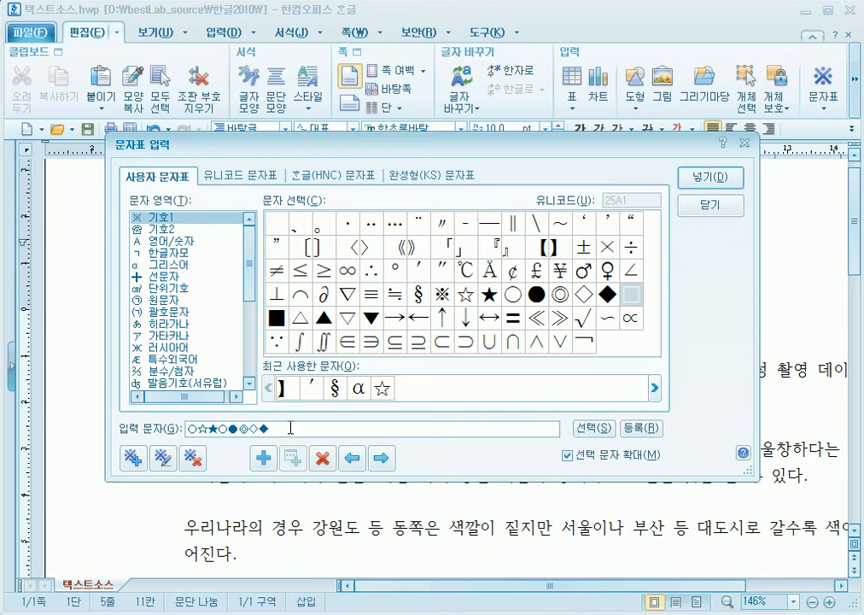
key(BackSpace)
key(BackSpace)
key(BackSpace)
key(BackSpace)
key(BackSpace)
key(BackSpace)
Queue ☆ three more times and insert the characters ○☆☆☆☆ into the document directly after 】
double_click(485, 295)
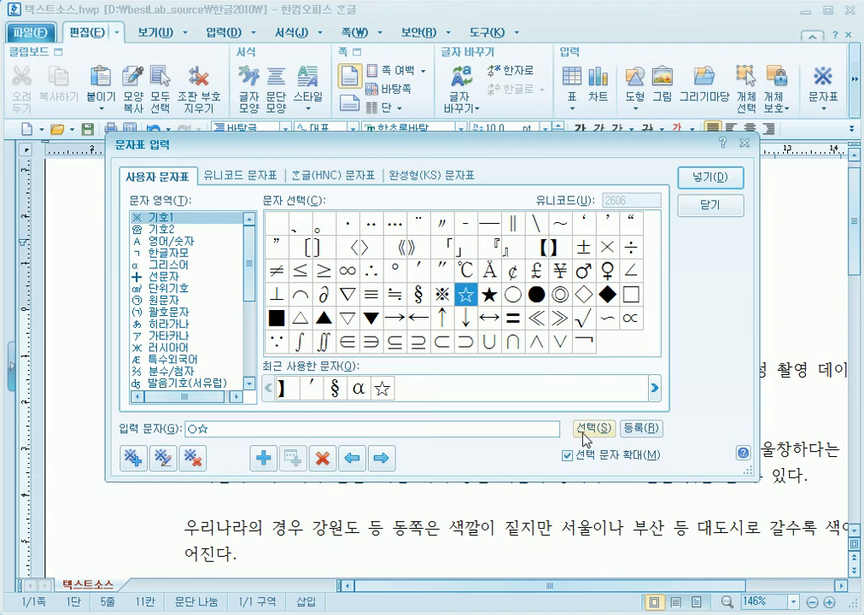
double_click(465, 294)
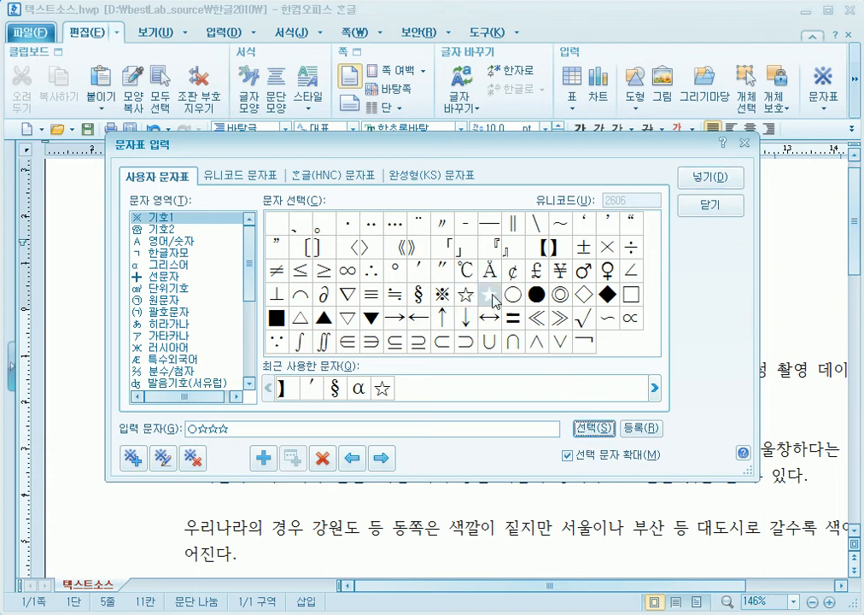
click(595, 427)
click(714, 177)
Select the newly inserted ○☆☆☆☆ to review them and clear the selection with the cursor at the line's end
key(shift+Left)
key(shift+Left)
key(shift+Left)
key(shift+Left)
key(shift+Left)
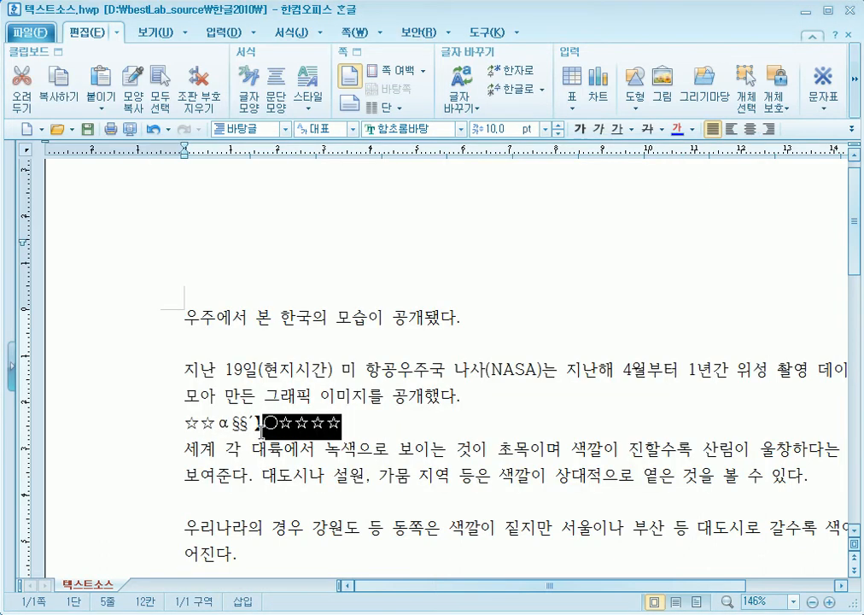
click(389, 432)
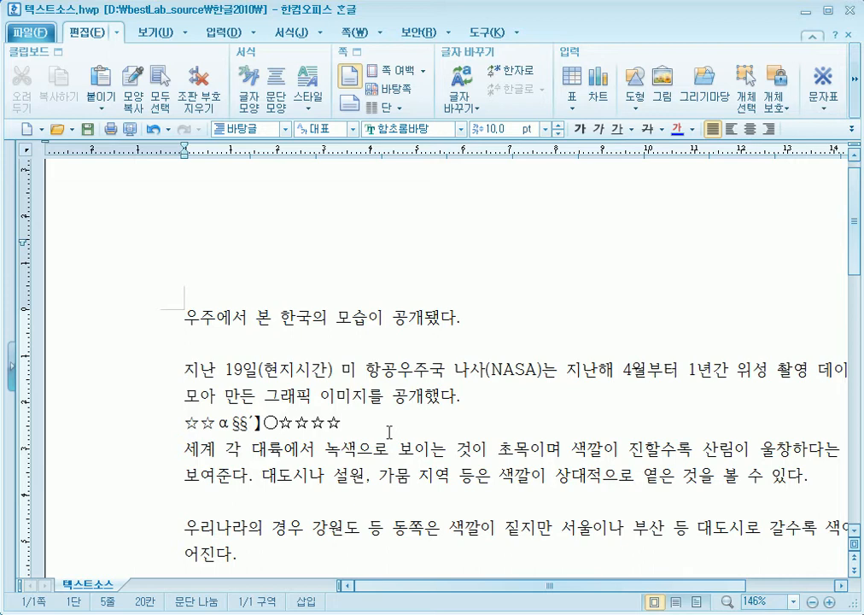
Reopen the full character table and delete α, § and ′ from the recently used characters
click(823, 106)
click(833, 181)
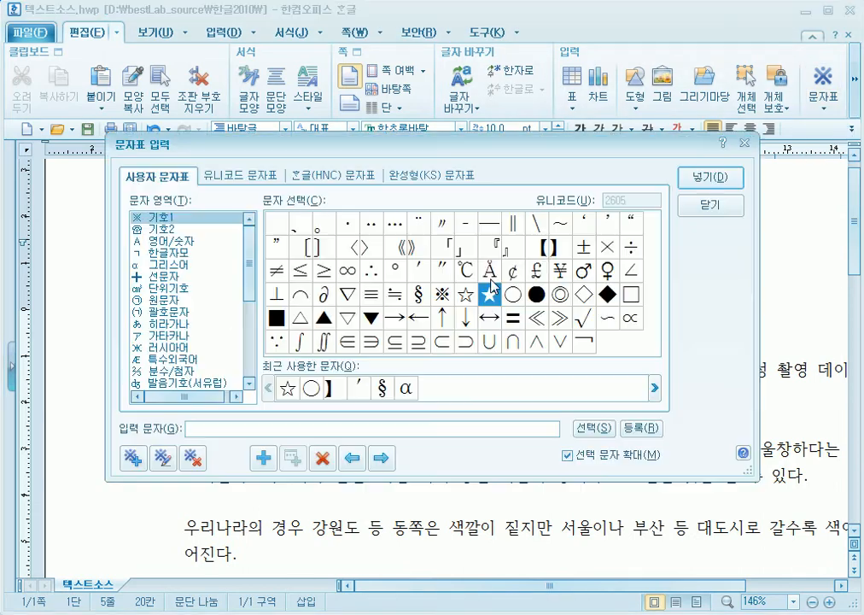
click(415, 396)
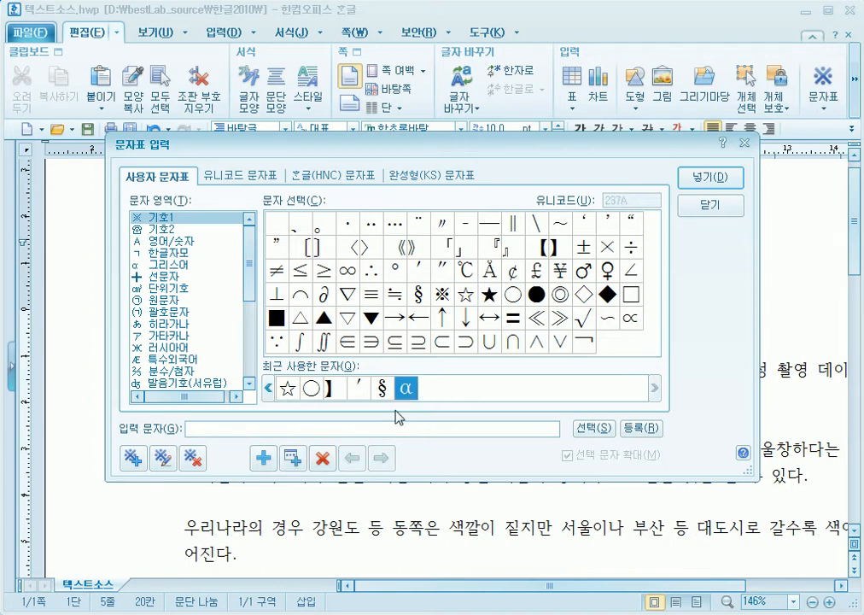
click(323, 459)
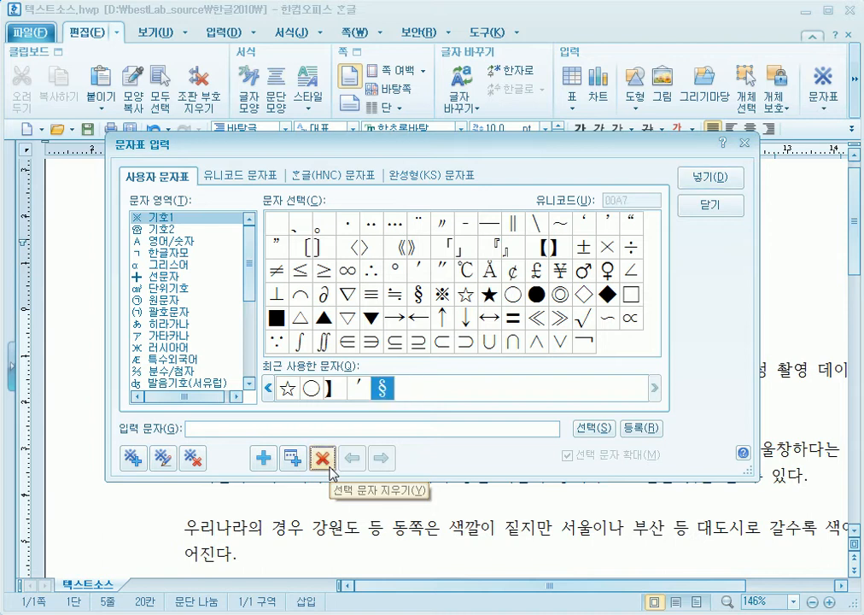
click(323, 460)
click(323, 459)
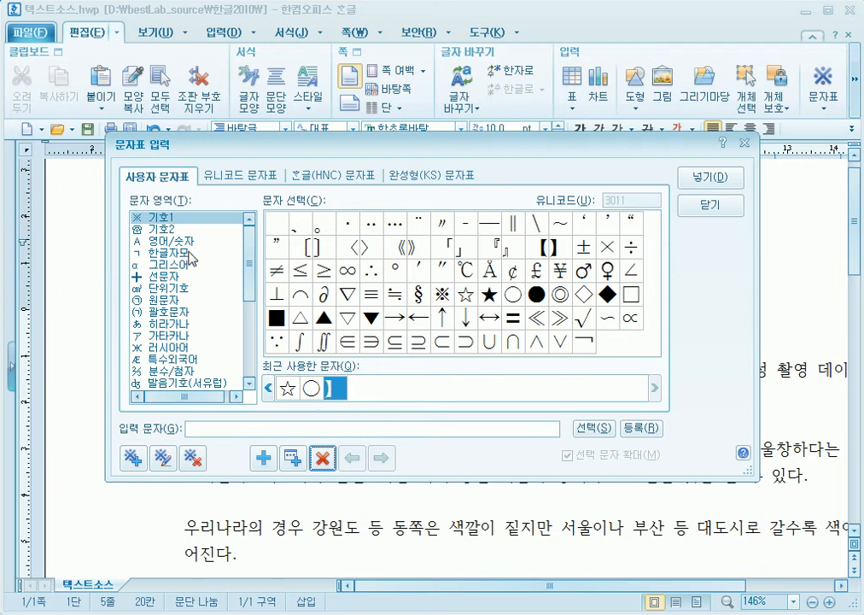
Insert the Ω symbol from the 그리스어 category at the end of the symbol line
key(Tab)
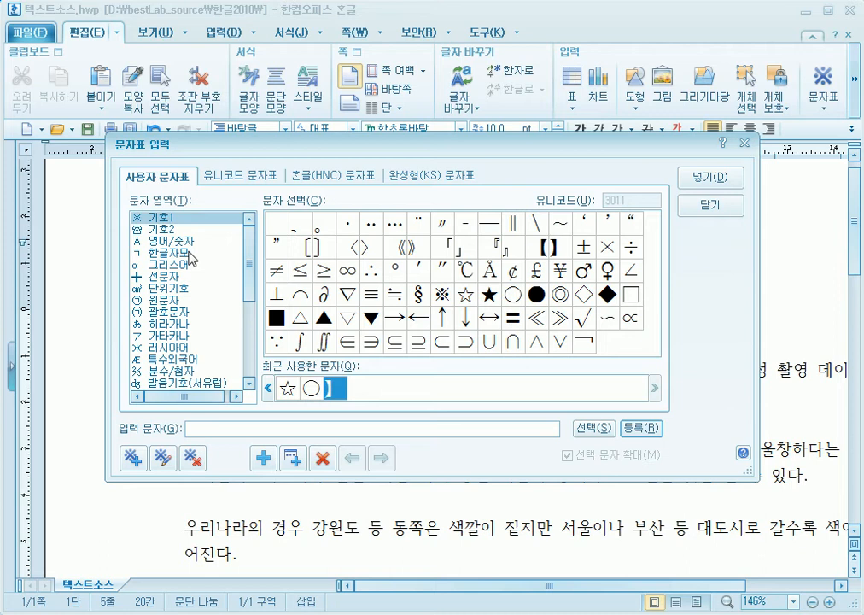
click(189, 254)
click(189, 276)
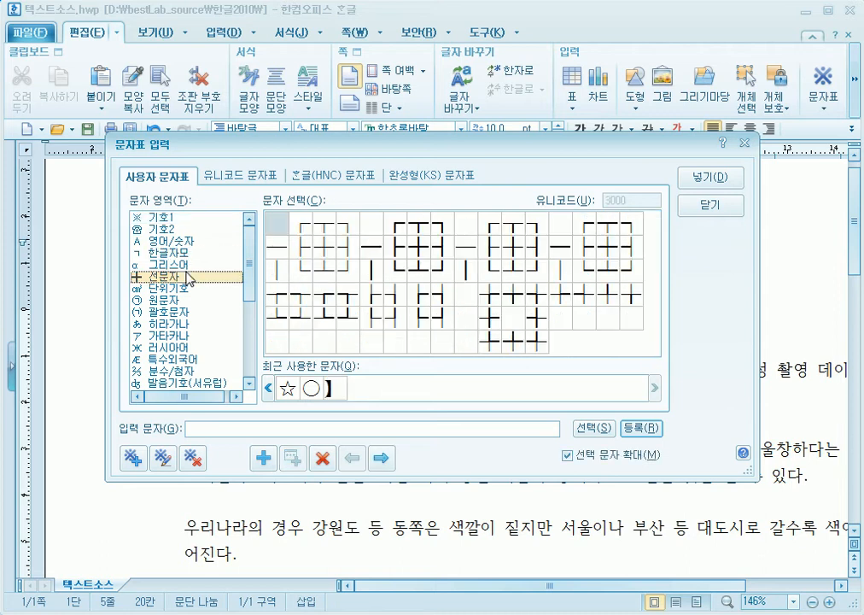
click(184, 265)
click(442, 294)
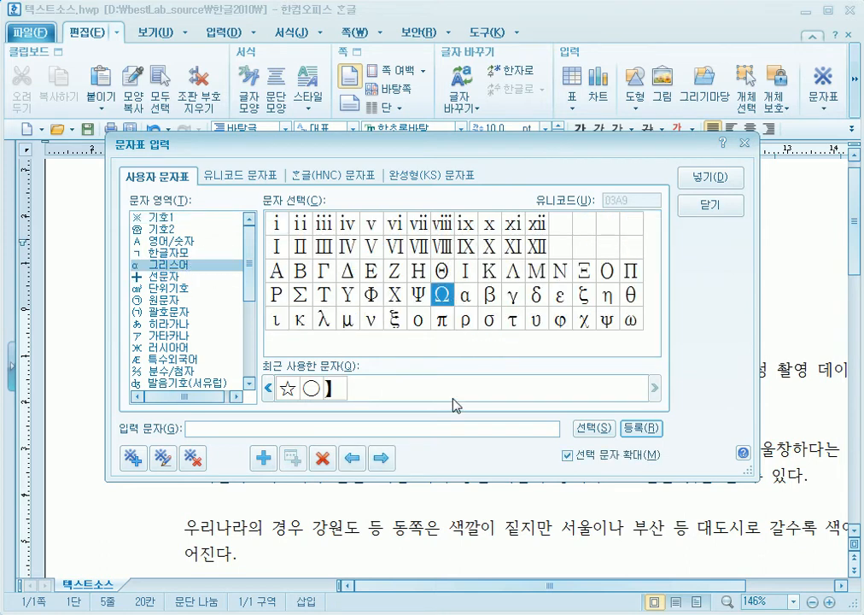
click(710, 178)
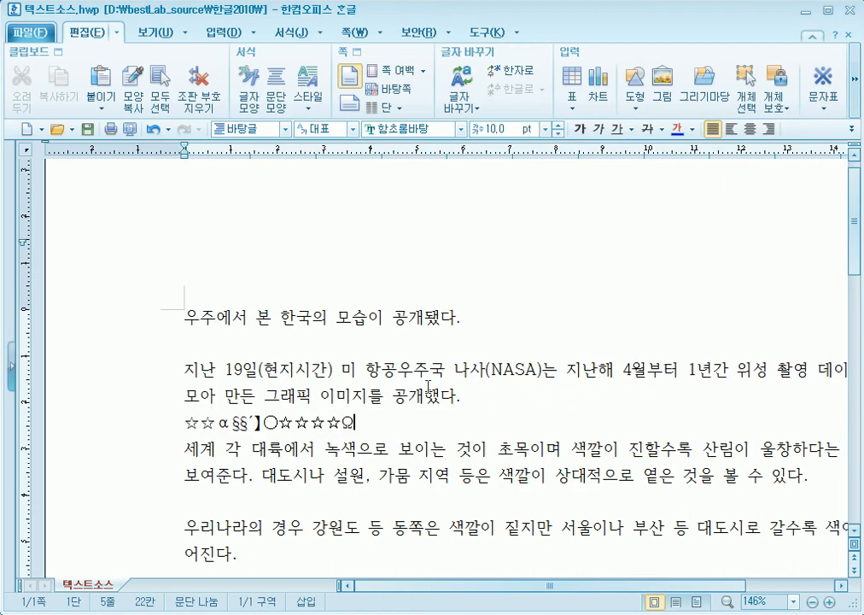
Reopen the full character table and start registering all recently used characters in the user character table (사용자 문자표에 모두 등록)
click(823, 108)
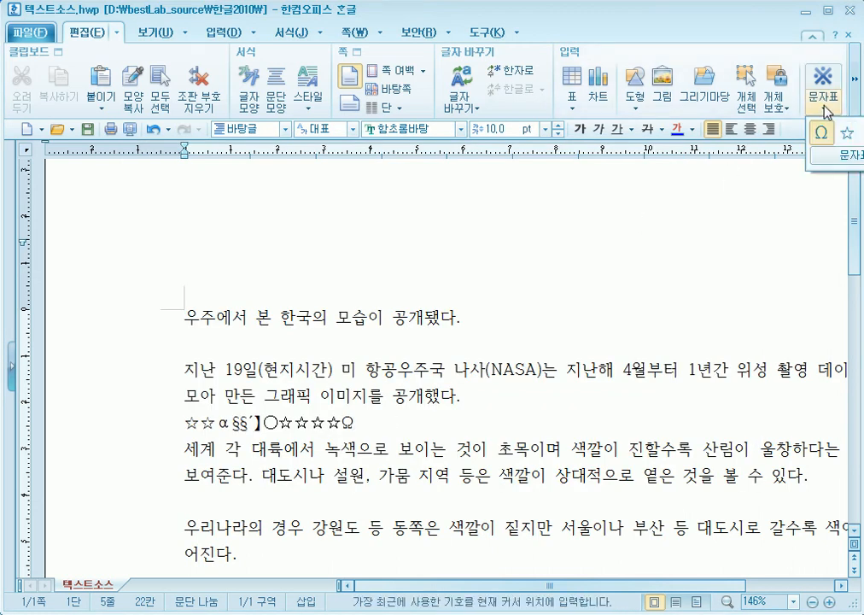
click(833, 159)
click(433, 396)
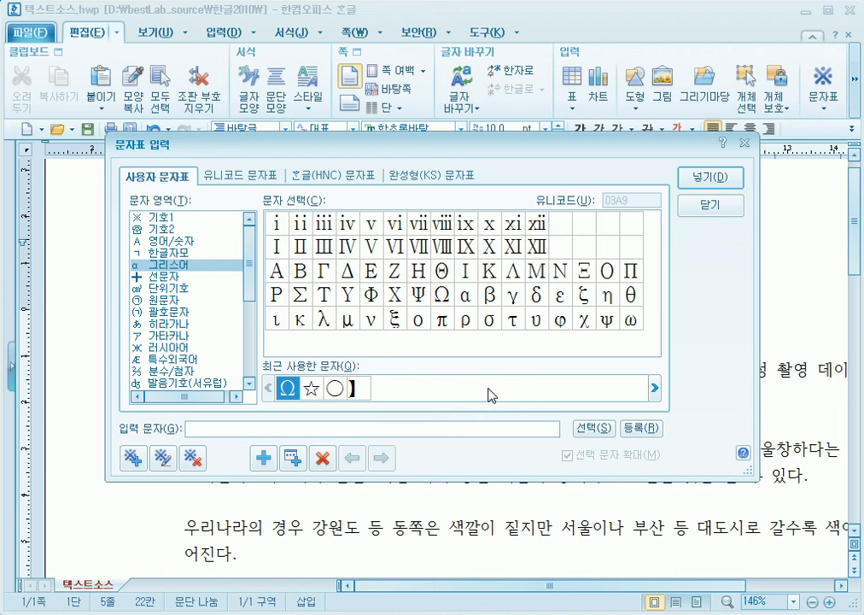
click(292, 459)
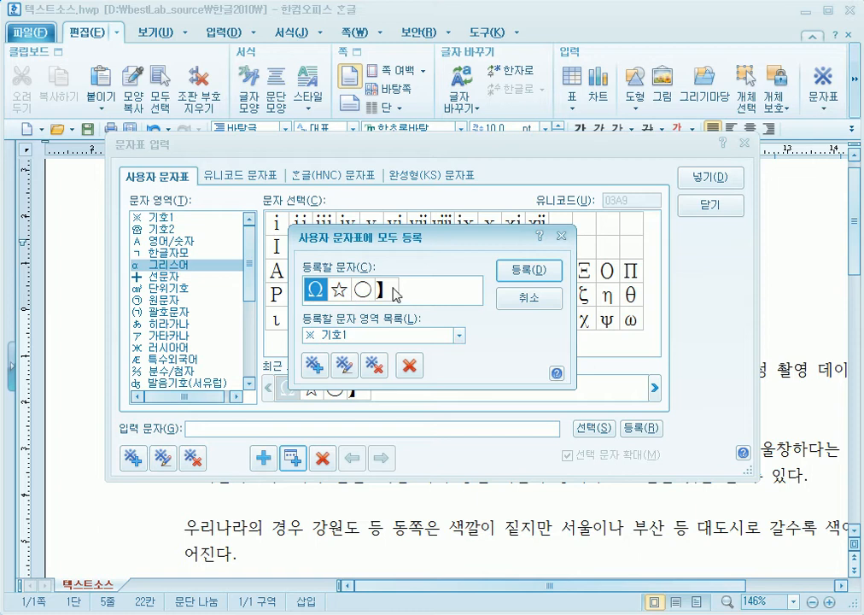
key(Tab)
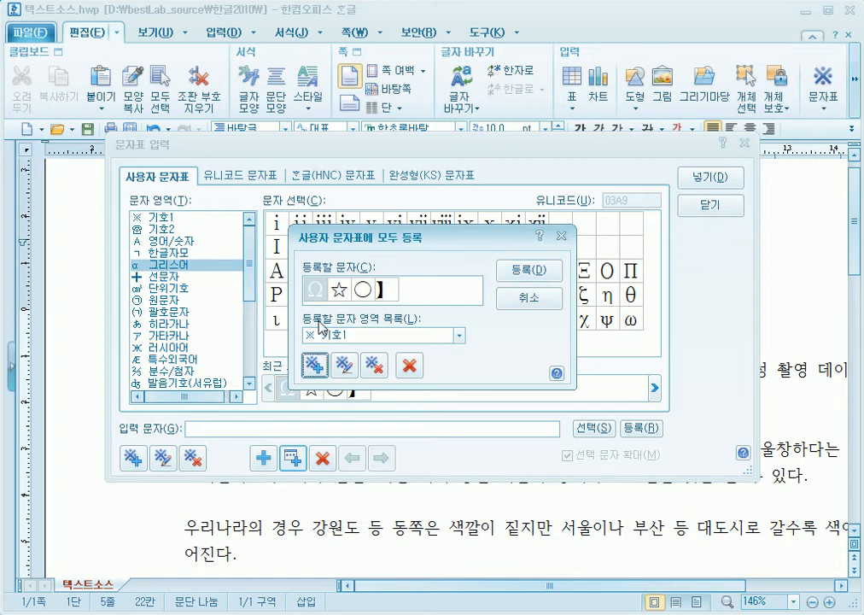
Check the available target character areas and create a new one named 사용자 문자 영역 (1)
click(458, 335)
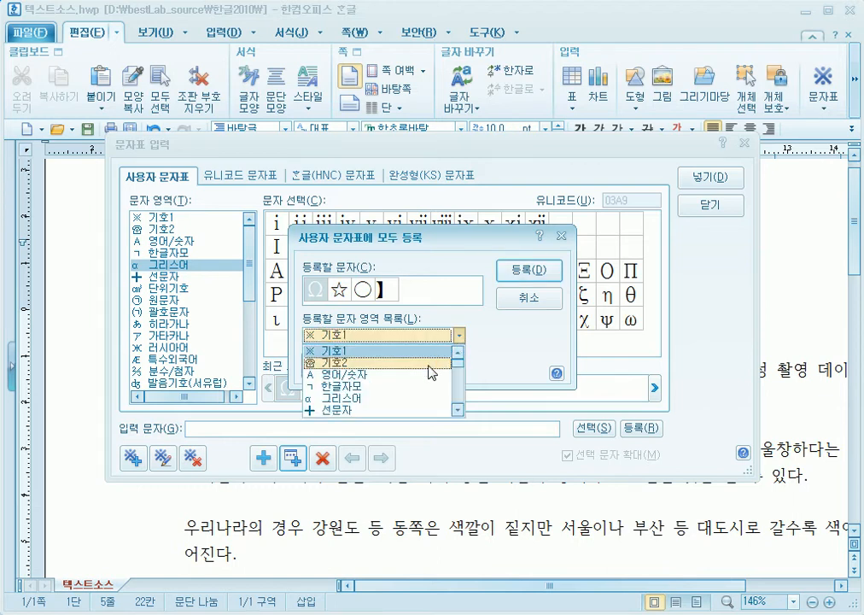
click(462, 392)
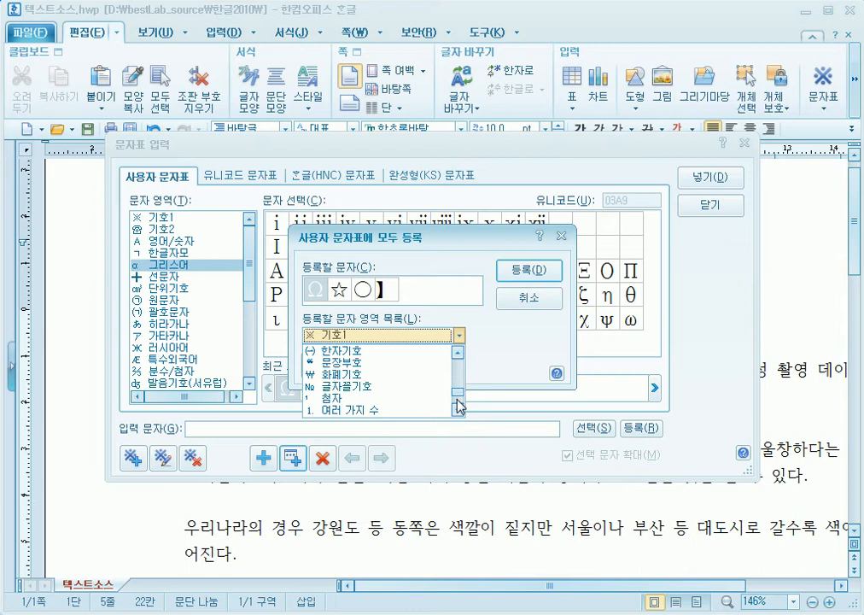
drag(458, 396, 461, 414)
click(484, 340)
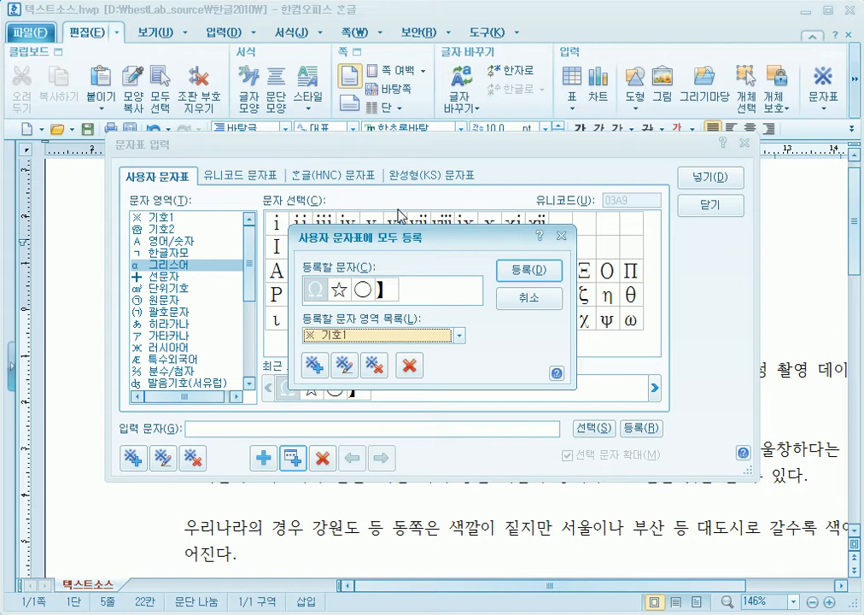
click(315, 368)
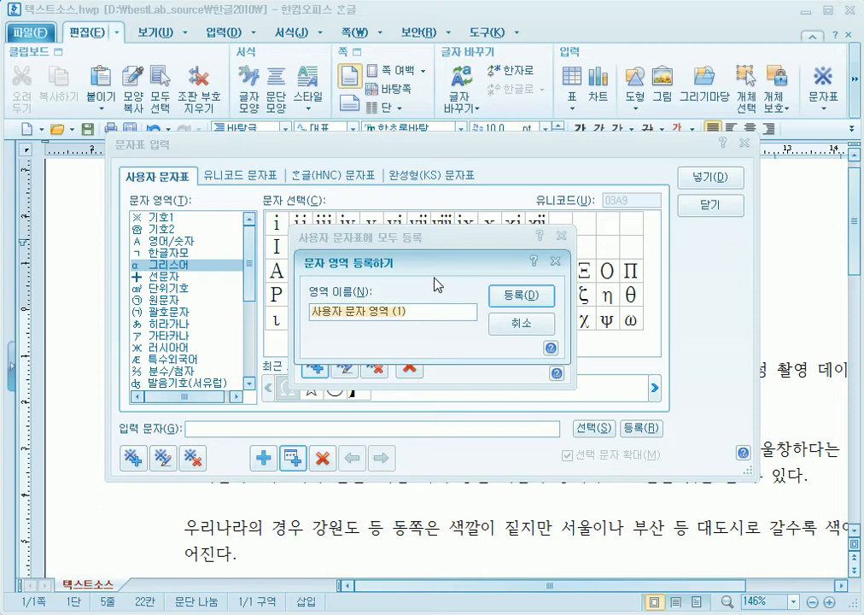
click(428, 313)
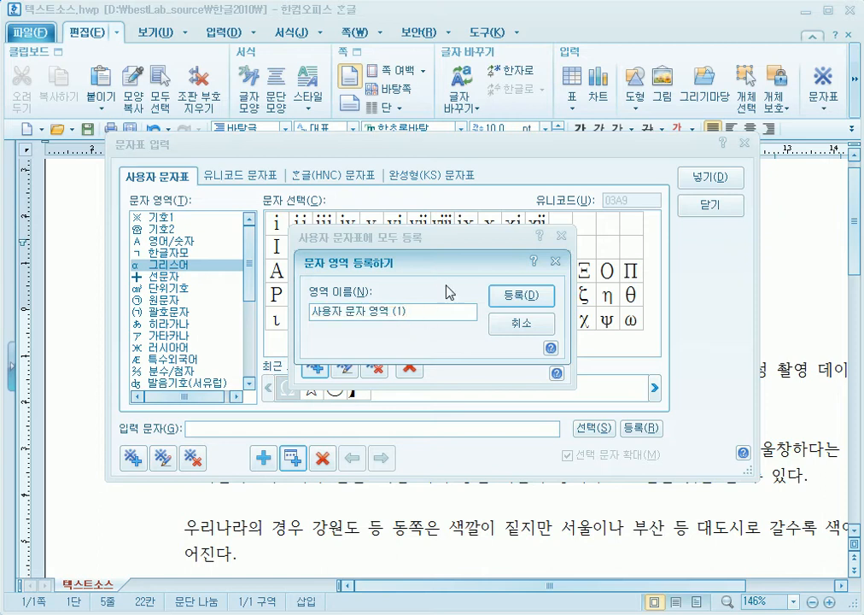
click(510, 290)
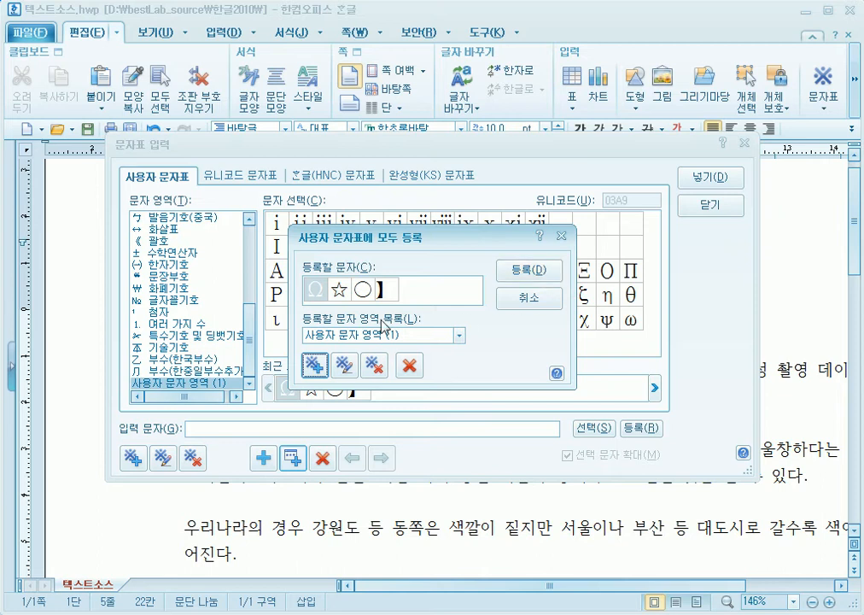
Register the recently used characters Ω, ☆, ○ and 】 in the area 사용자 문자 영역 (1)
key(ctrl+shift+d)
drag(468, 311, 296, 359)
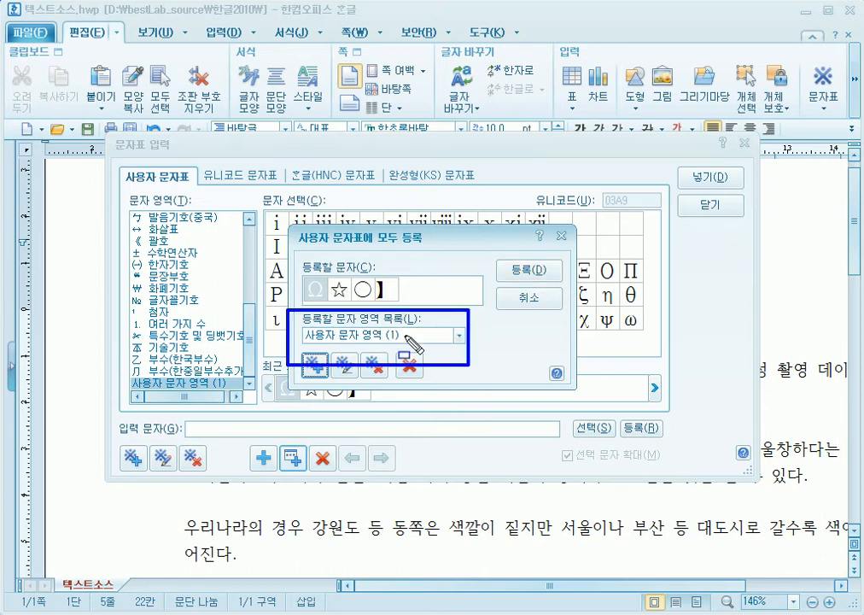
key(Escape)
click(531, 270)
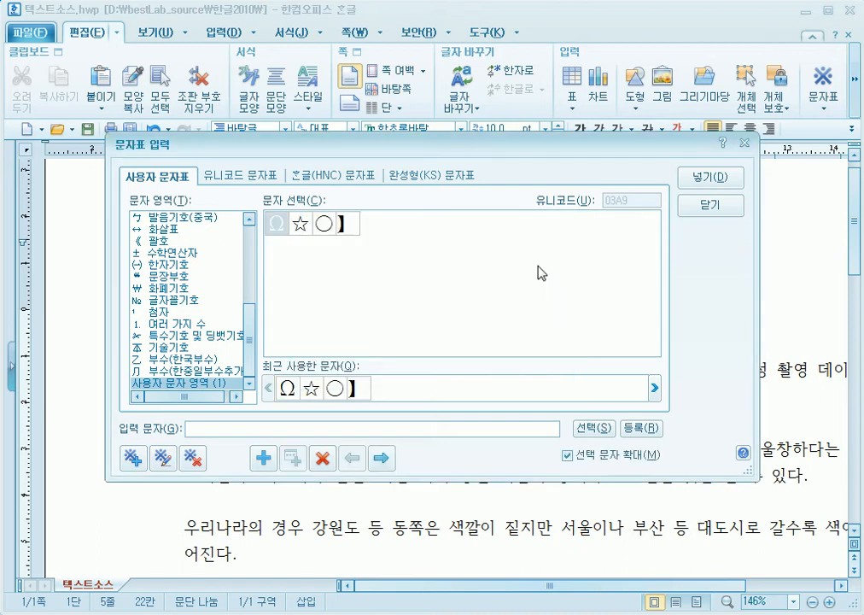
drag(249, 314, 228, 218)
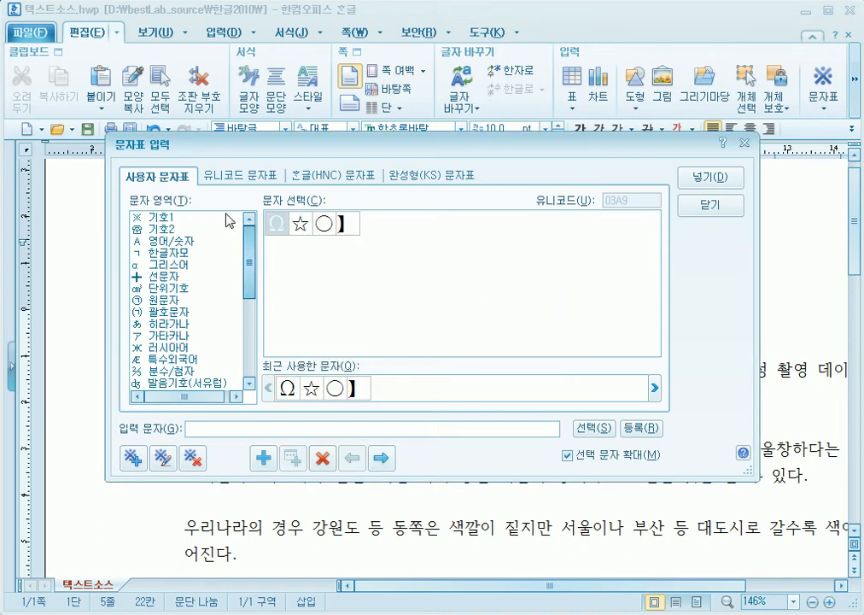
Browse several character areas of the user character table and check the symbols registered in 사용자 문자 영역 (1)
click(213, 221)
click(162, 228)
click(170, 264)
click(192, 311)
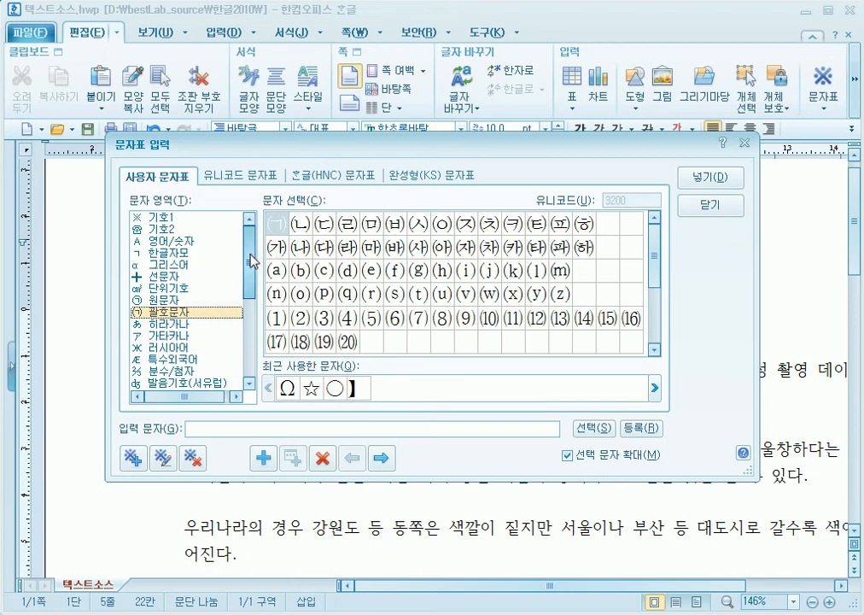
drag(253, 256, 252, 338)
click(168, 384)
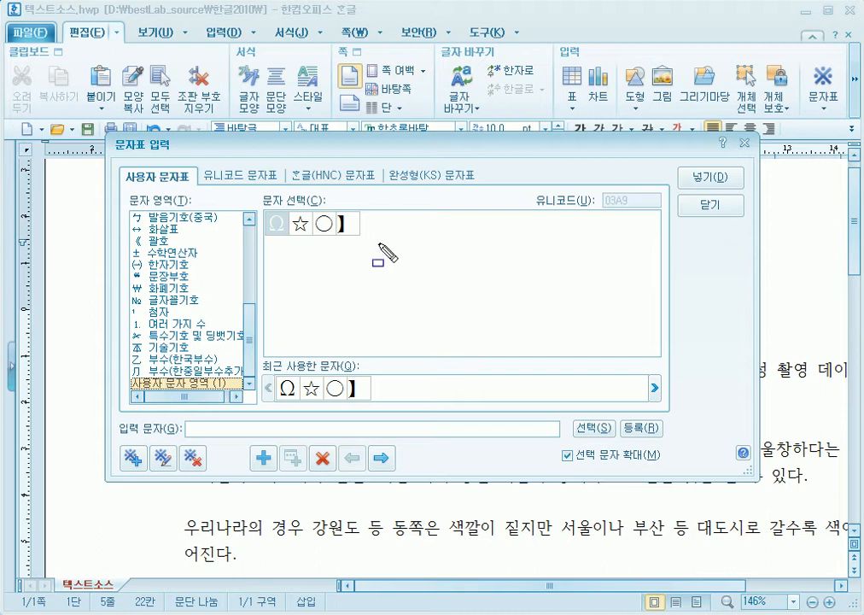
drag(376, 247, 254, 206)
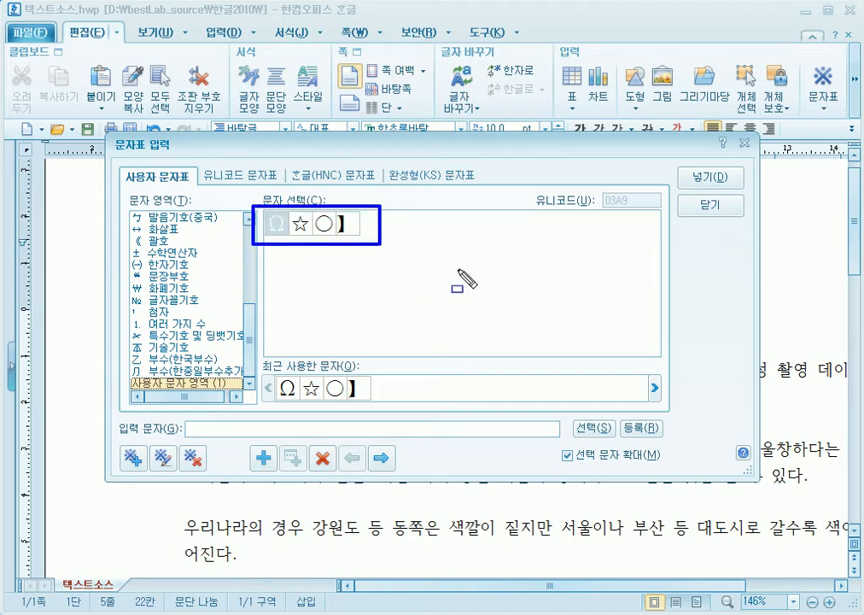
Collect the symbols ∞, ☆, ※, §, ○ and ◎ from the 기호1 area as input characters (입력 문자)
scroll(203, 282, up, 5)
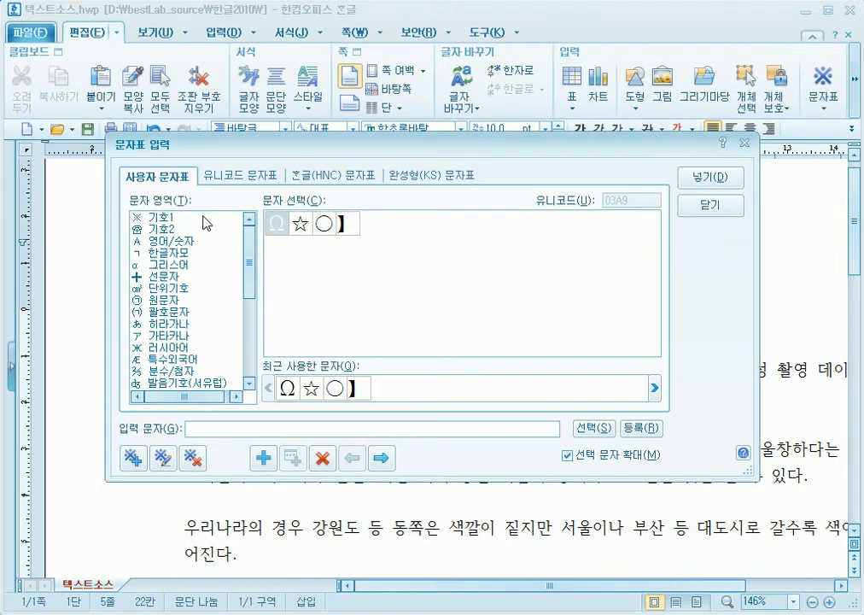
click(204, 219)
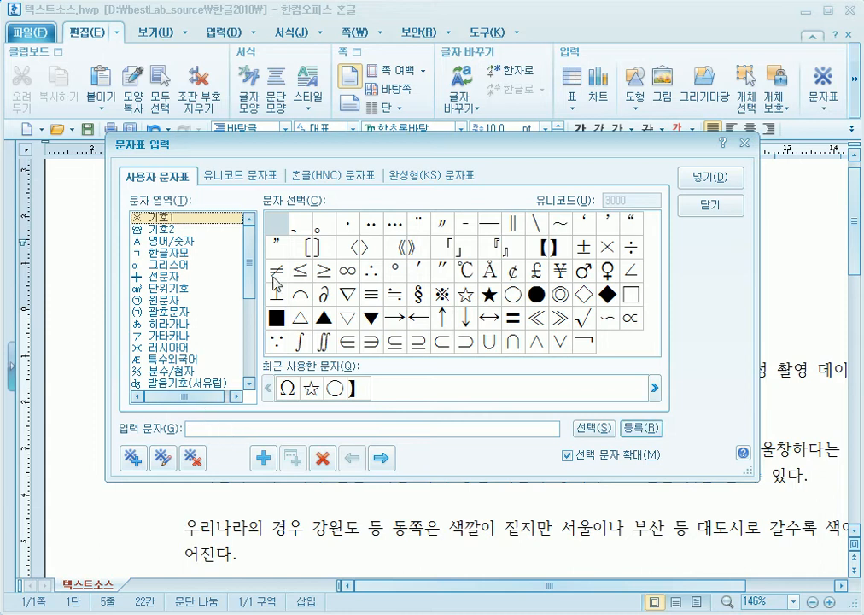
click(347, 270)
click(588, 429)
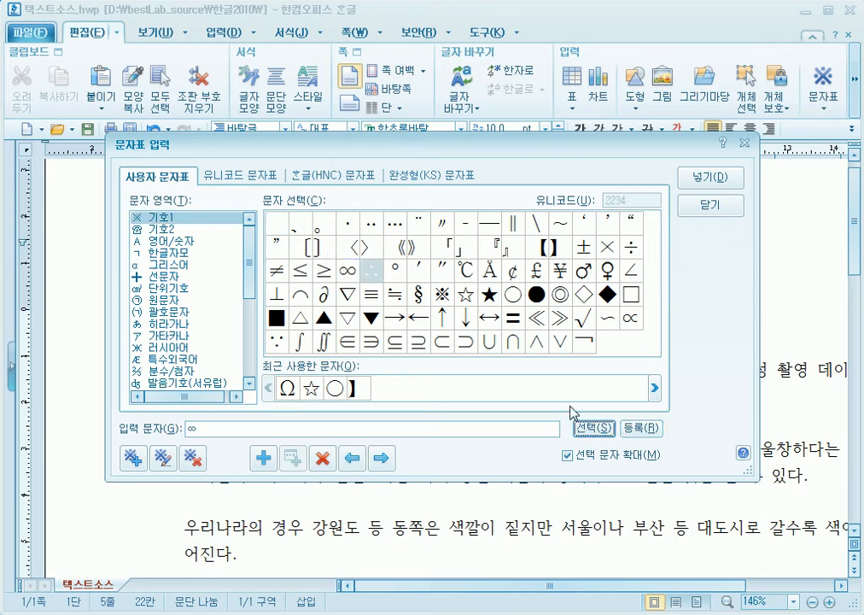
click(465, 295)
click(586, 428)
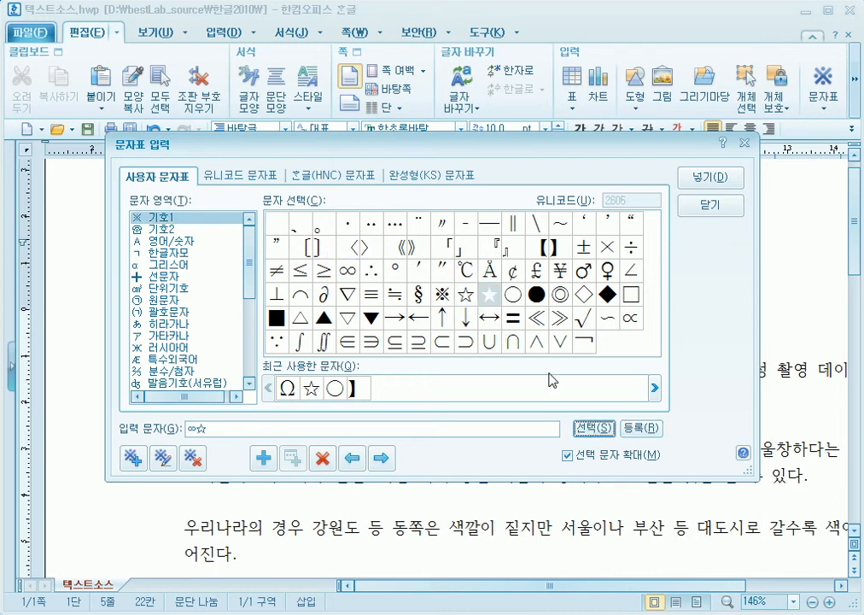
click(583, 430)
click(423, 297)
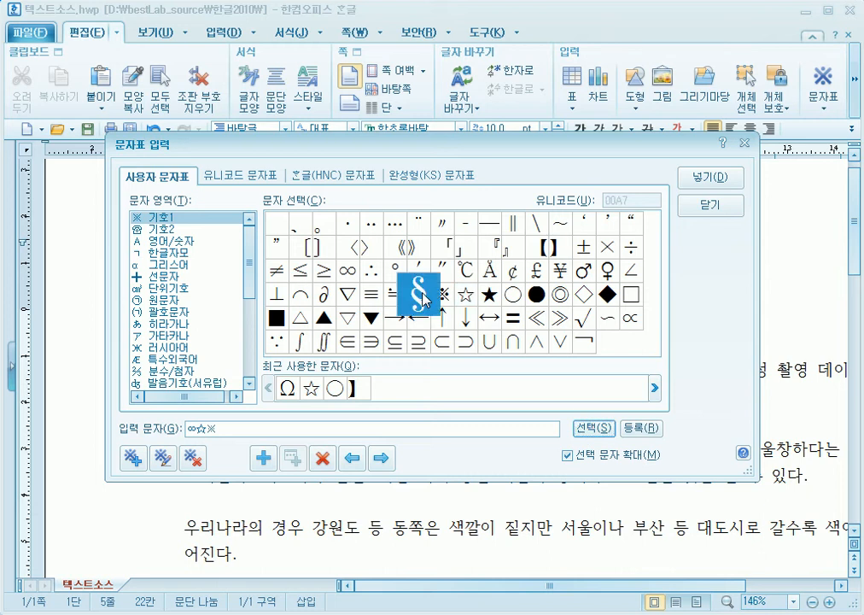
click(593, 428)
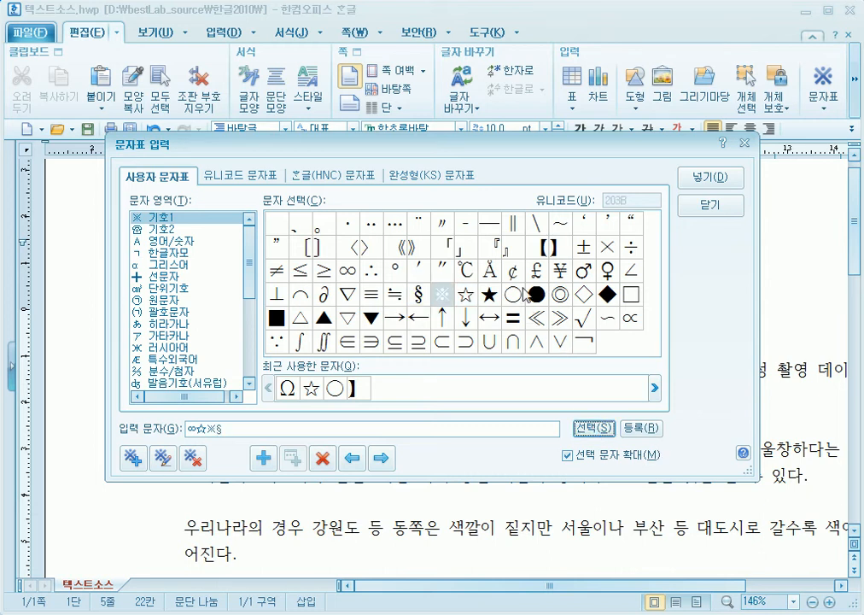
click(560, 294)
click(592, 428)
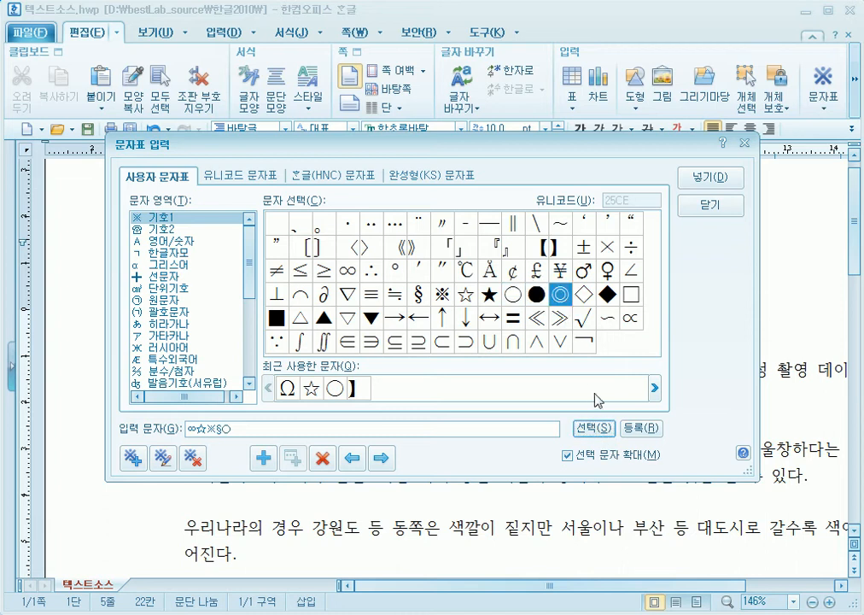
click(594, 429)
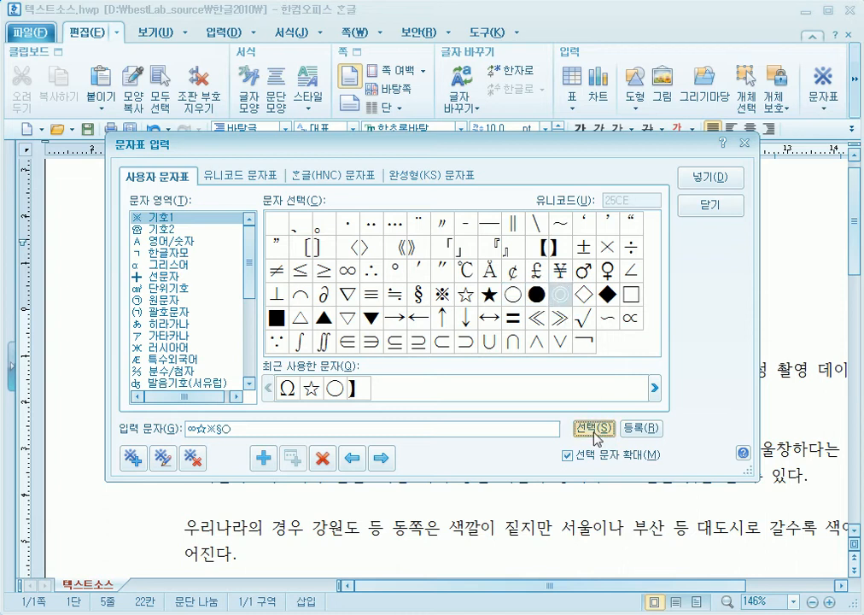
Add the card symbols ♤, ♠, ♡ and ♥ from the 기호2 area to the input characters
click(183, 242)
click(162, 230)
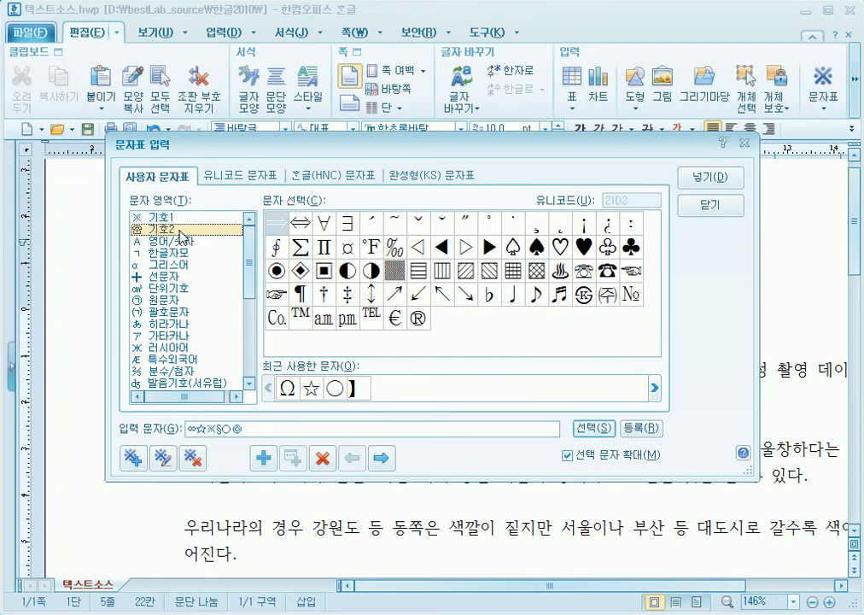
double_click(526, 248)
click(583, 247)
click(594, 428)
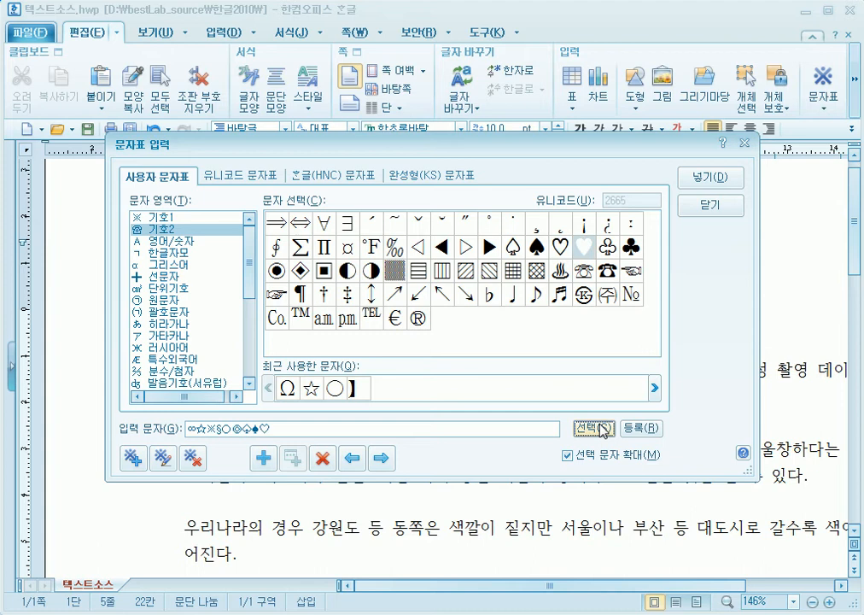
click(298, 427)
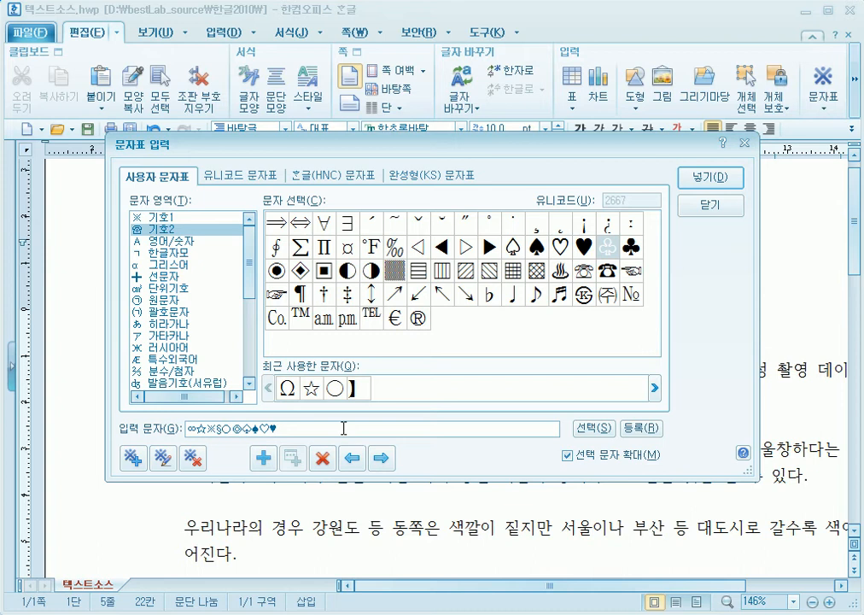
Register the collected input characters in a new user character area named 사용자 문자 영역 (2)
click(636, 428)
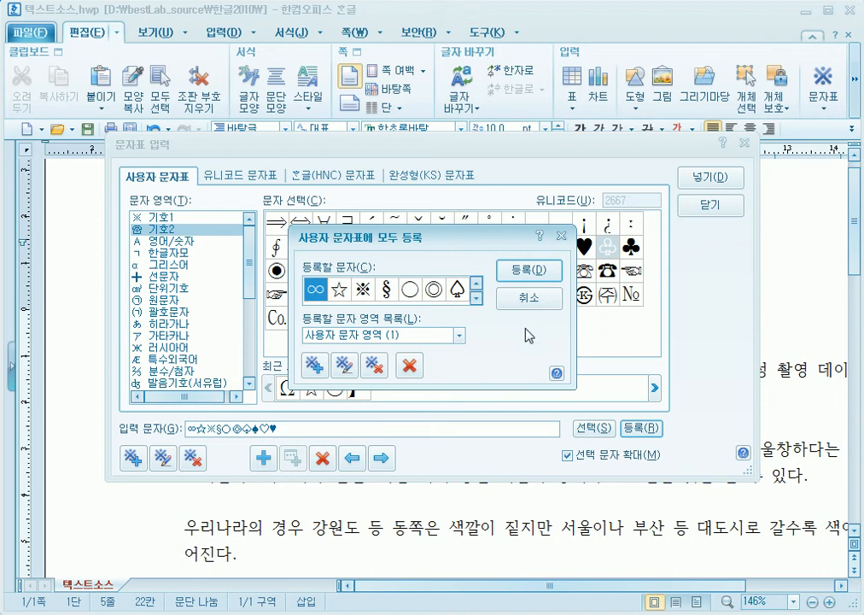
click(312, 371)
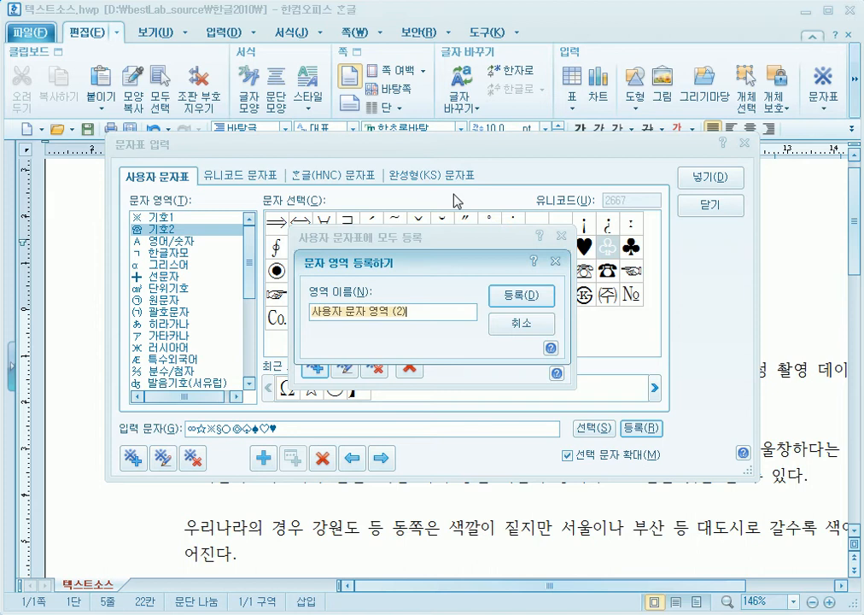
click(526, 296)
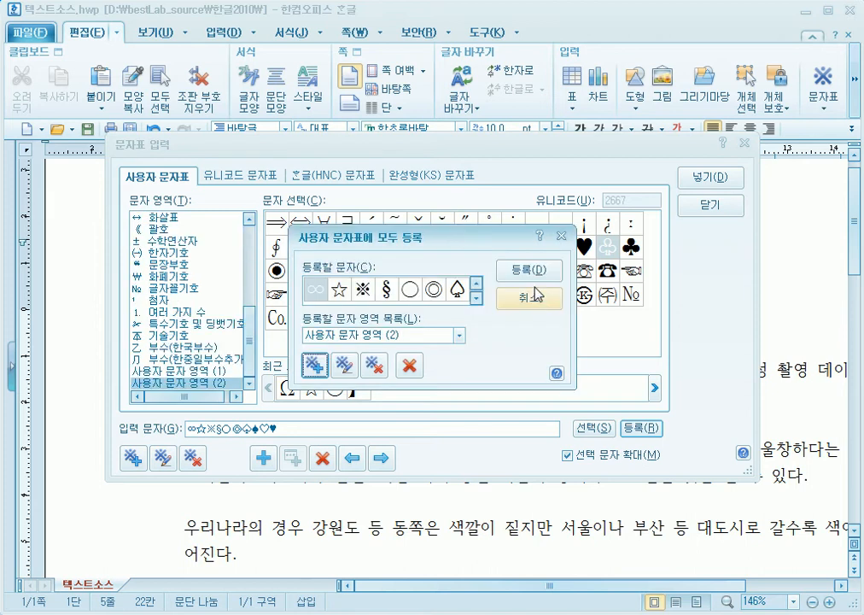
click(534, 270)
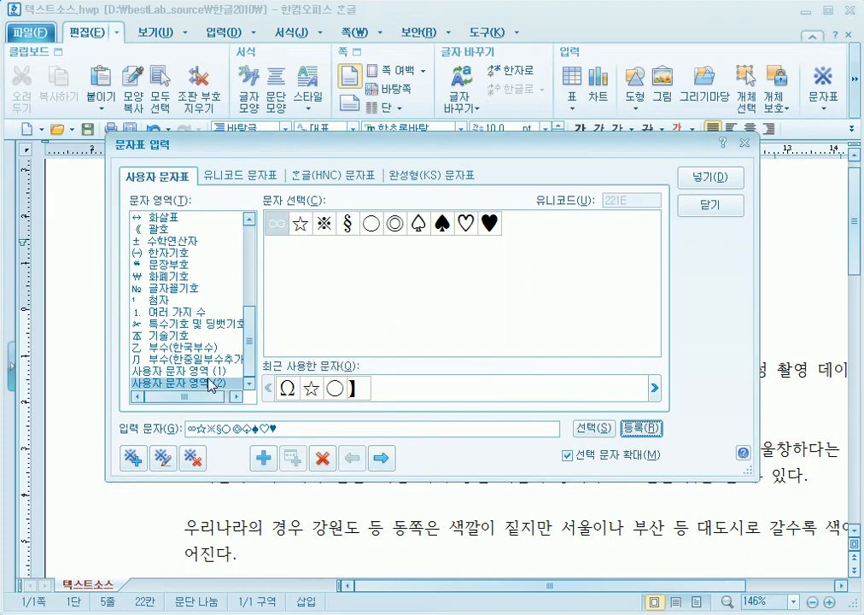
Compare the symbols stored in 사용자 문자 영역 (1) and 사용자 문자 영역 (2), and close the character table
mouse_move(118, 158)
mouse_down()
mouse_move(170, 181)
mouse_move(201, 181)
mouse_up()
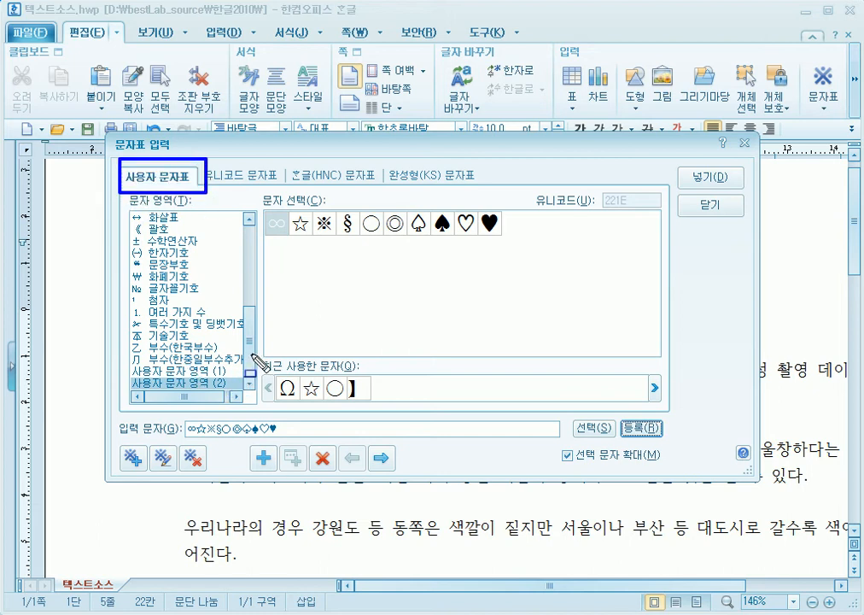
drag(251, 354, 108, 405)
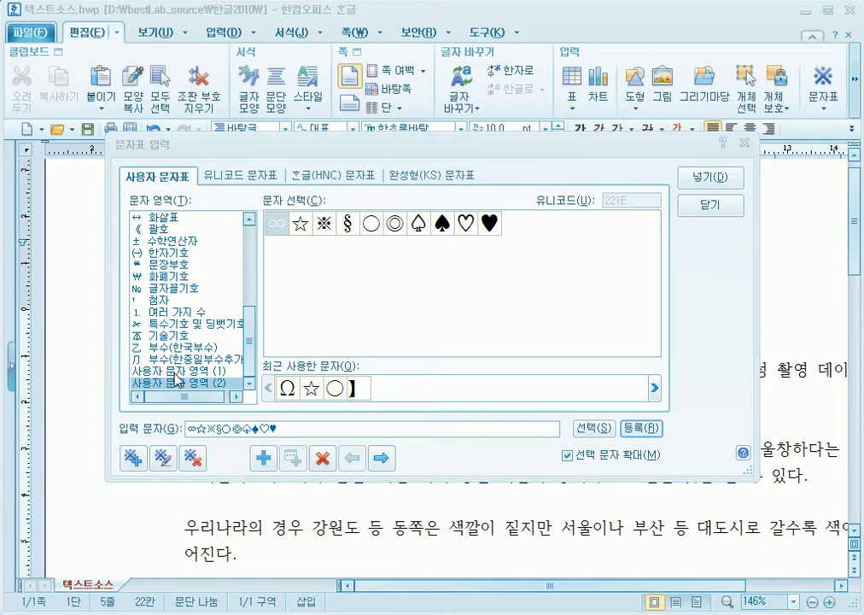
click(163, 372)
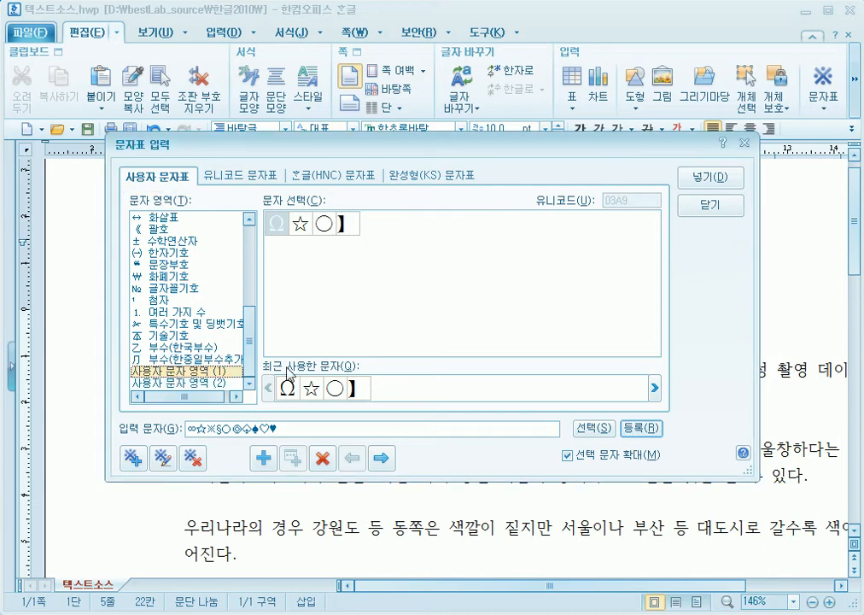
click(221, 392)
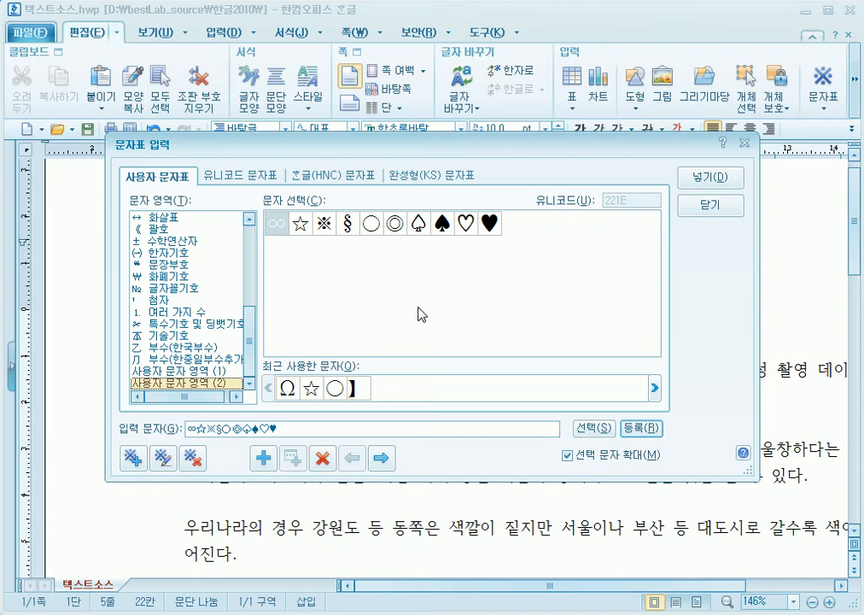
click(218, 372)
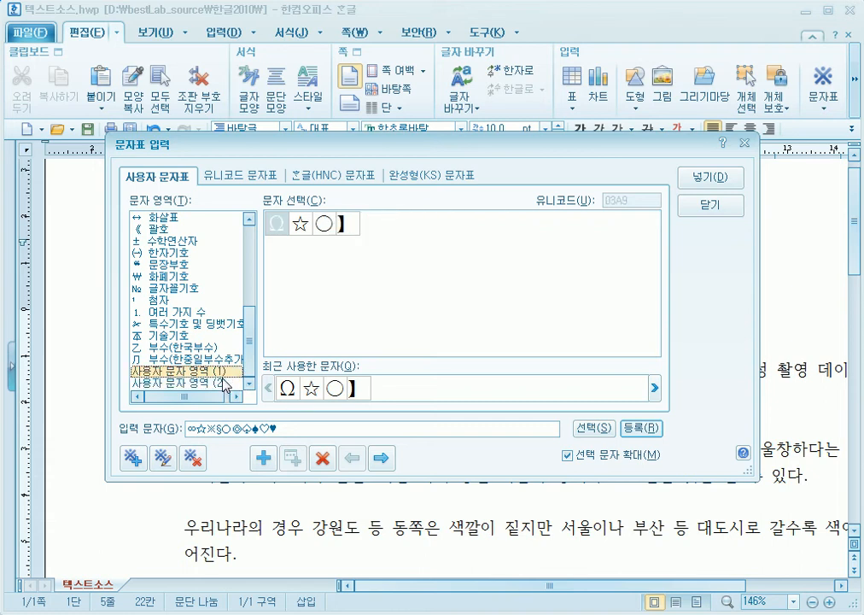
click(220, 385)
key(Up)
click(722, 206)
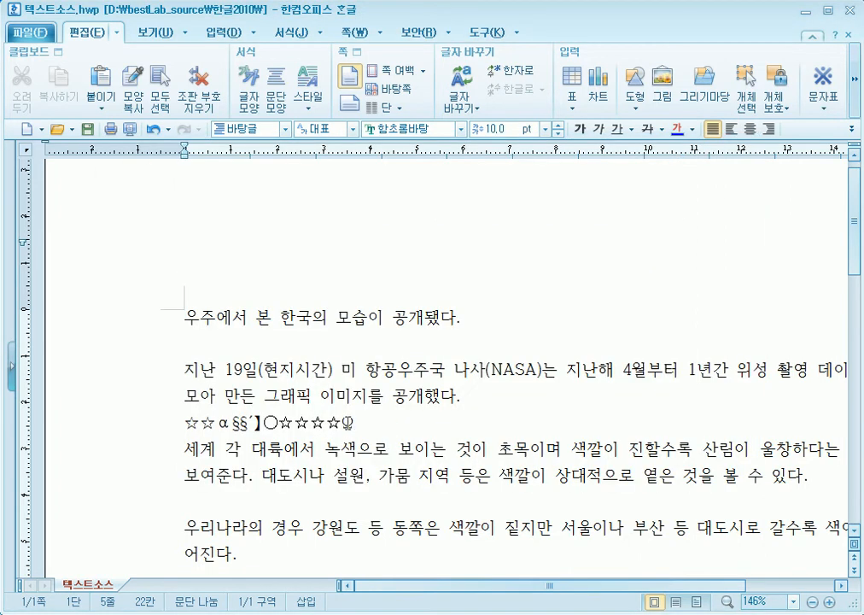
Replace the line of symbols below the first paragraph with the Hangul syllable 고
drag(384, 422, 186, 422)
key(Delete)
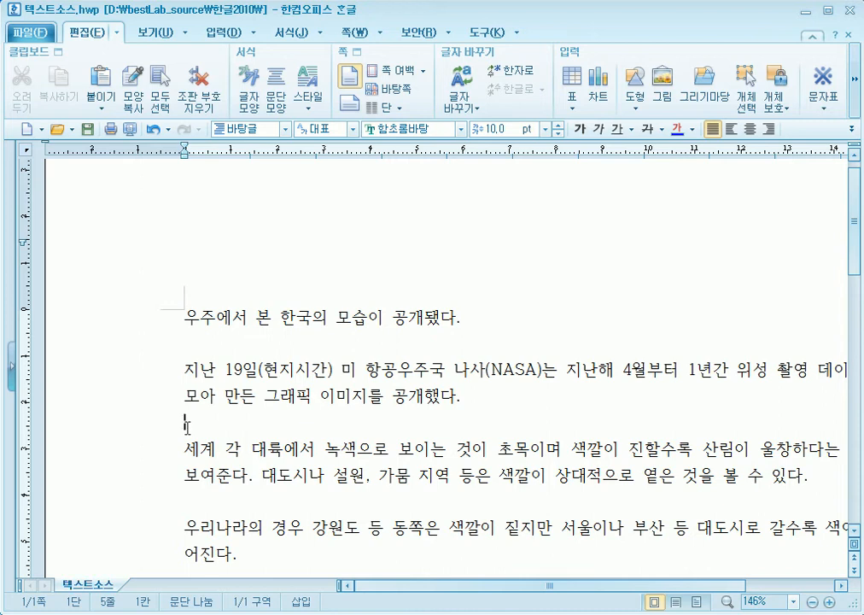
text(rh)
key(BackSpace)
key(BackSpace)
key(Hangul)
text(ㄱ)
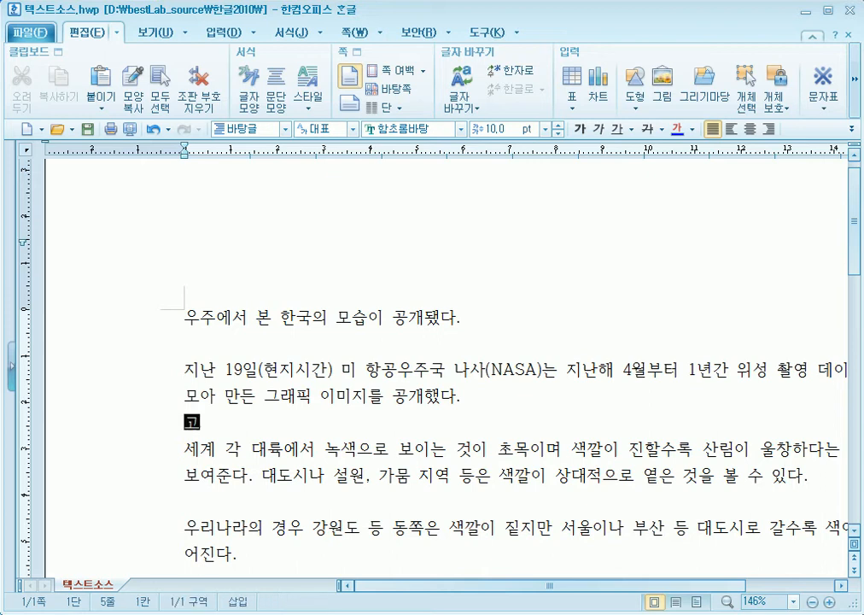
text(ㅗ)
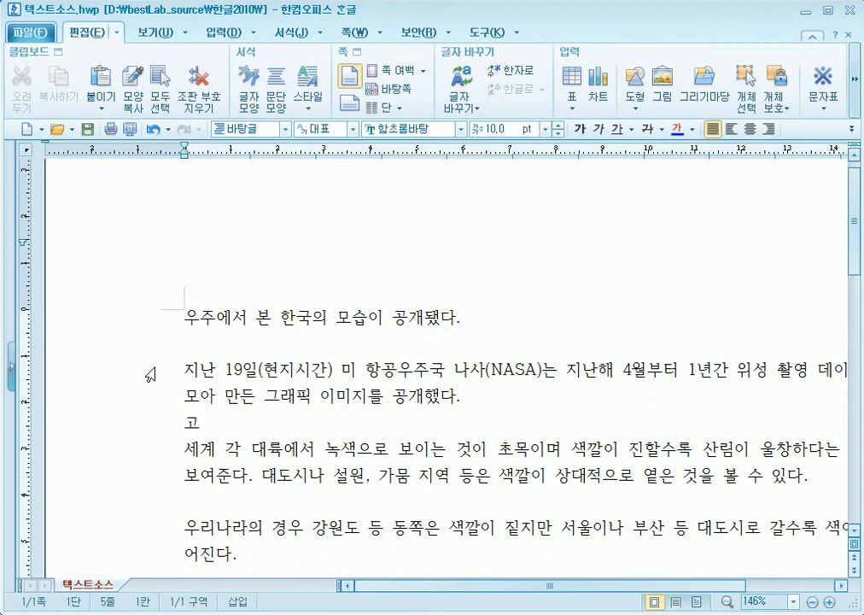
Open the Hanja conversion for 고 and examine the input formats and the meanings of several candidate characters
click(529, 74)
drag(75, 236, 521, 138)
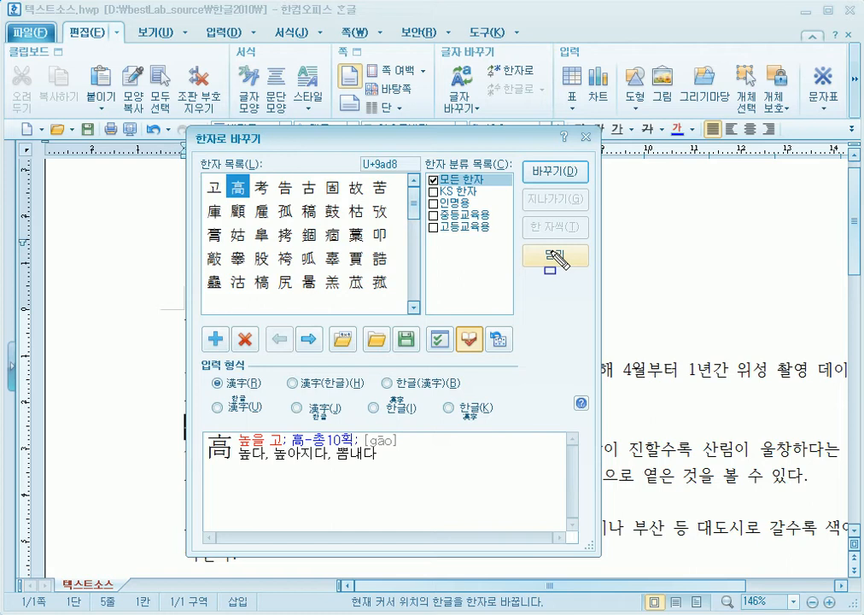
drag(555, 259, 193, 438)
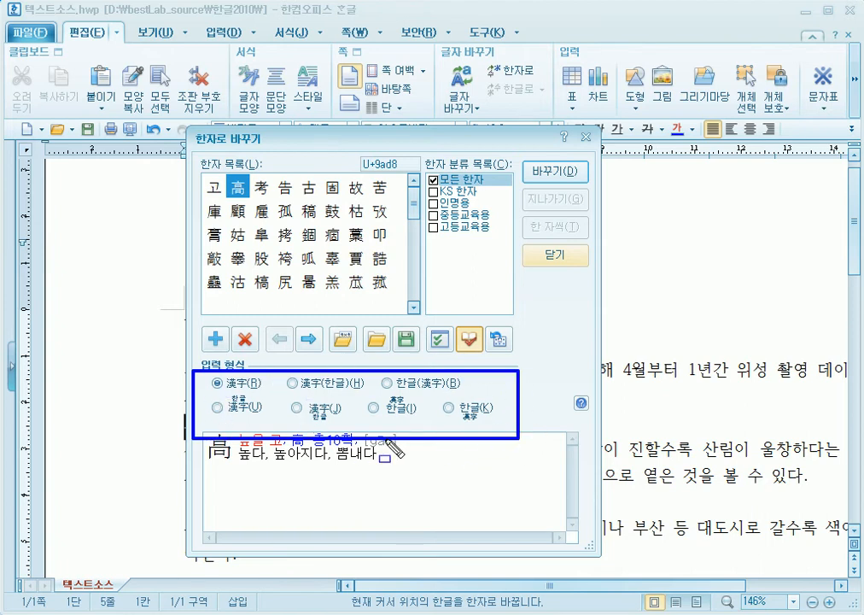
click(283, 187)
click(285, 211)
click(286, 234)
click(261, 234)
click(214, 258)
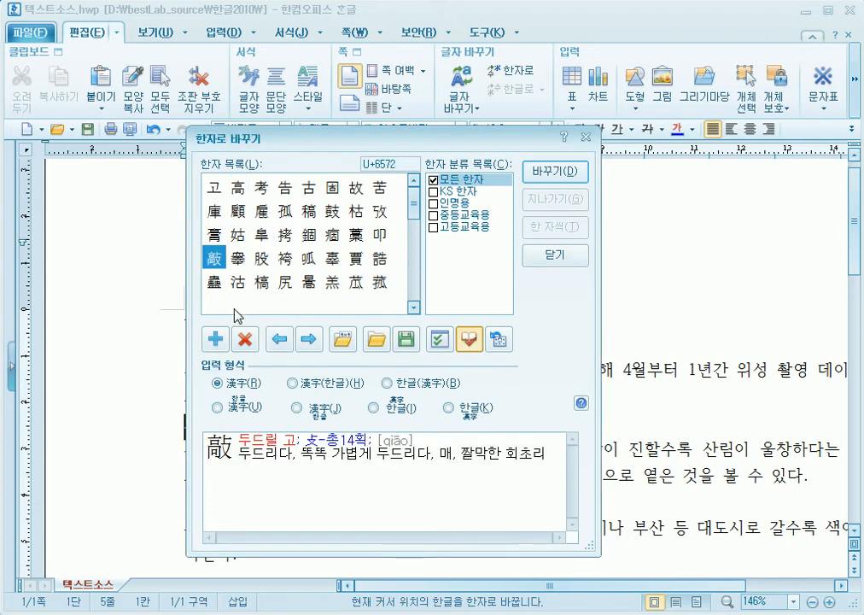
click(238, 236)
click(261, 234)
click(258, 188)
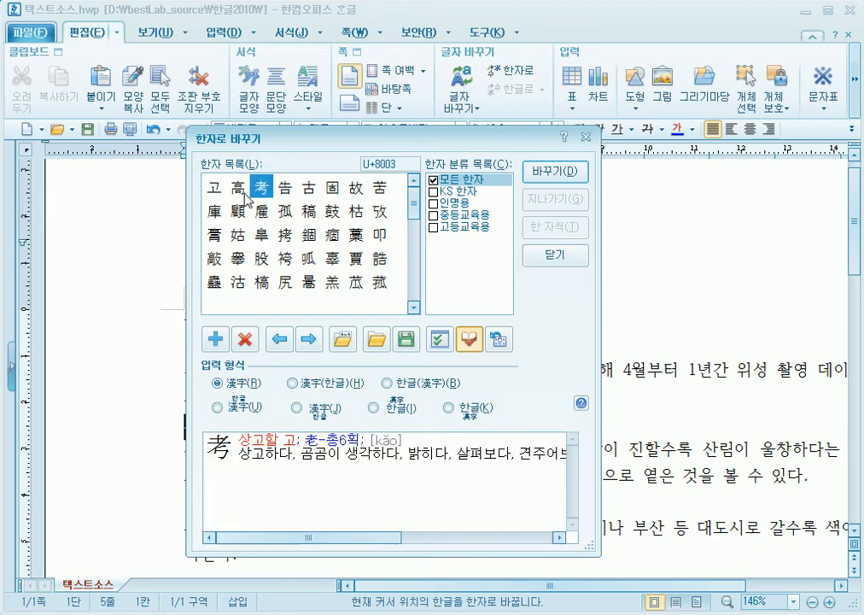
Convert 고 to the Hanja 高 (높을 고) in the plain 漢字 input format
click(243, 190)
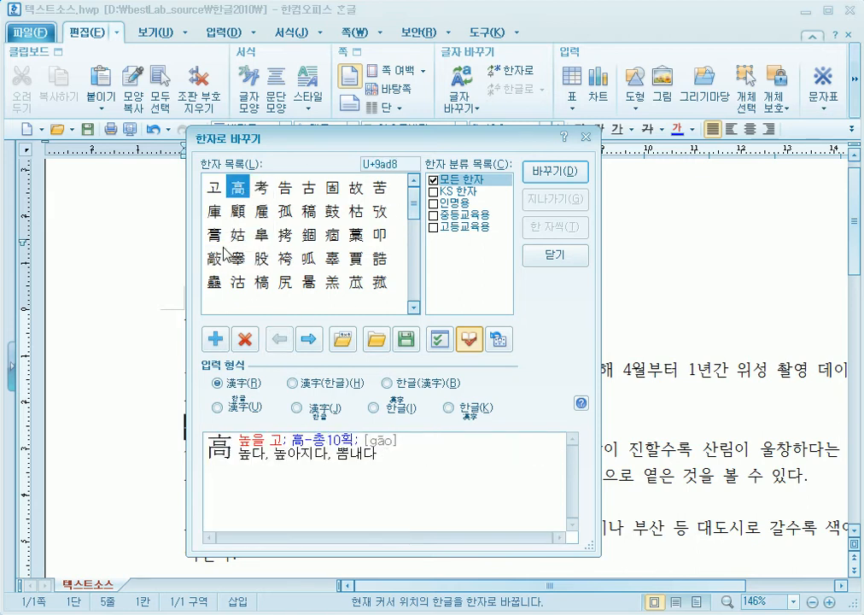
click(536, 174)
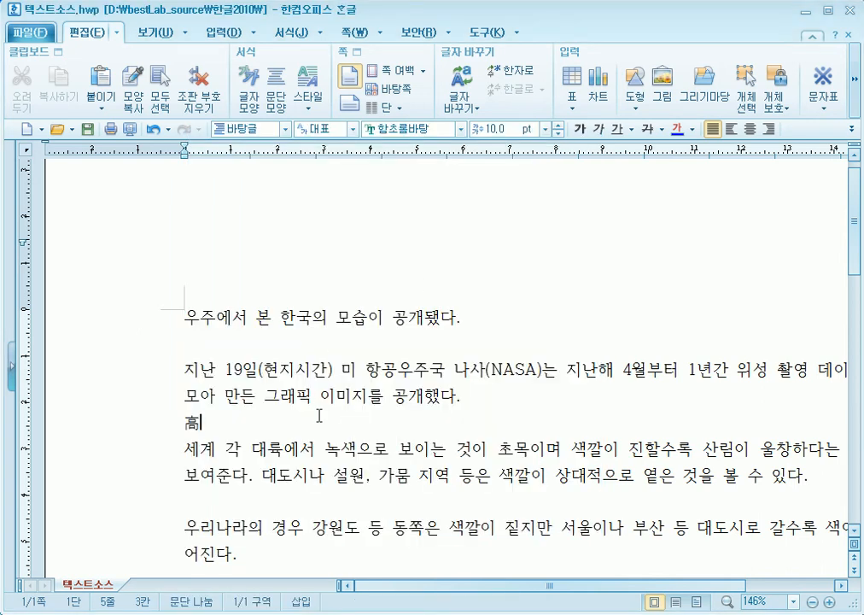
Add the word 부모 after 高 and convert it to Hanja in the 한글(漢字) format as 부모(父母)
text(부모)
key(shift+Left)
key(shift+Left)
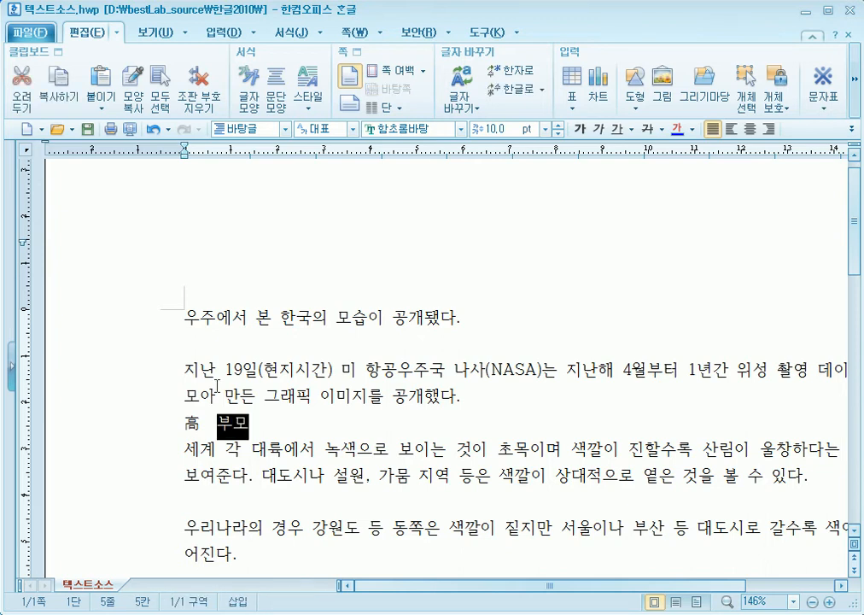
click(536, 71)
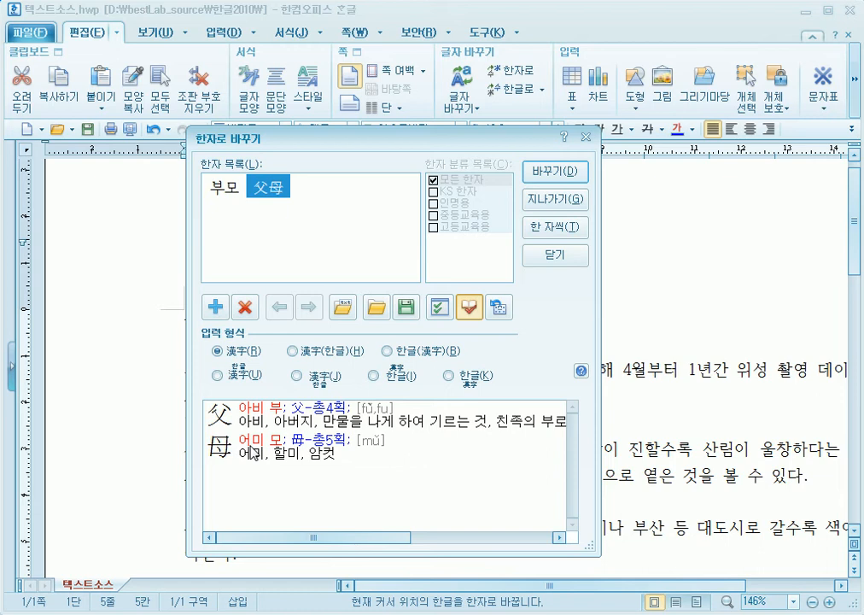
click(388, 351)
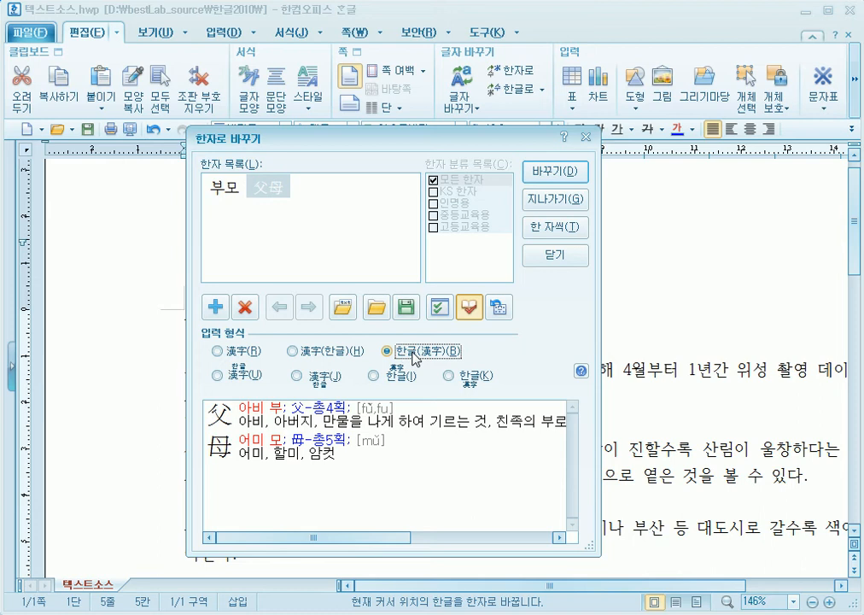
click(554, 173)
click(290, 396)
click(336, 433)
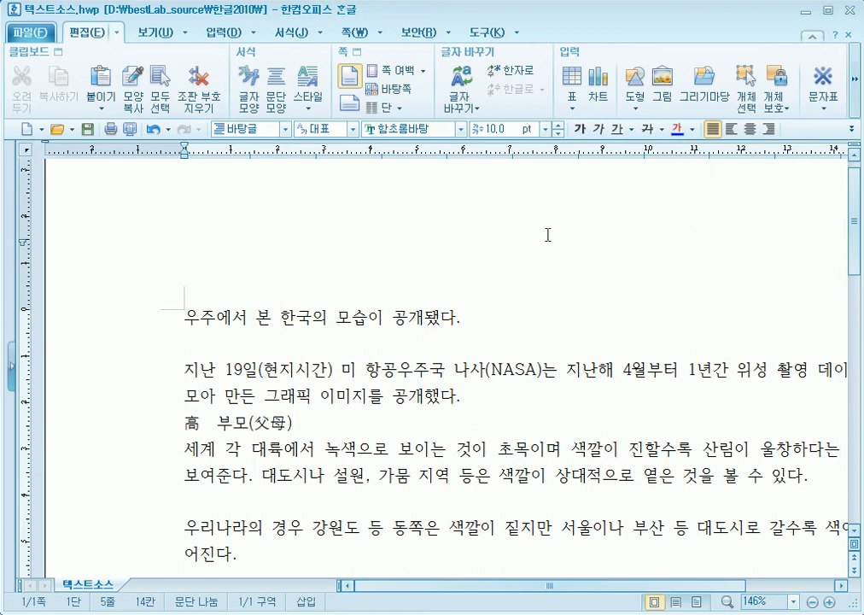
Left-align the paragraph starting with 세계 각 대륙에서, with the document zoomed to 136% so both margins fit on screen
click(303, 33)
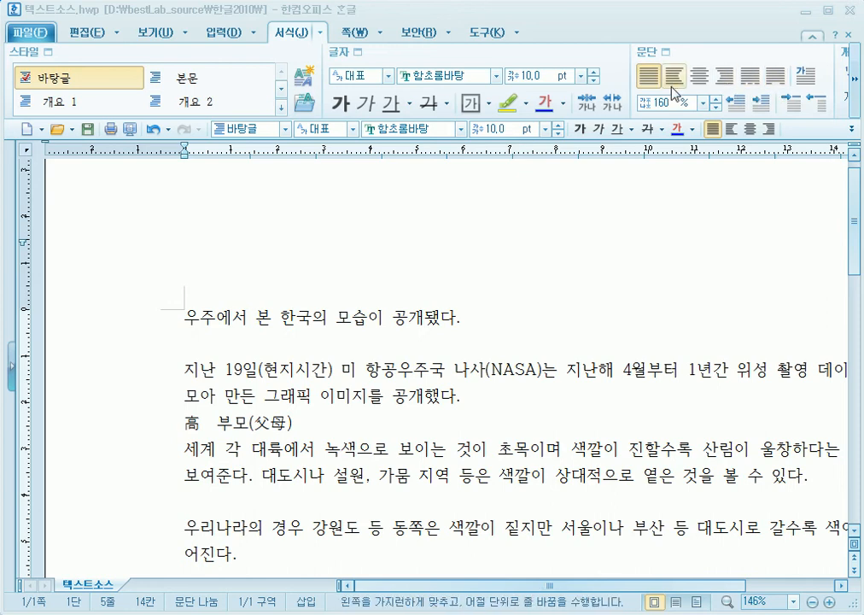
click(341, 370)
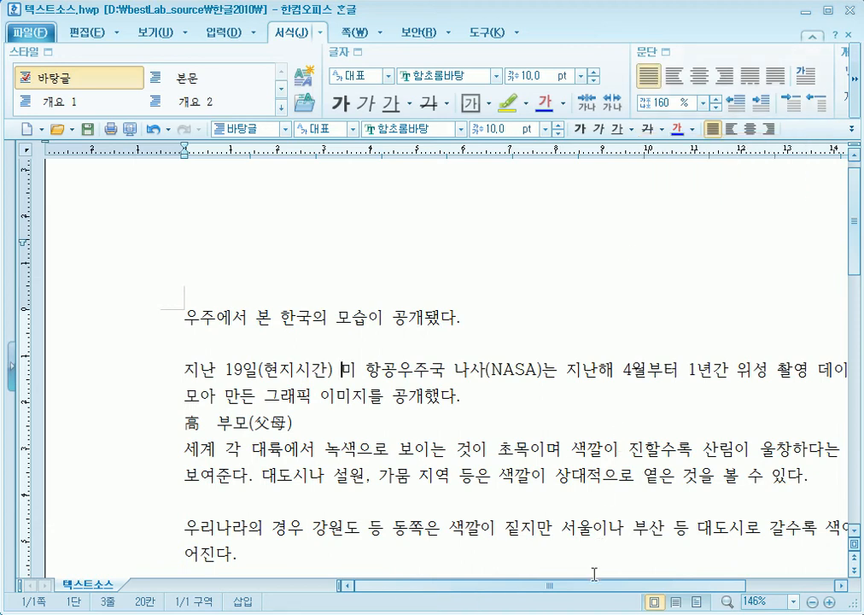
click(794, 601)
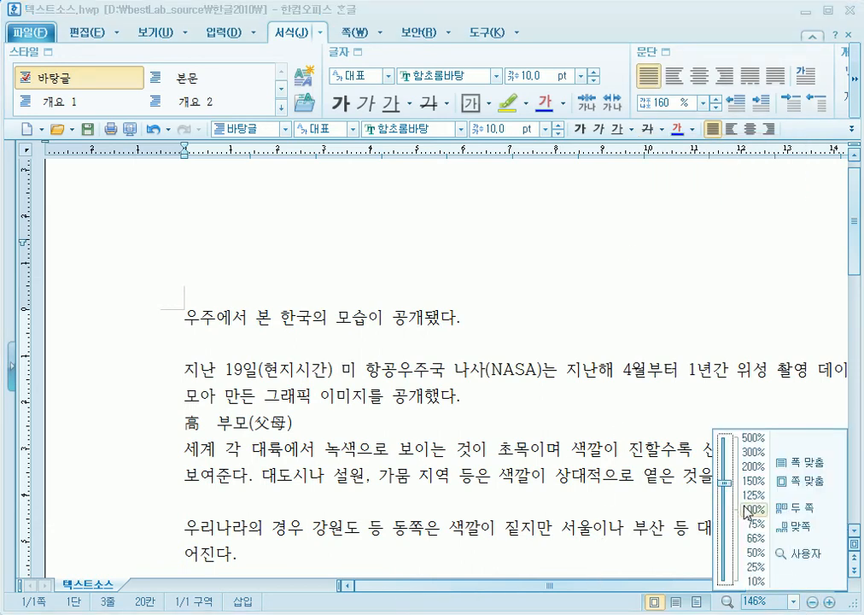
mouse_move(725, 483)
mouse_down()
mouse_move(726, 511)
mouse_move(723, 492)
mouse_up()
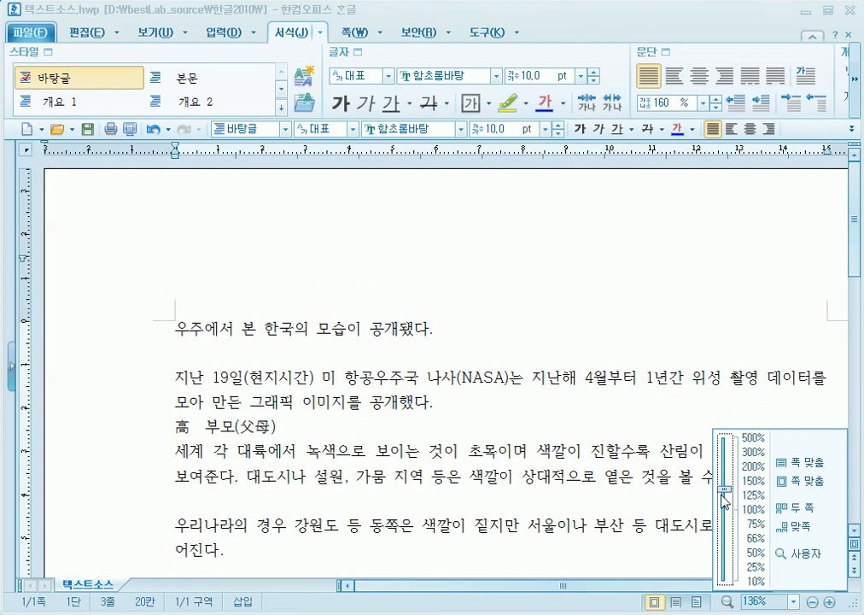
drag(713, 591, 748, 592)
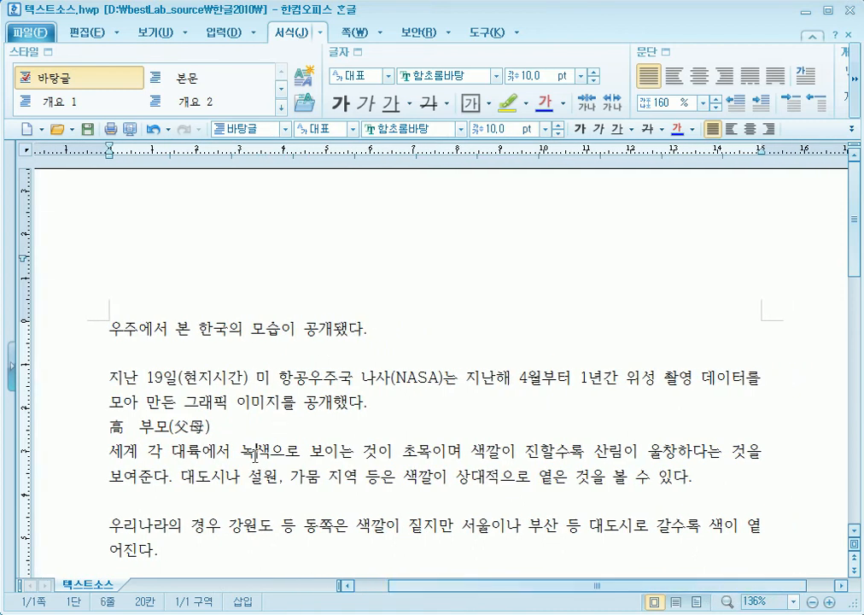
drag(124, 453, 446, 453)
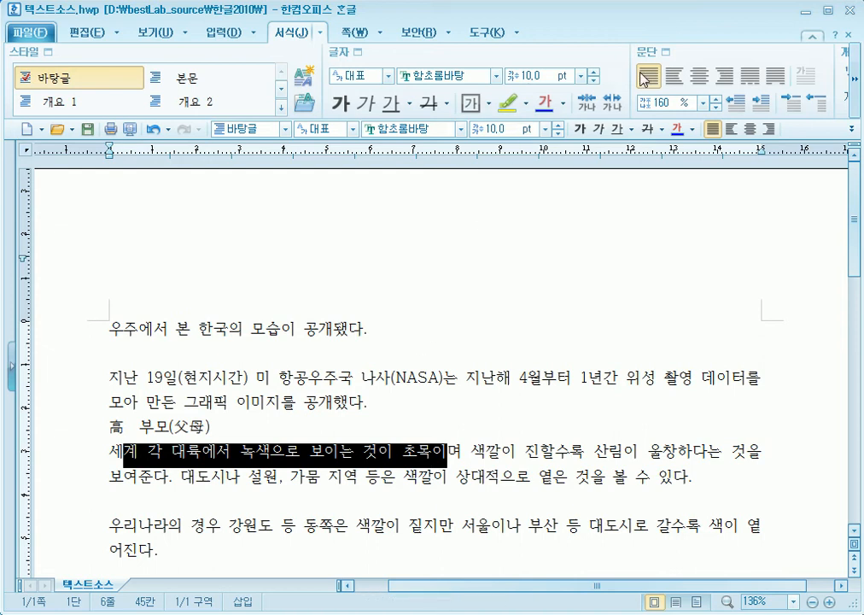
click(672, 79)
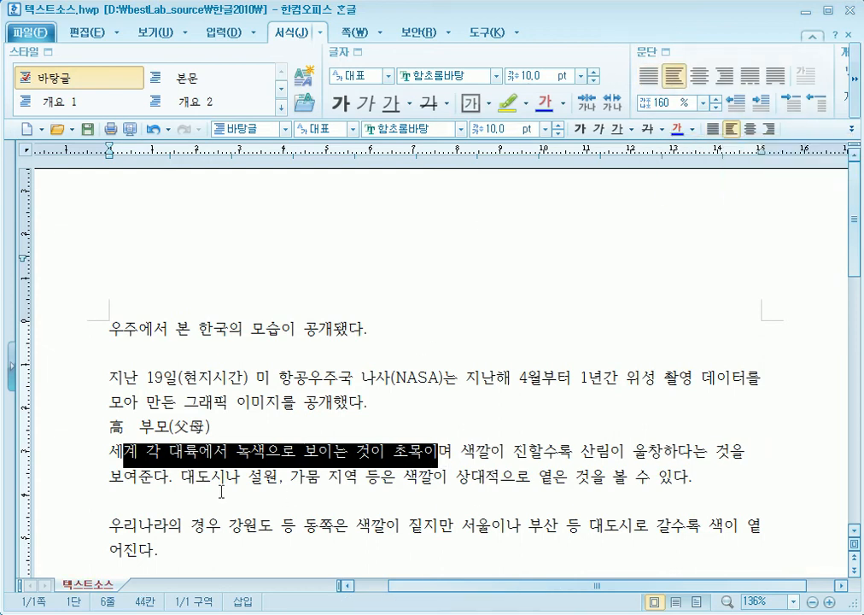
click(756, 453)
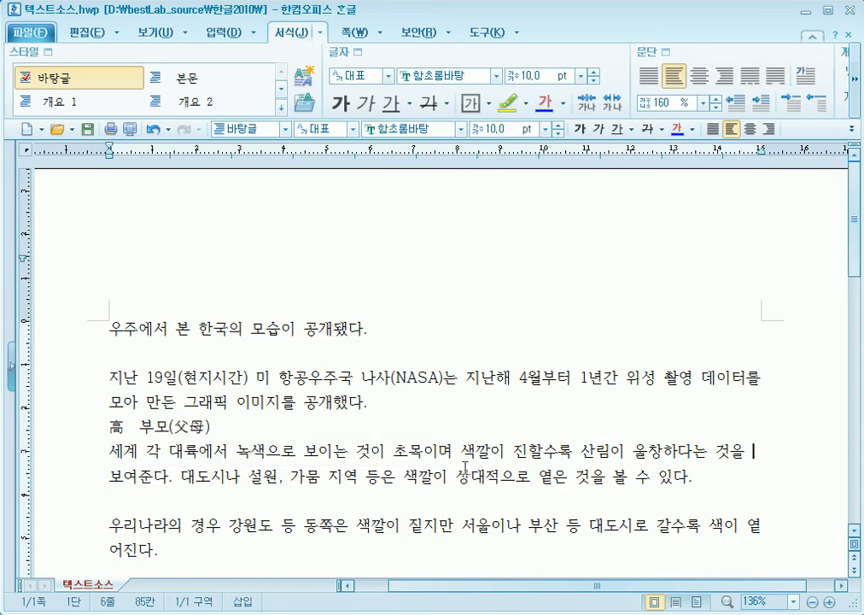
Try centre alignment and right alignment on the paragraph starting with 세계 각 대륙에서
click(263, 453)
click(699, 77)
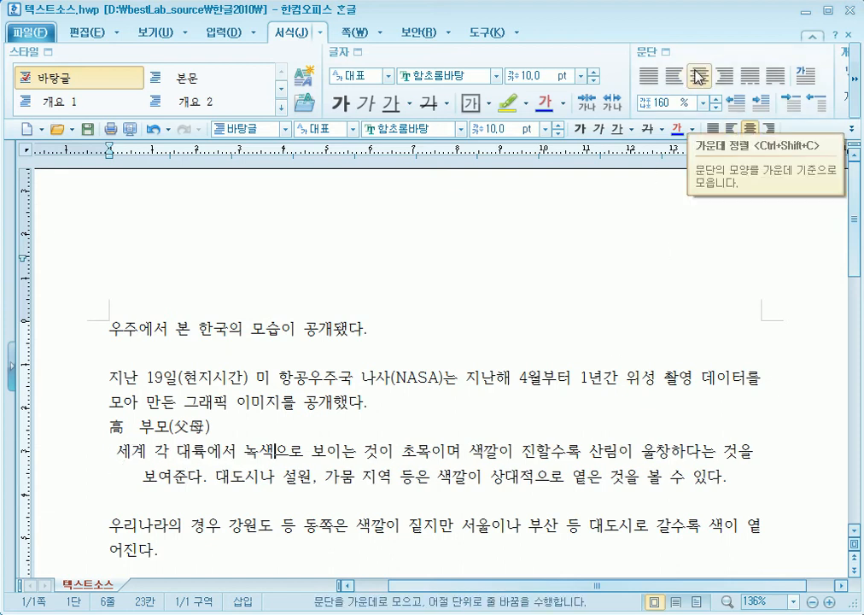
click(725, 75)
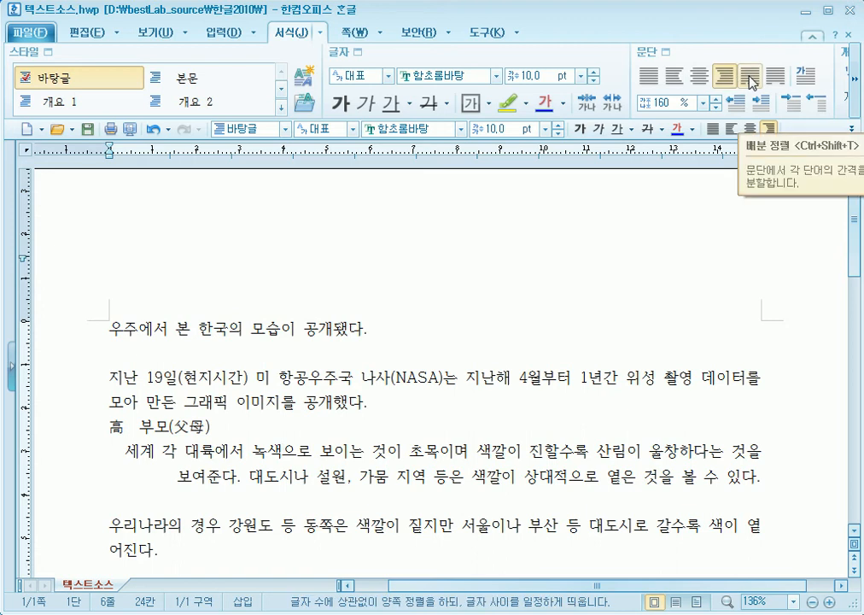
Compare distributed (배분) and divided (나눔) alignment on the 세계 각 대륙에서 paragraph, and return it to justified alignment
click(750, 80)
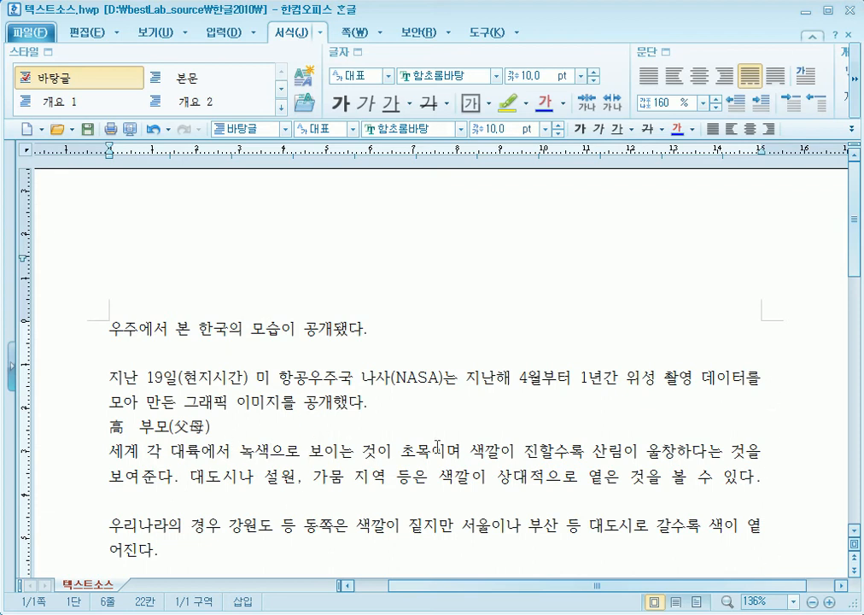
click(772, 79)
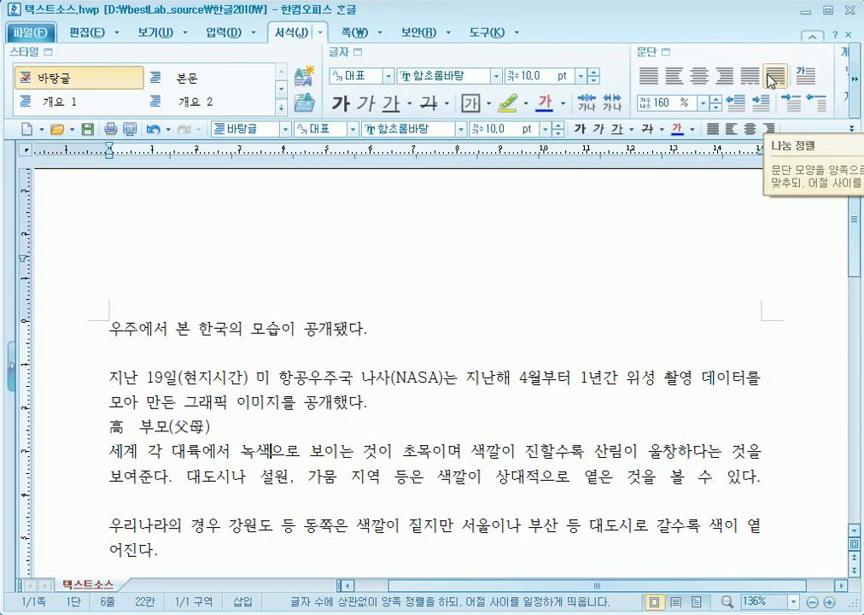
click(750, 78)
click(772, 78)
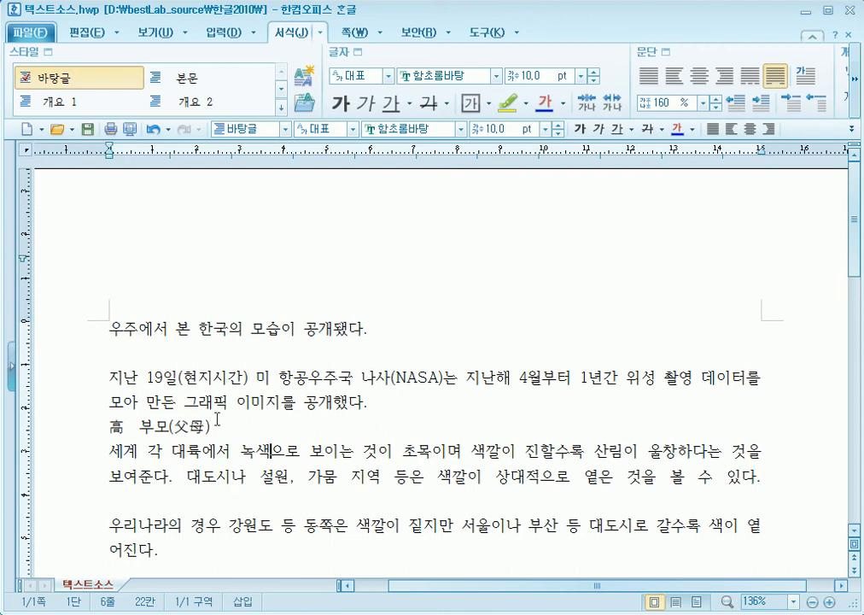
click(647, 76)
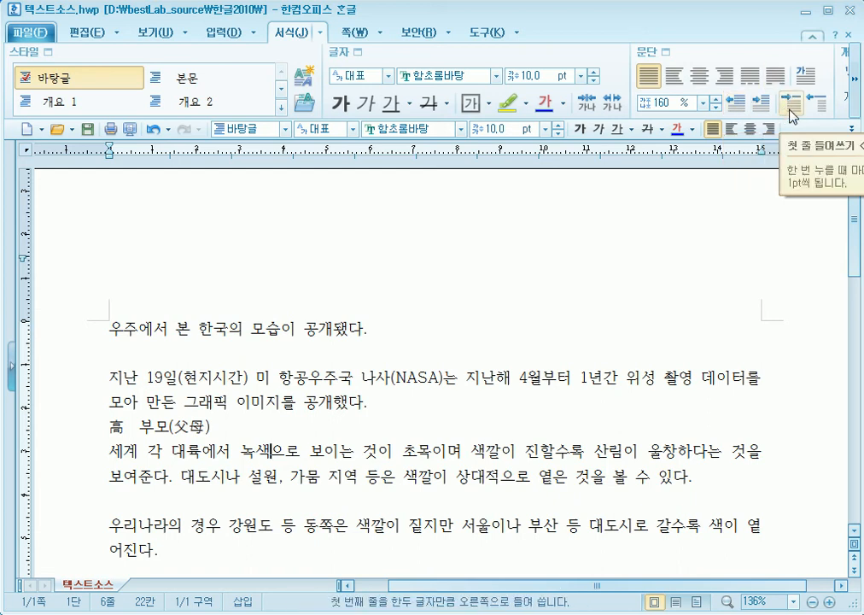
Decrease the left margin of the 세계 각 대륙에서 paragraph until it extends about 5 mm beyond the page margin
click(733, 103)
click(733, 103)
click(732, 104)
click(733, 104)
click(733, 103)
click(733, 103)
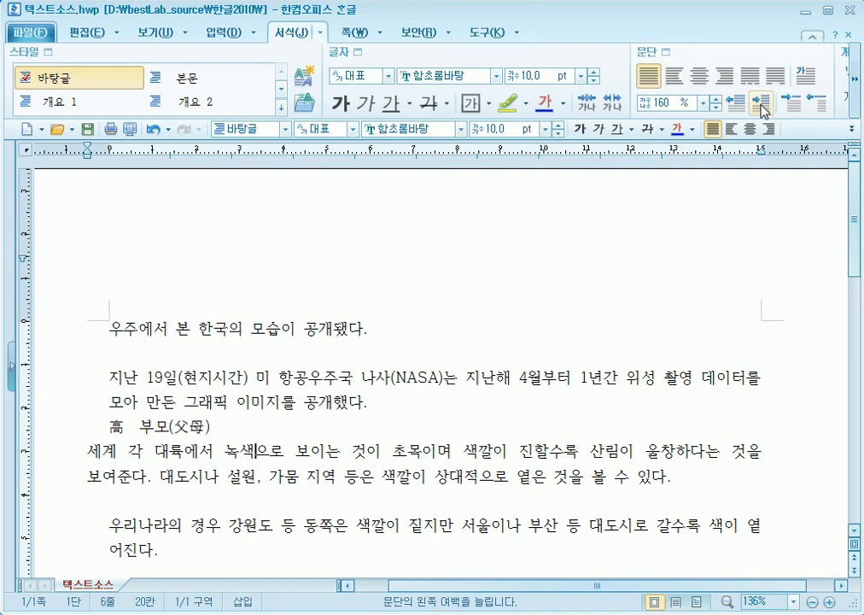
Apply a hanging indent of about 11 mm to the paragraph starting with 우리나라의 경우
scroll(196, 487, down, 3)
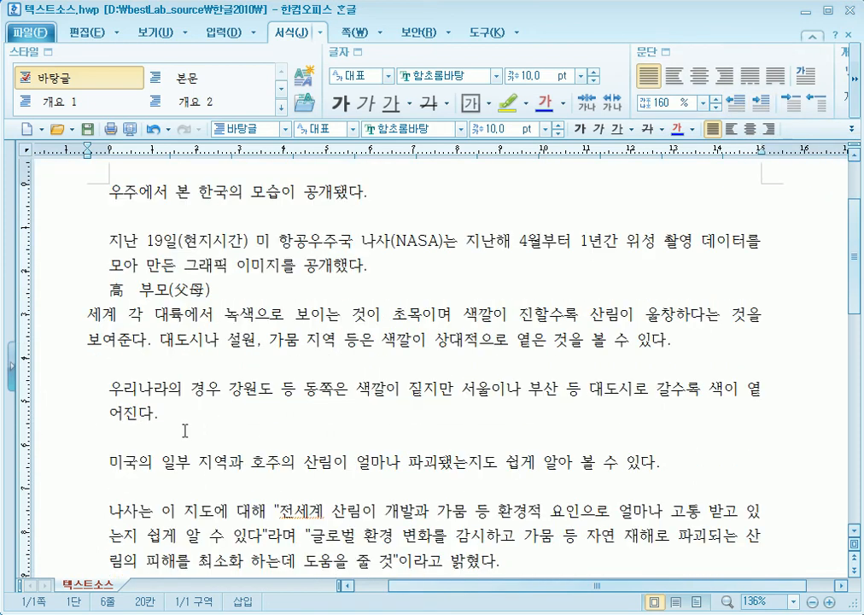
drag(139, 388, 150, 393)
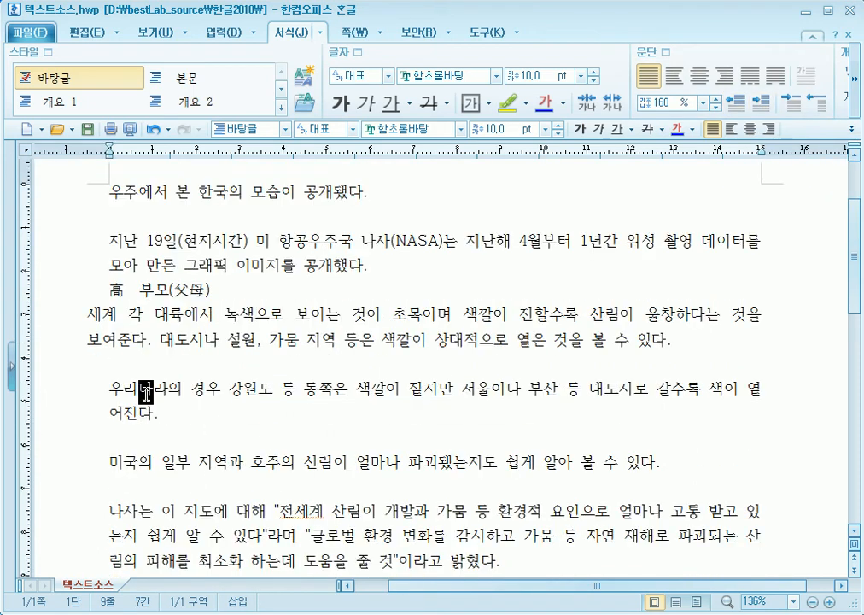
click(210, 389)
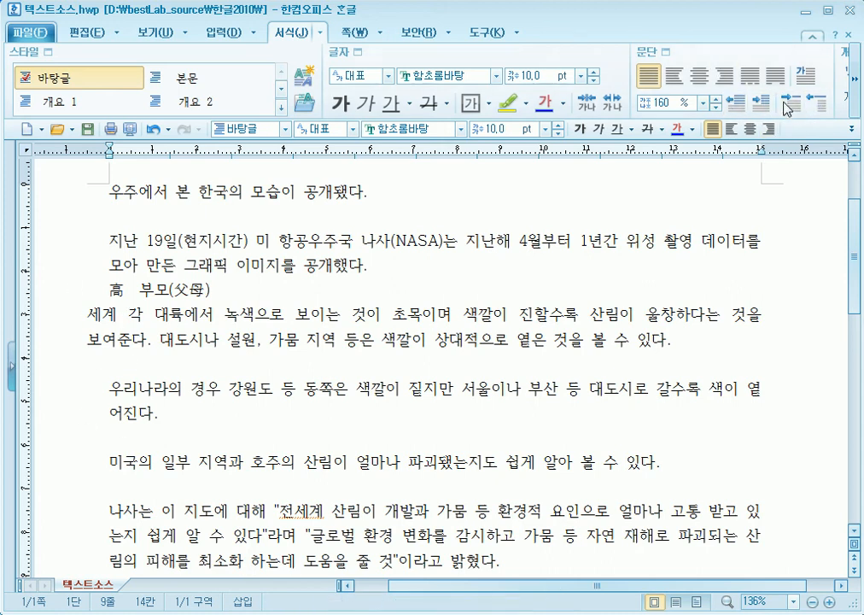
click(820, 111)
click(821, 111)
click(821, 111)
click(821, 111)
click(822, 111)
click(821, 111)
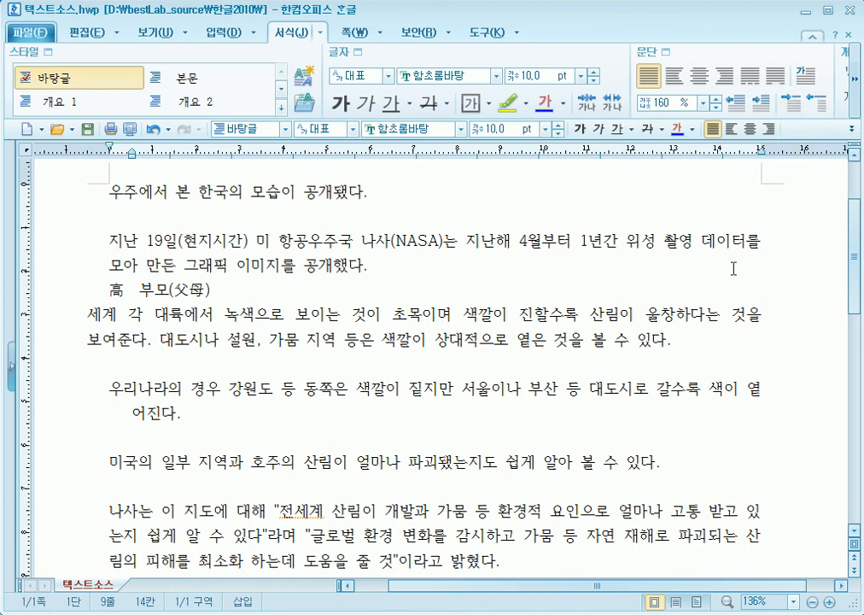
click(819, 109)
click(818, 110)
click(818, 109)
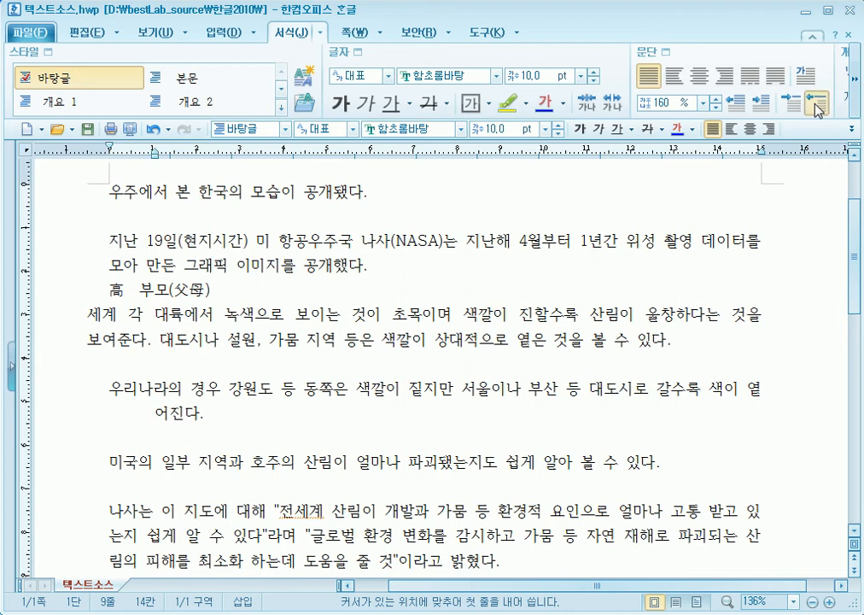
click(200, 417)
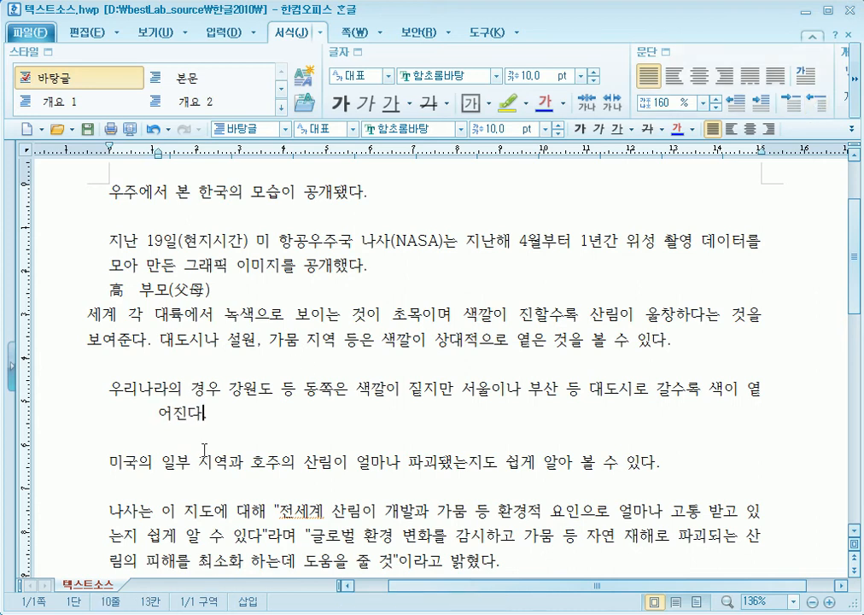
Reduce the hanging indent of the 우리나라의 경우 paragraph to about 9 mm using first-line indent
click(205, 394)
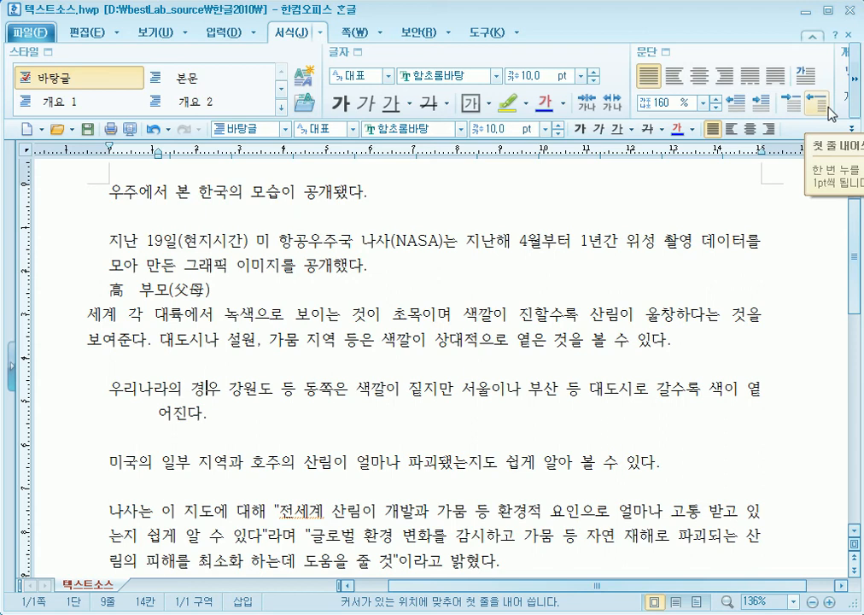
click(798, 101)
click(798, 101)
click(798, 101)
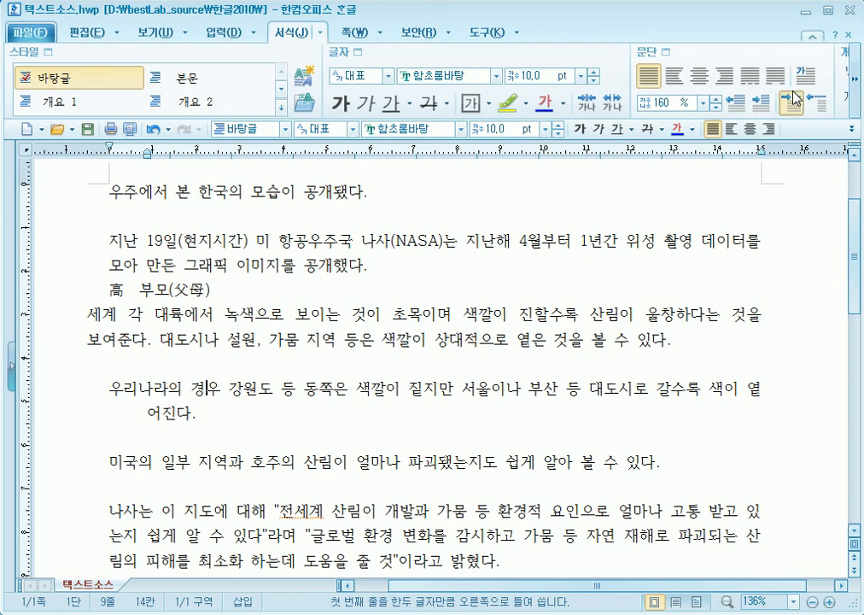
Increase the left margin of the 우리나라의 경우 paragraph by several steps and decrease it again
click(773, 104)
click(773, 104)
click(773, 104)
click(772, 104)
click(773, 104)
click(742, 102)
click(742, 102)
click(742, 102)
click(742, 101)
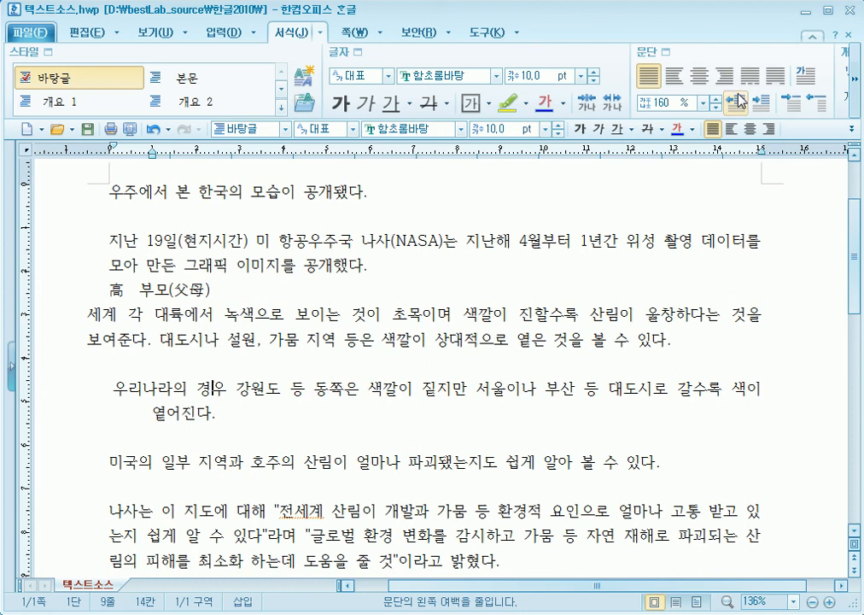
Indent the first line of the 우리나라의 경우 paragraph until it starts about 4 mm inside the second line
click(786, 105)
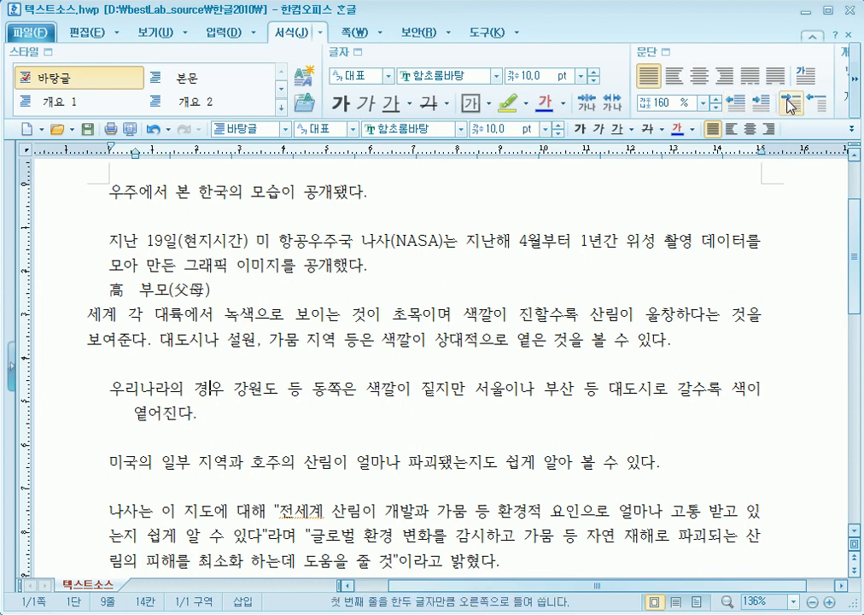
click(790, 104)
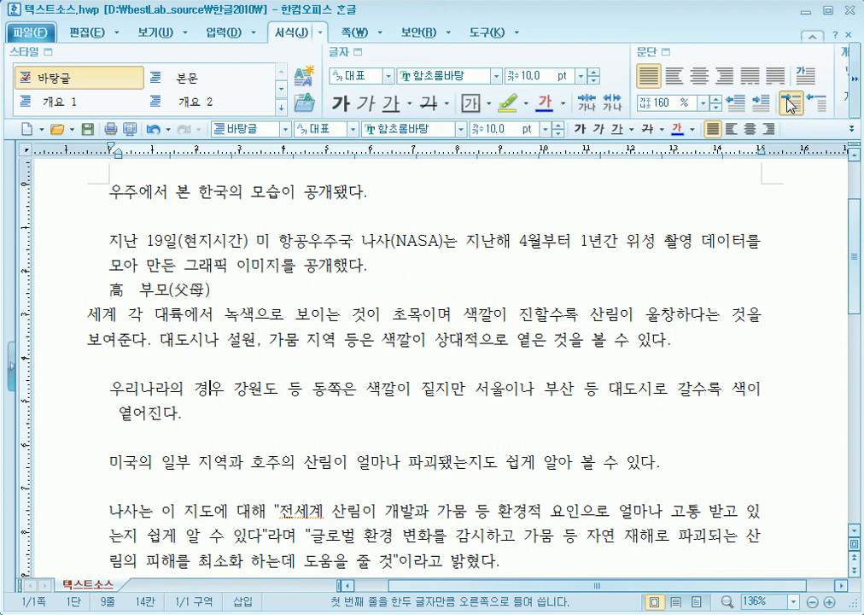
click(790, 104)
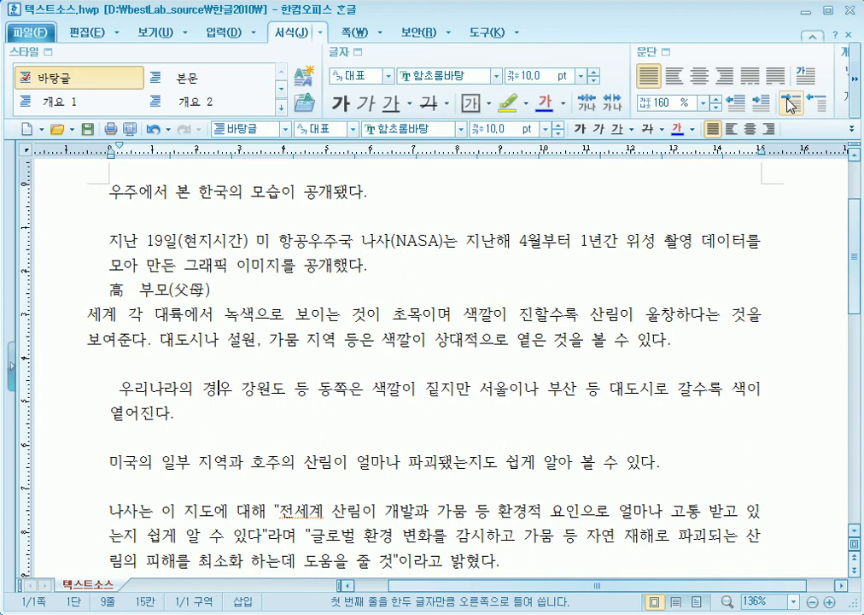
click(789, 104)
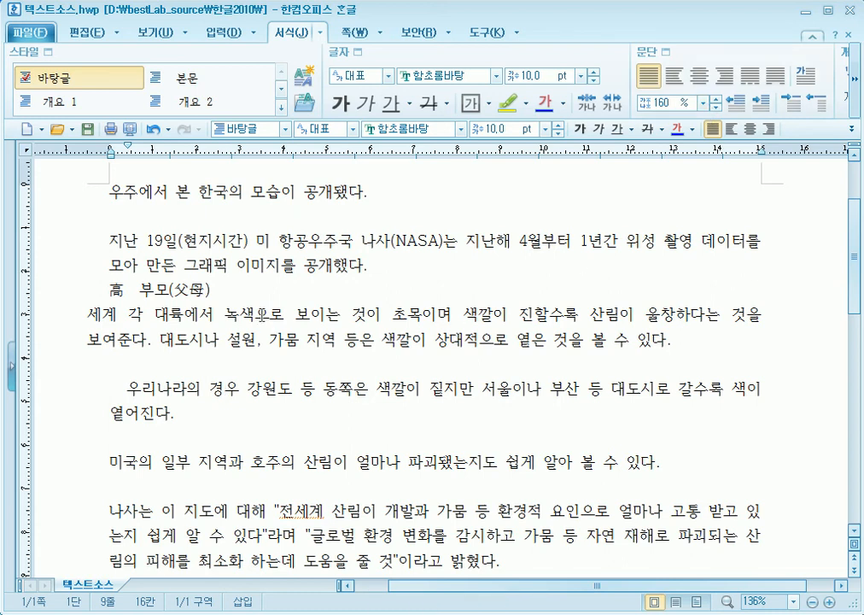
drag(256, 318, 350, 318)
drag(267, 340, 342, 340)
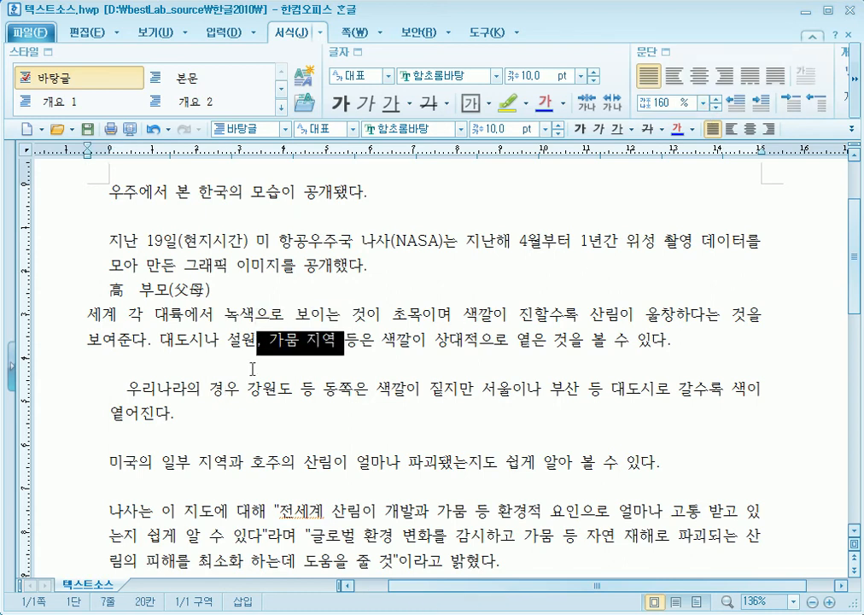
Open the paragraph shape settings for the blank line above 우리나라의 경우, review the basic options and cancel
click(252, 369)
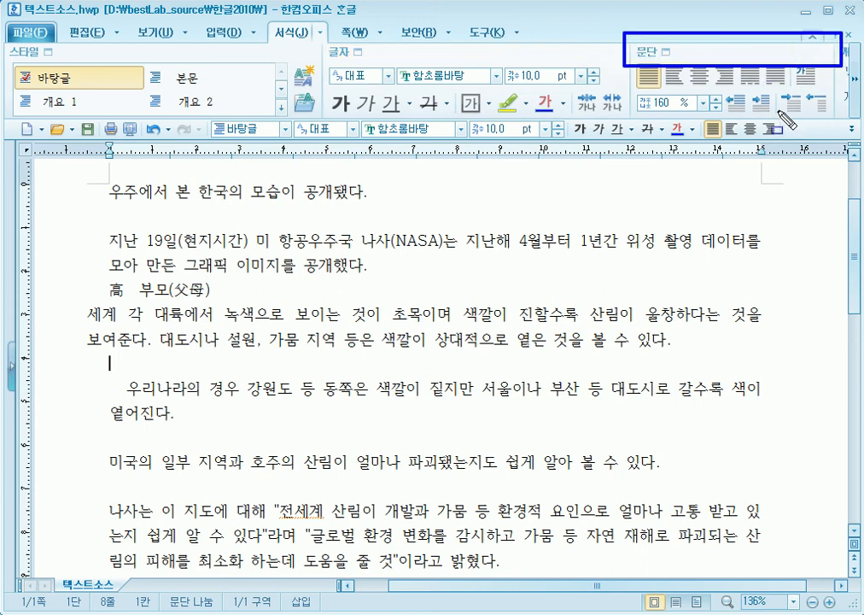
click(667, 53)
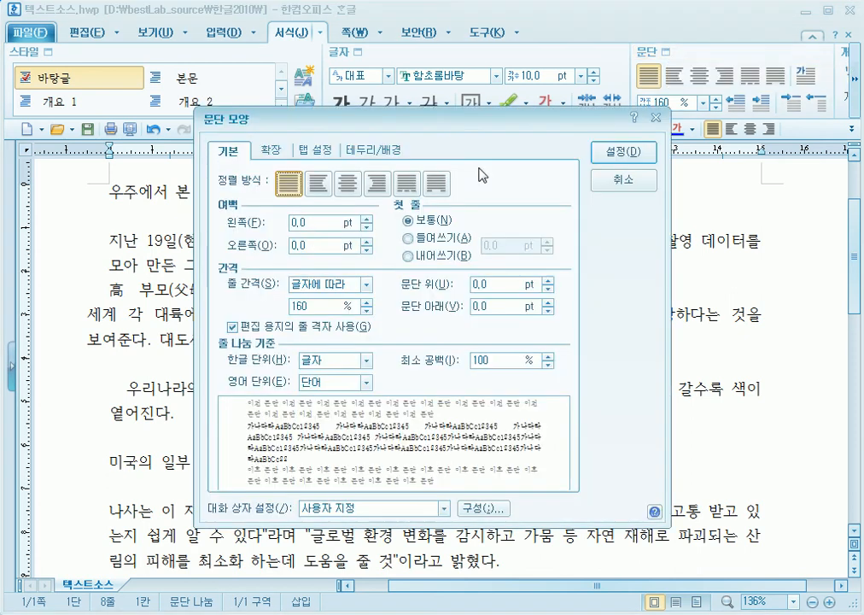
drag(460, 121, 400, 71)
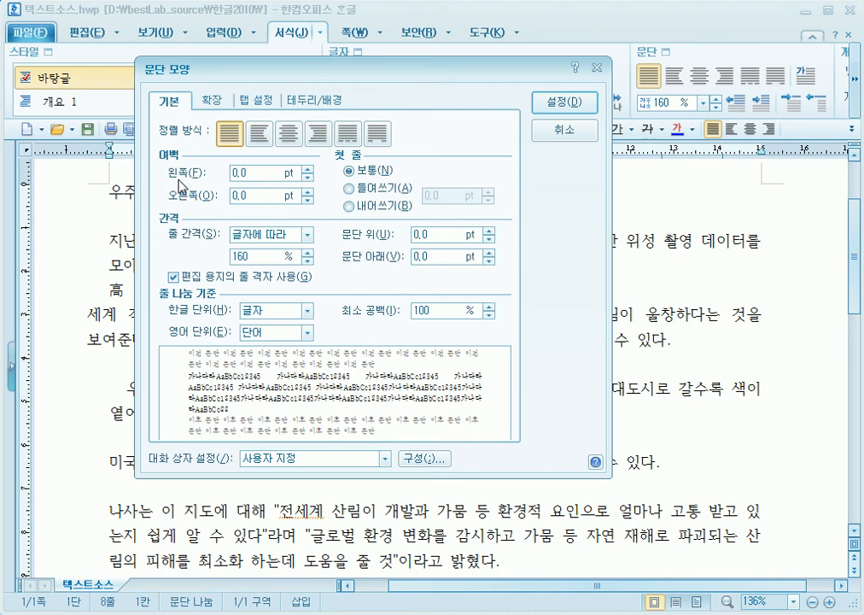
drag(273, 71, 389, 127)
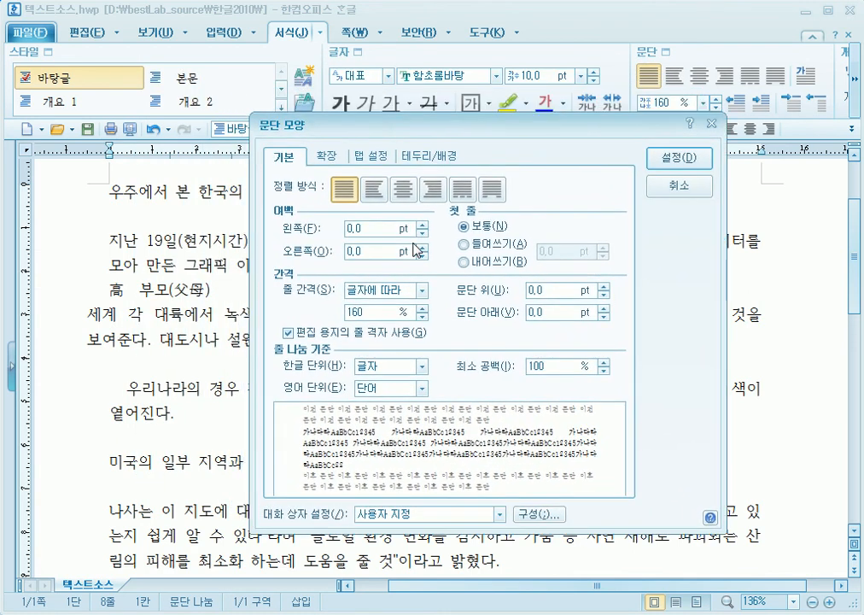
click(679, 186)
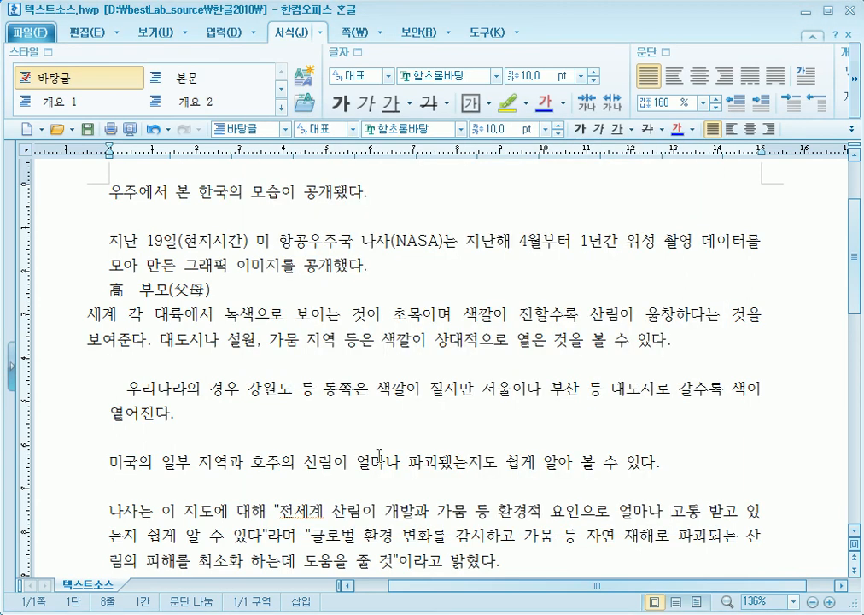
Set the left margin of the paragraph starting with 나사는 to 20 pt in its paragraph shape settings and apply it
scroll(328, 469, down, 3)
drag(122, 305, 199, 331)
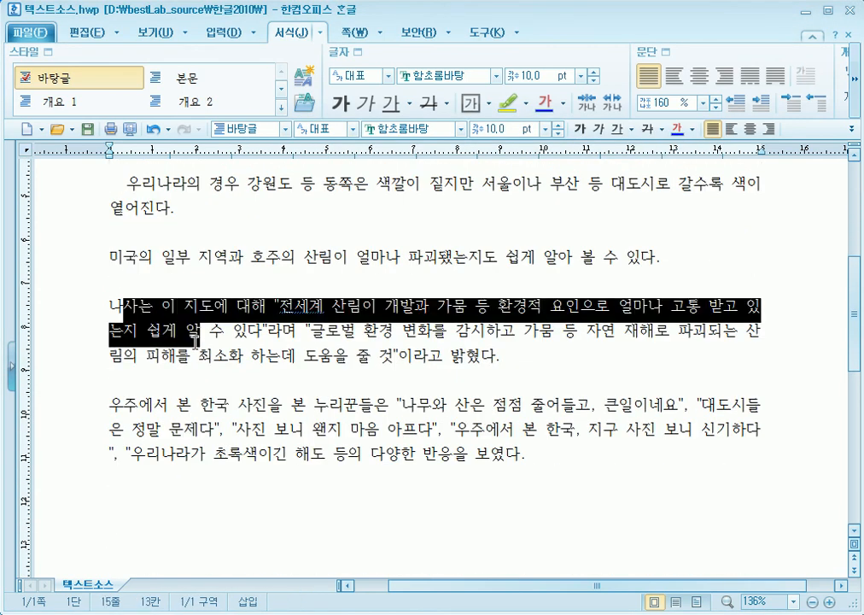
click(665, 52)
drag(546, 108, 669, 90)
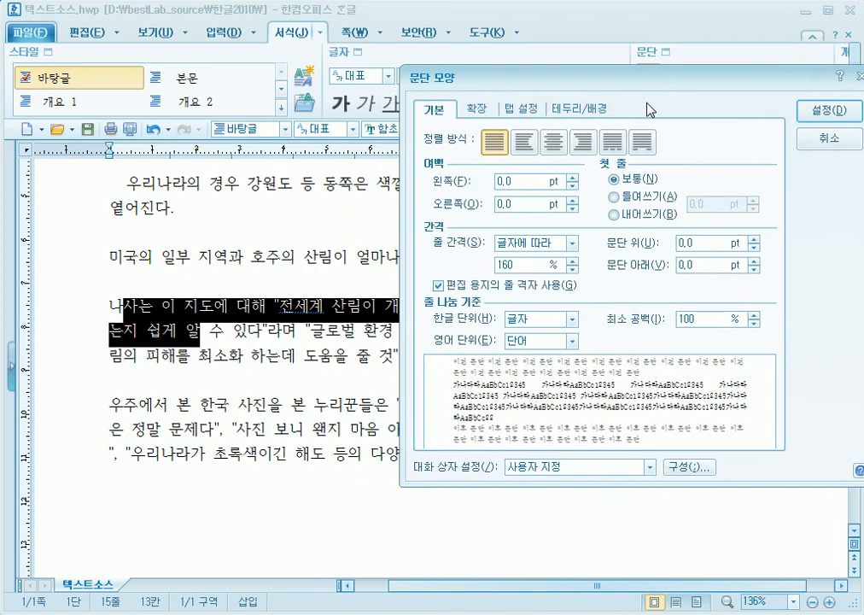
click(574, 176)
drag(574, 177, 574, 172)
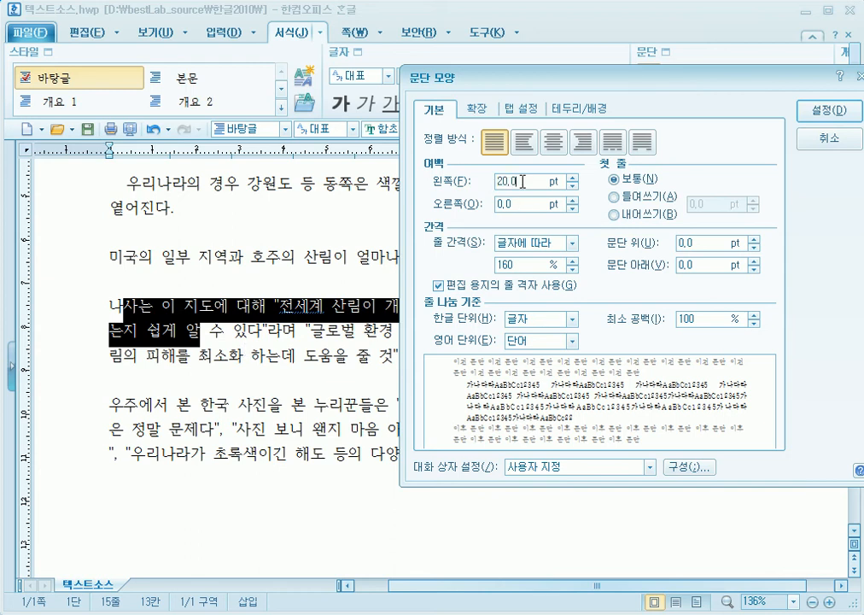
drag(461, 377, 750, 425)
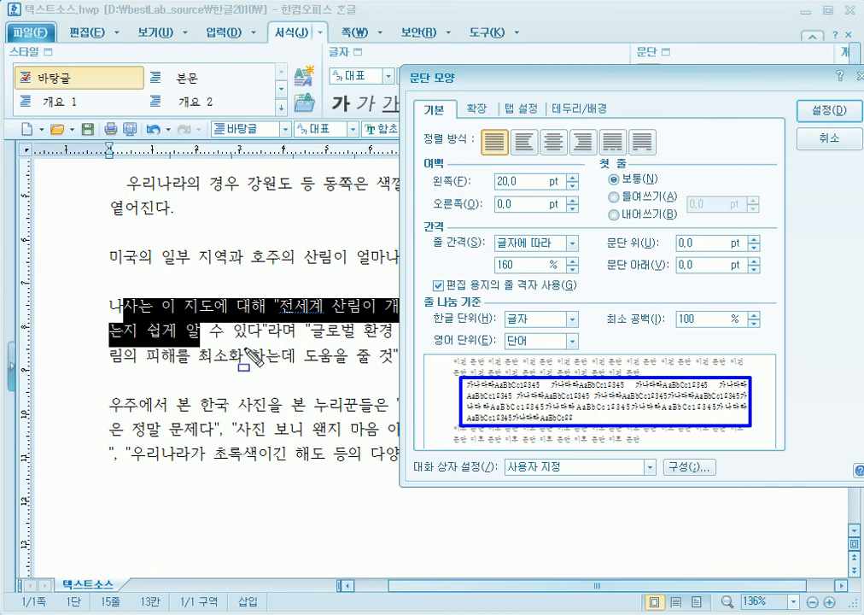
key(Escape)
click(826, 110)
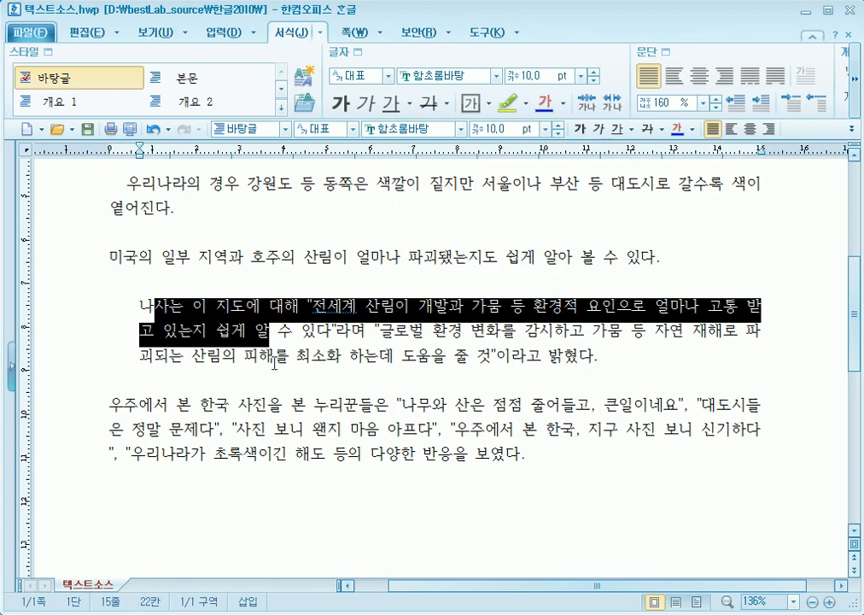
Reopen the paragraph shape settings of the 나사는 paragraph and set the left margin to 0 pt
click(670, 51)
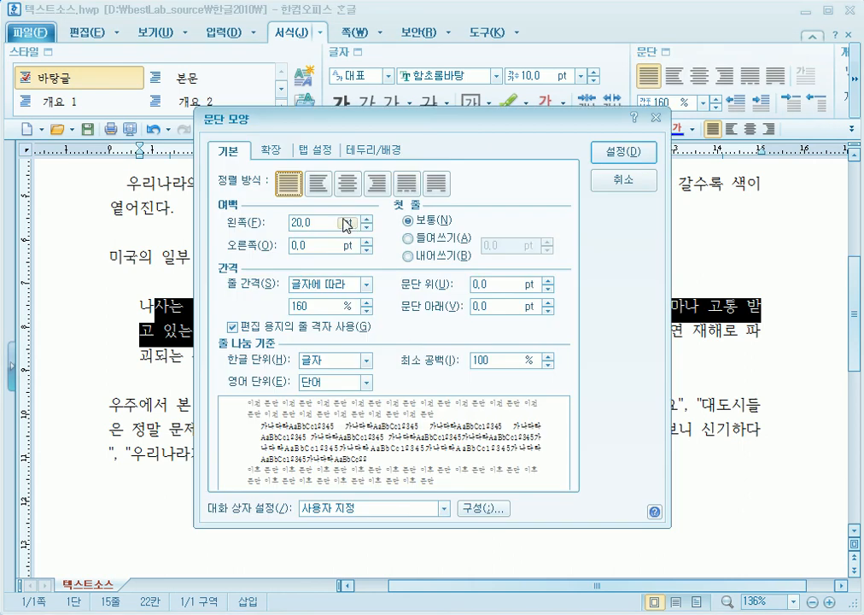
drag(342, 223, 290, 224)
text(0)
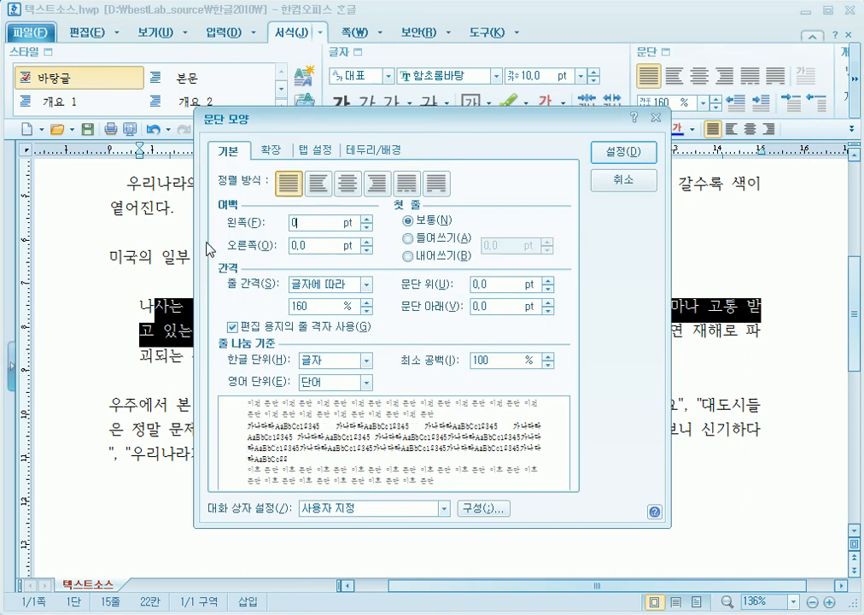
Preview a 10 pt first-line indent and a 10 pt hanging indent, and set the first line back to normal
click(430, 239)
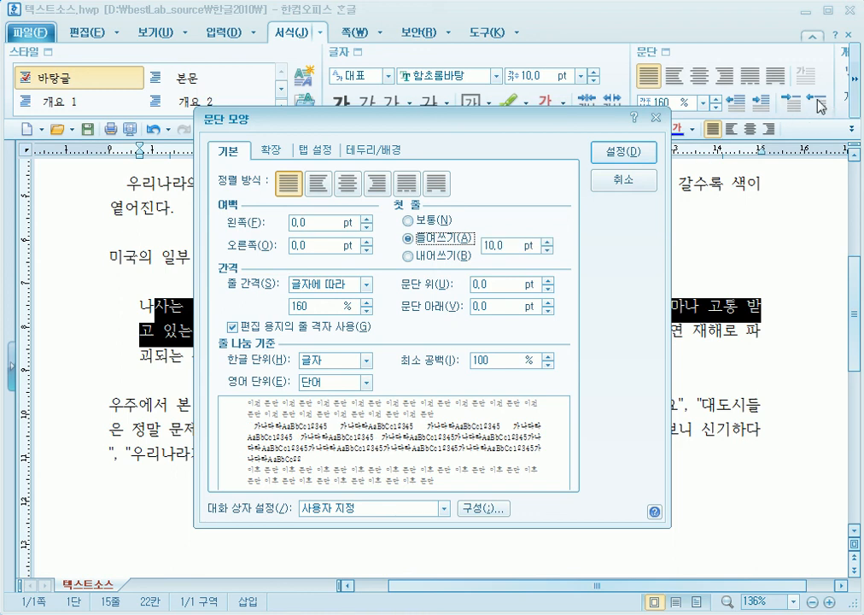
drag(547, 106, 753, 110)
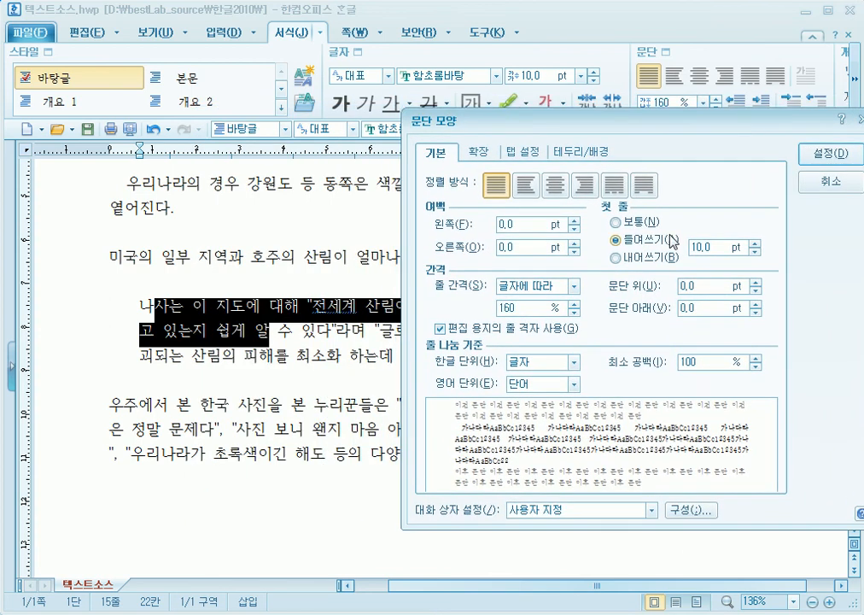
click(630, 256)
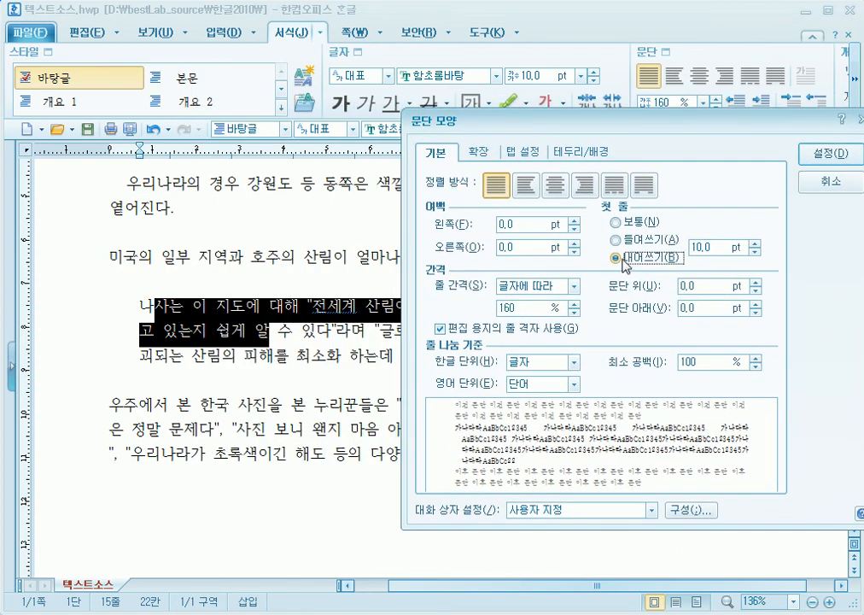
click(635, 244)
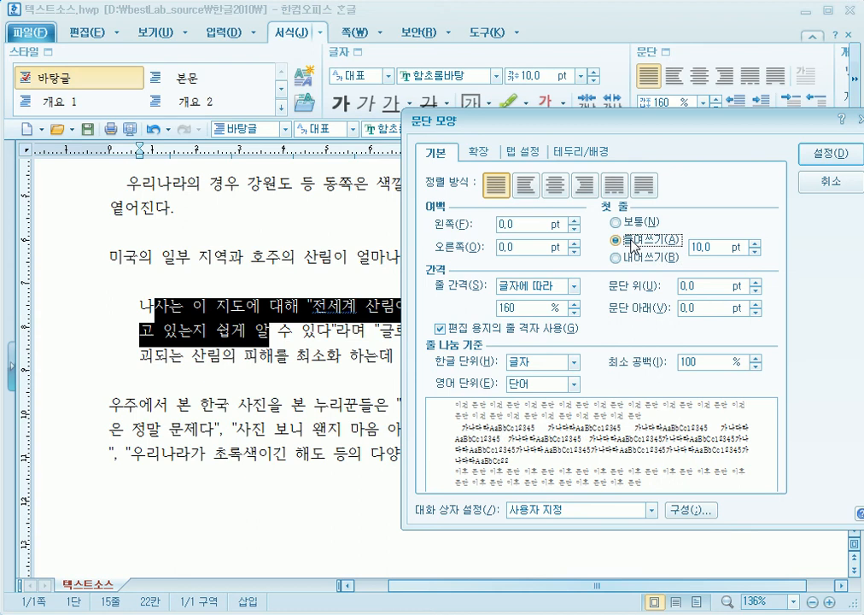
mouse_move(435, 416)
mouse_down()
mouse_move(689, 461)
mouse_move(758, 462)
mouse_up()
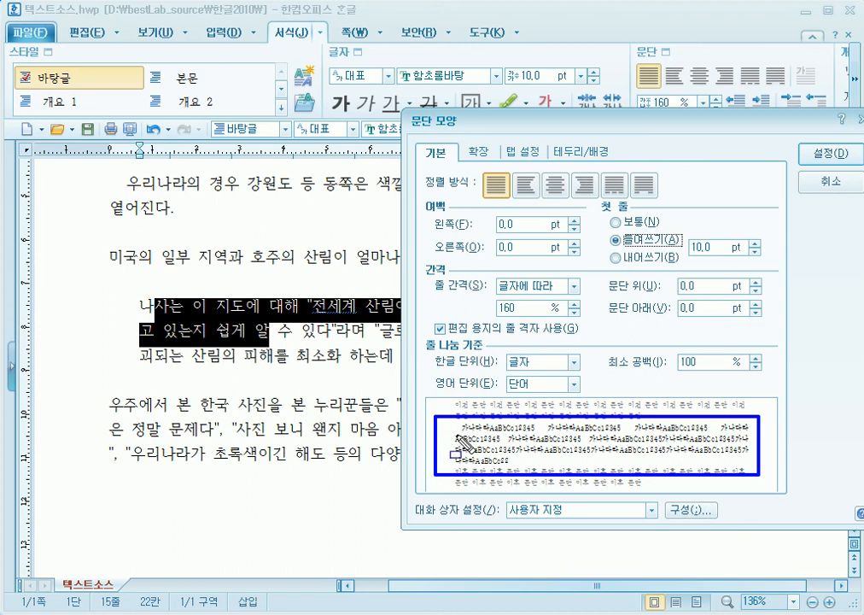
key(Escape)
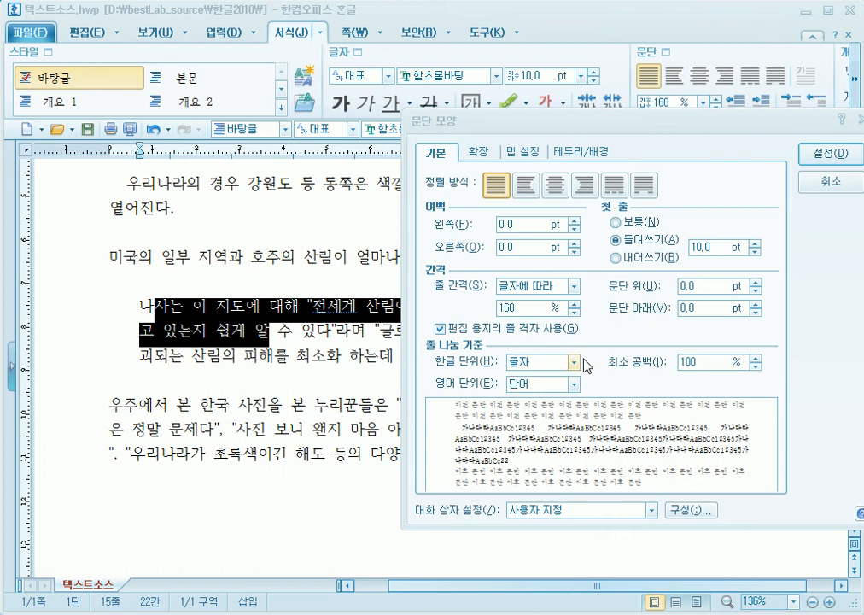
click(614, 221)
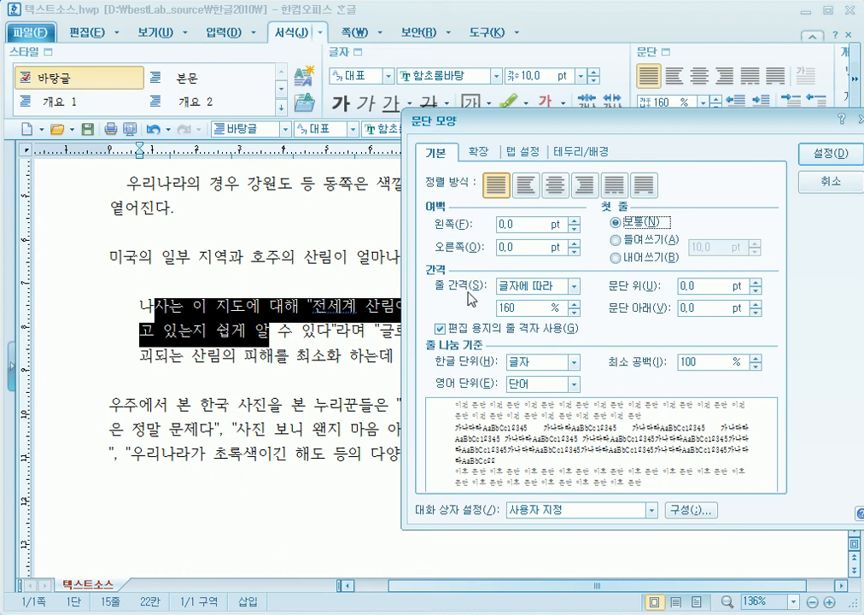
Set the line spacing of the 나사는 paragraph to 50% and check it in the preview
click(534, 307)
key(BackSpace)
key(BackSpace)
key(BackSpace)
text(50)
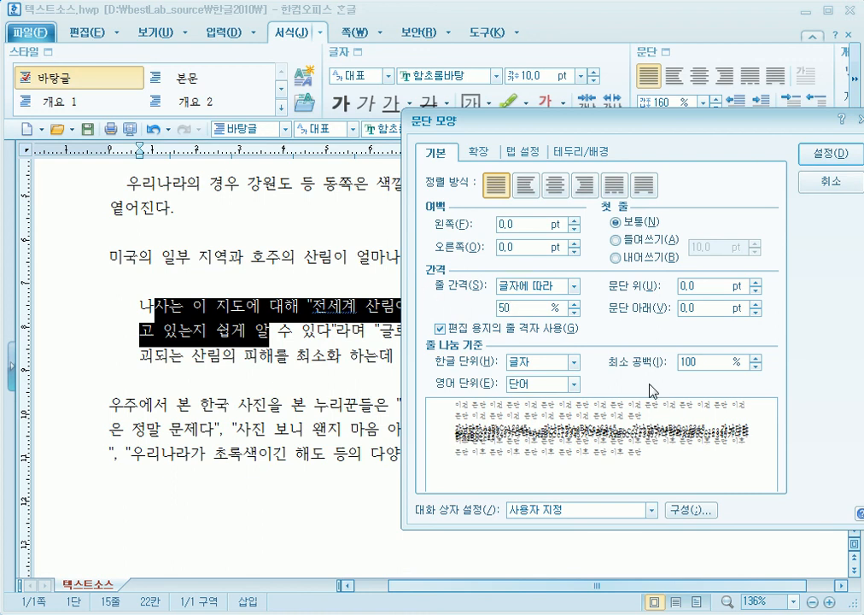
mouse_move(449, 417)
mouse_down()
mouse_move(768, 473)
mouse_move(758, 458)
mouse_up()
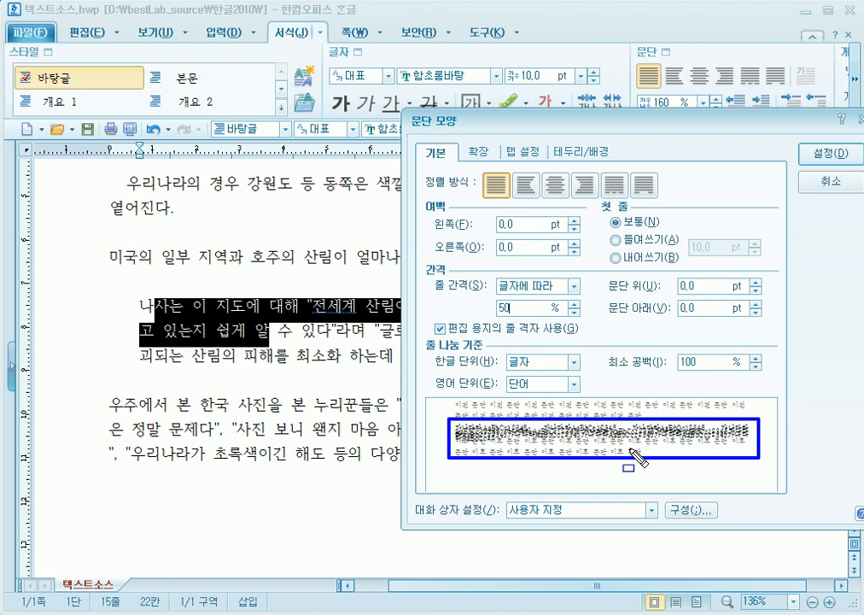
key(Escape)
drag(498, 219, 588, 271)
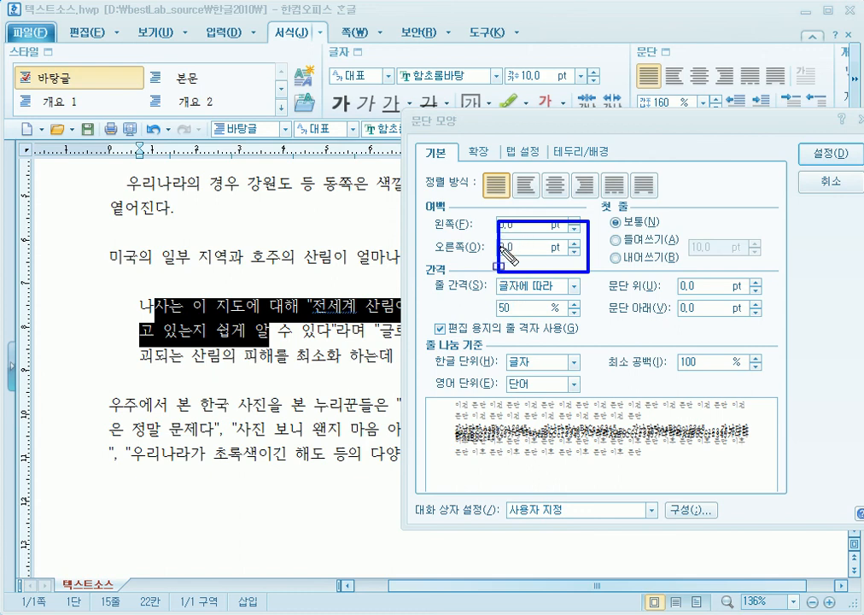
mouse_move(501, 246)
mouse_down()
mouse_move(584, 263)
mouse_move(587, 298)
mouse_up()
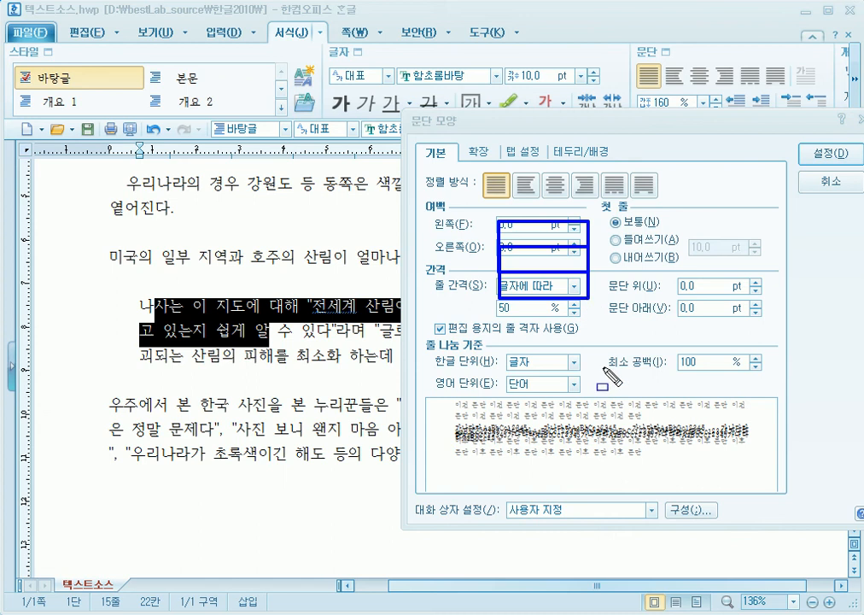
mouse_move(632, 276)
mouse_down()
mouse_move(725, 276)
mouse_move(632, 277)
mouse_move(724, 323)
mouse_up()
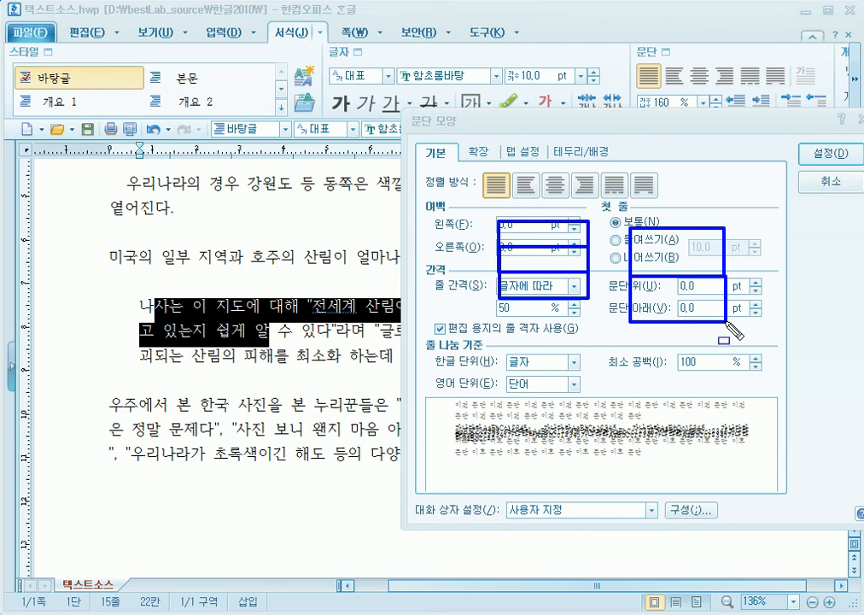
drag(492, 345, 595, 393)
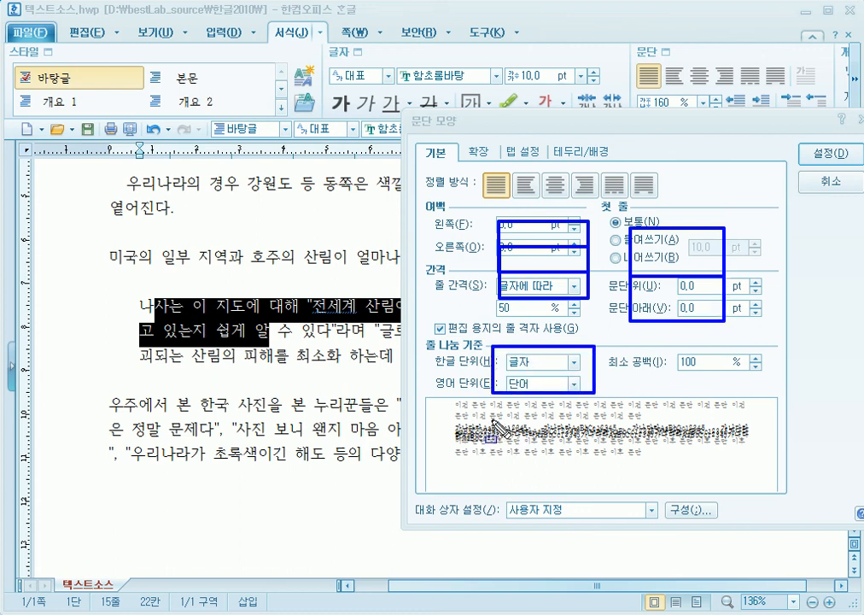
mouse_move(492, 424)
mouse_down()
mouse_move(506, 446)
mouse_move(600, 462)
mouse_up()
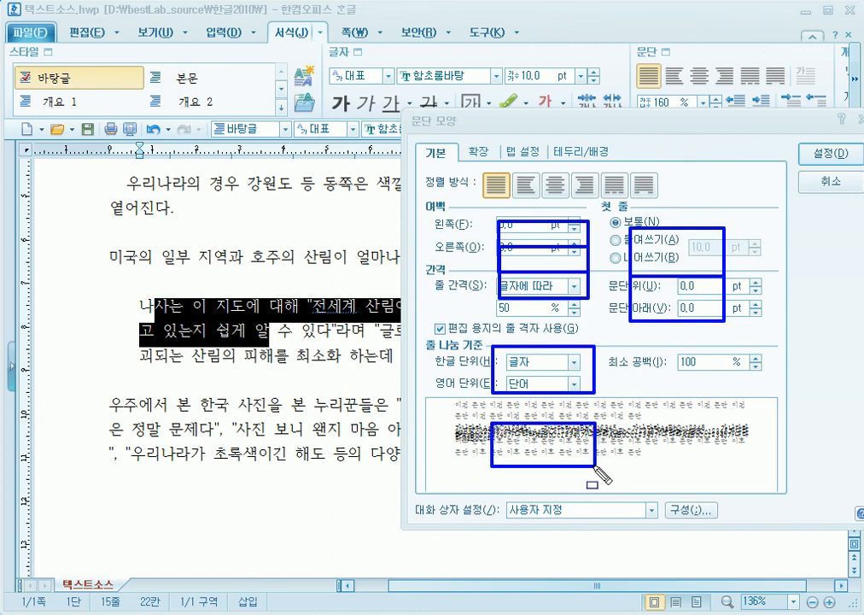
key(Escape)
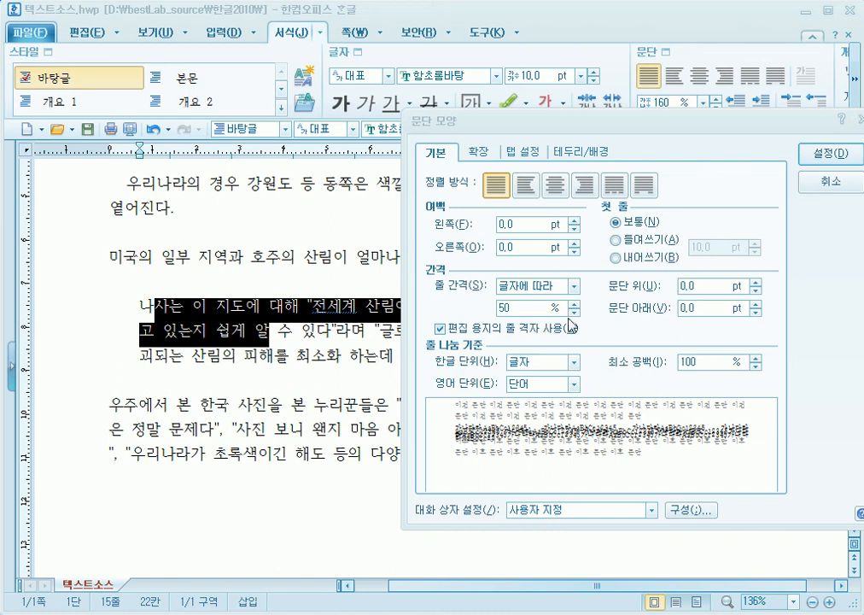
Set the line spacing of the 나사는 paragraph to 160%
click(540, 307)
key(Delete)
key(Delete)
text(160)
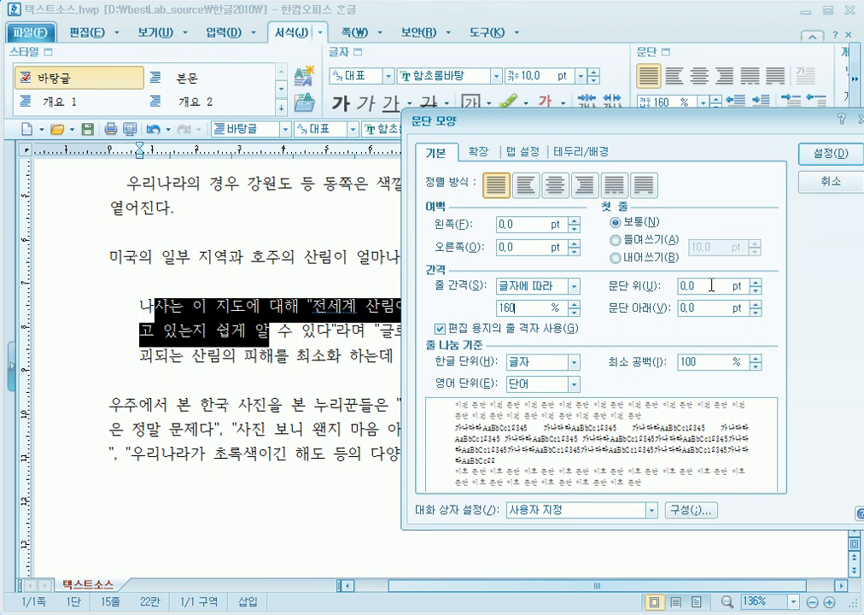
Set the spacing above the 나사는 paragraph to 30 pt and apply the paragraph shape settings
key(Tab)
text(30)
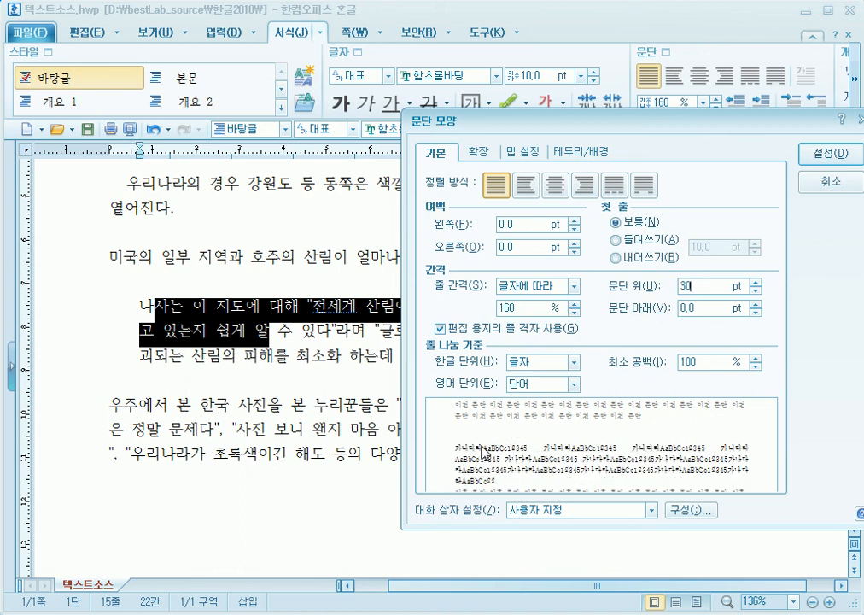
drag(452, 423, 525, 449)
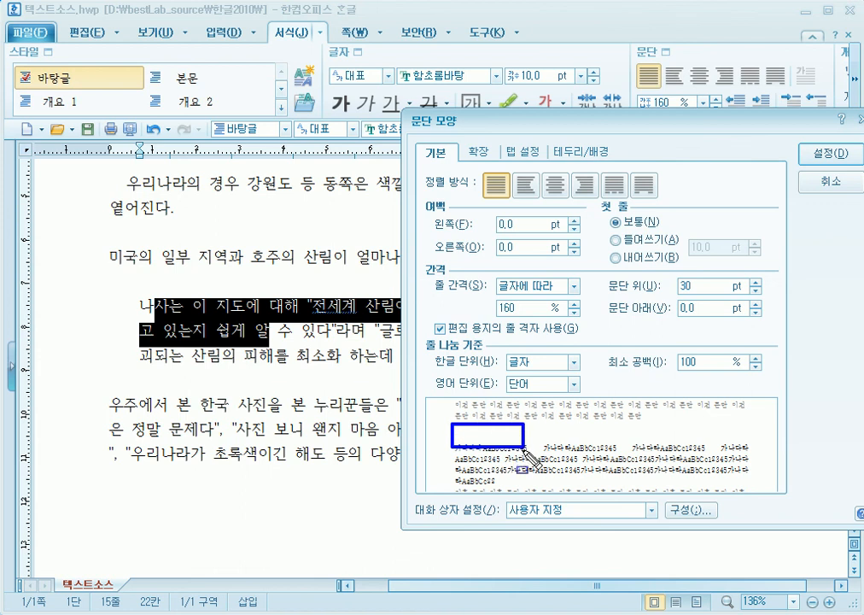
click(825, 155)
Examine the space above the 나사는 paragraph by selecting across its text and the gap before it
click(204, 415)
drag(109, 354, 307, 313)
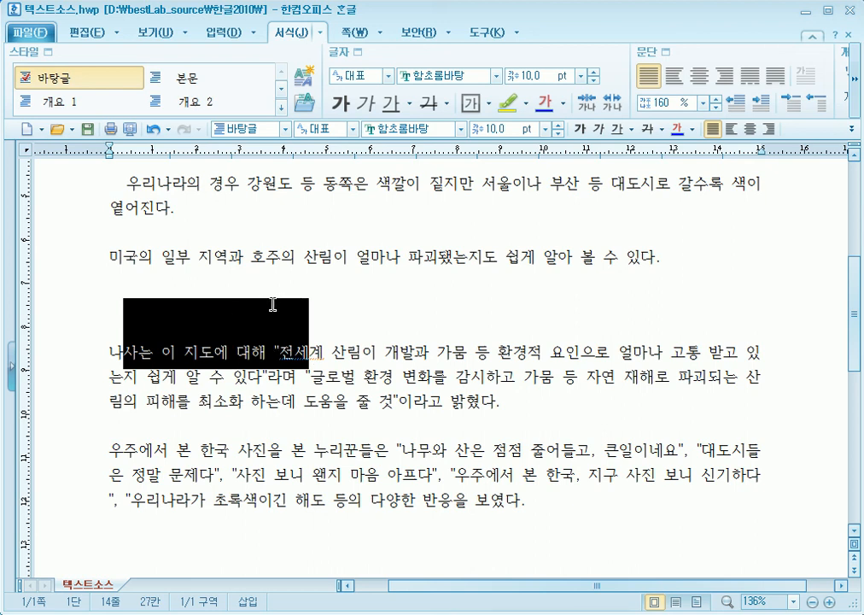
click(337, 350)
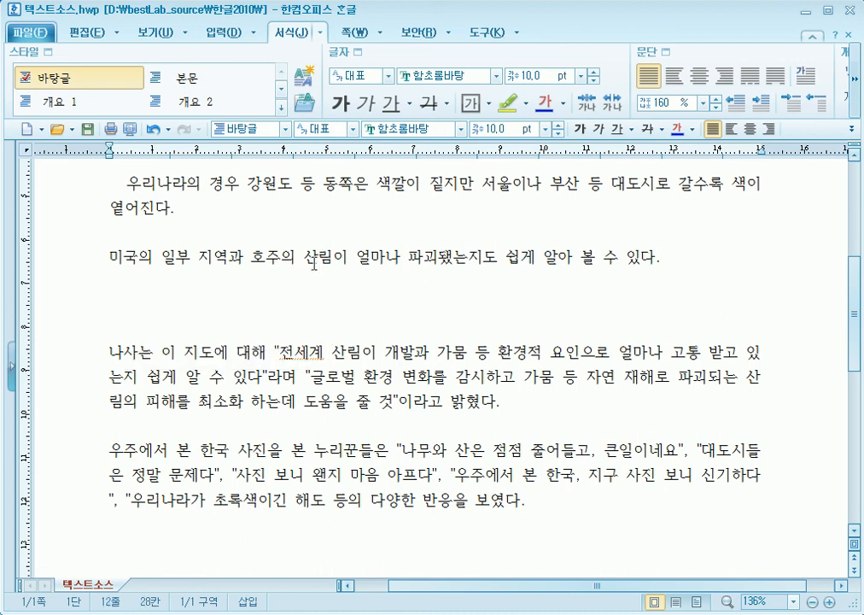
key(Left)
key(Left)
key(Left)
key(Left)
key(Left)
drag(110, 306, 545, 398)
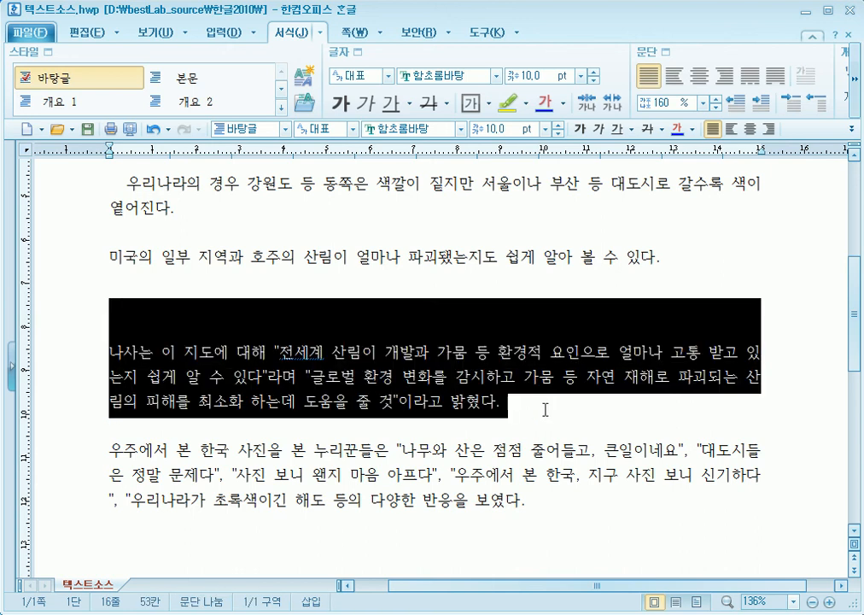
click(545, 409)
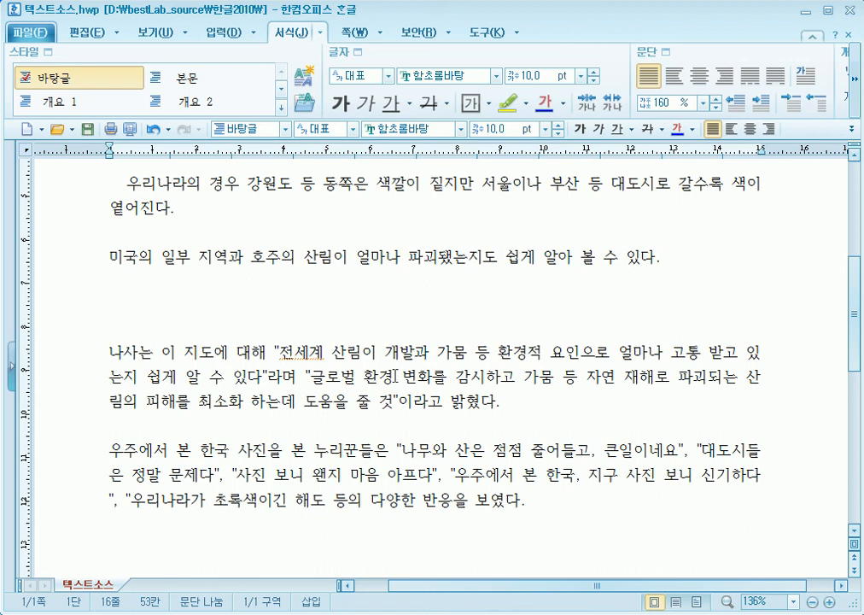
Set the 나사는 paragraph's line-break units to 어절 for Korean and 단어 for English
drag(378, 352, 490, 400)
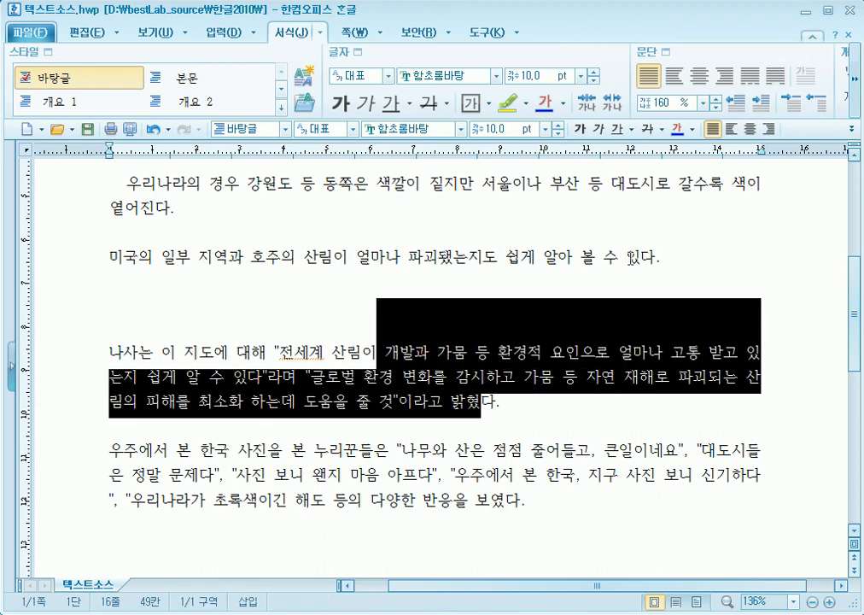
click(666, 51)
drag(427, 120, 258, 57)
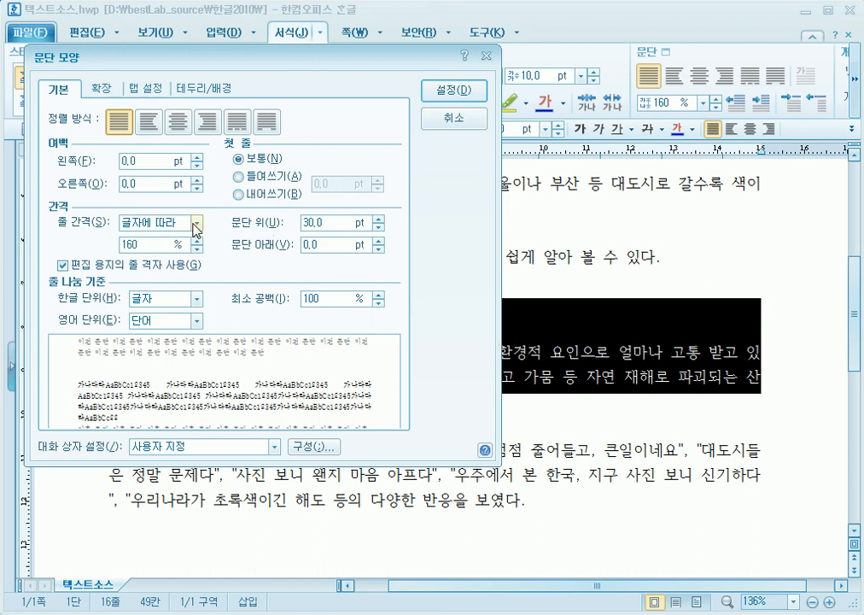
click(195, 300)
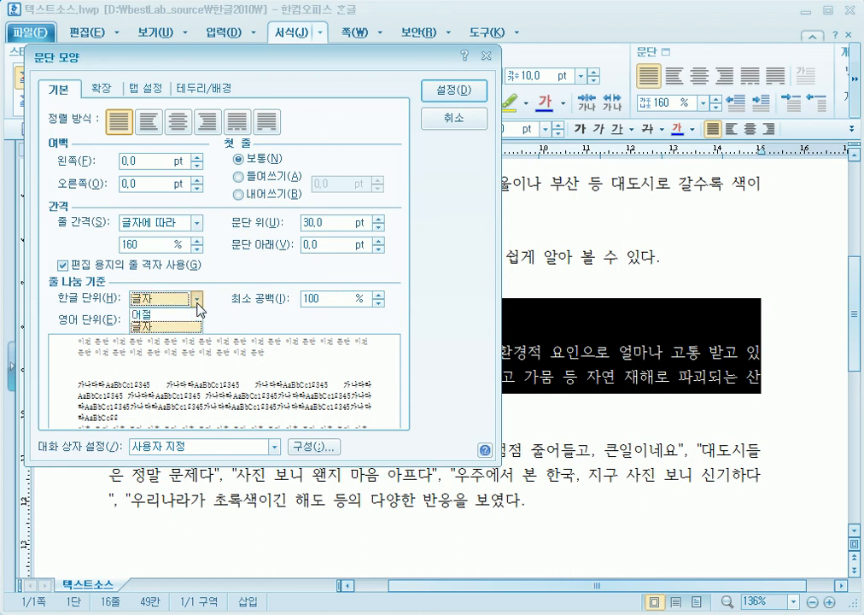
click(194, 314)
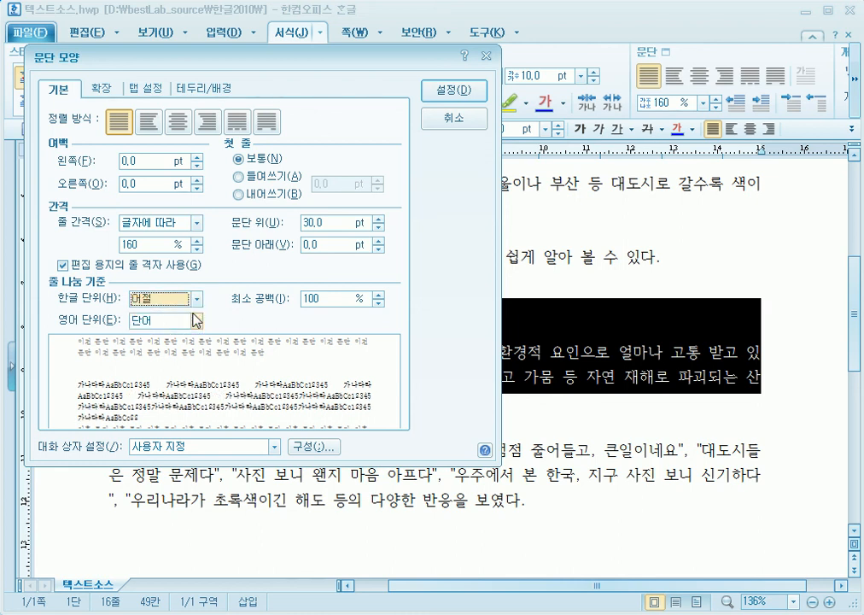
click(196, 322)
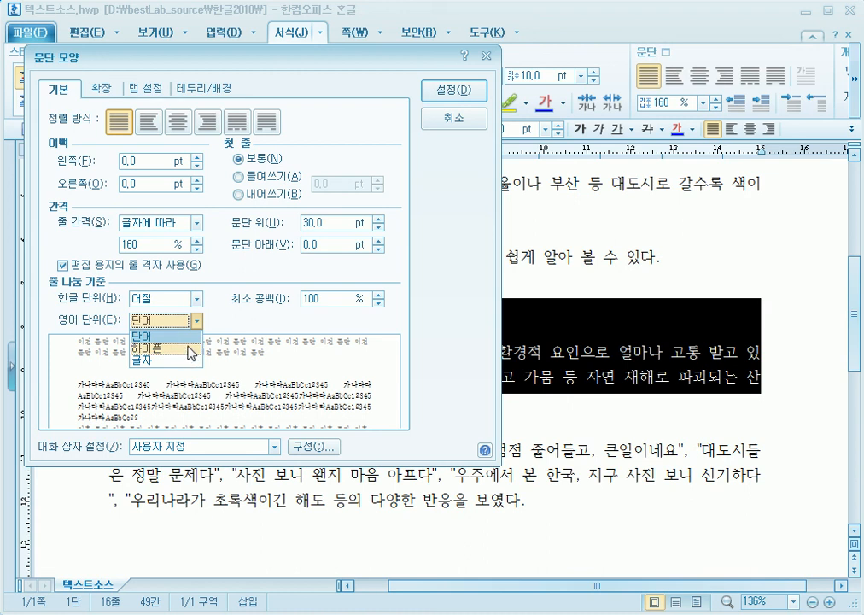
click(187, 338)
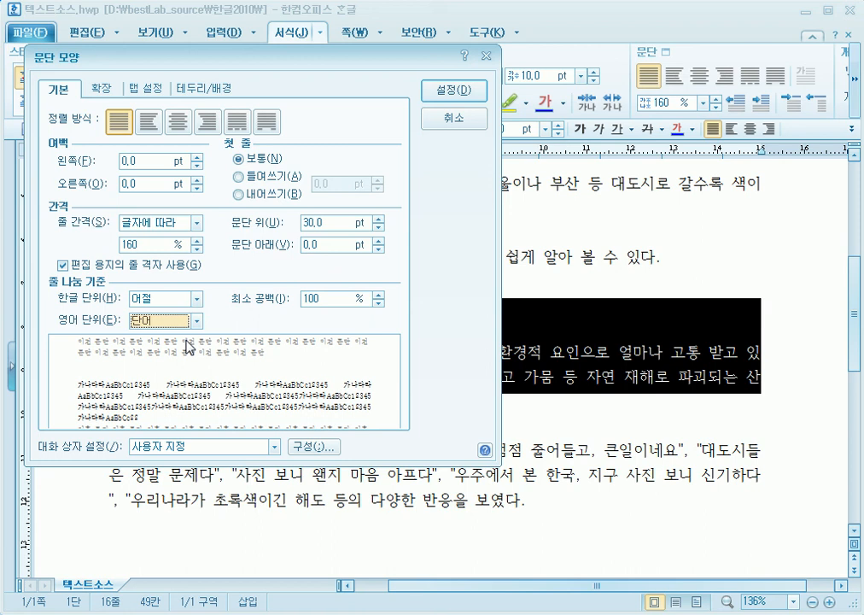
Compare the 글자 and 어절 Korean line-break units in the preview, then apply 어절 to the 나사는 paragraph
click(196, 298)
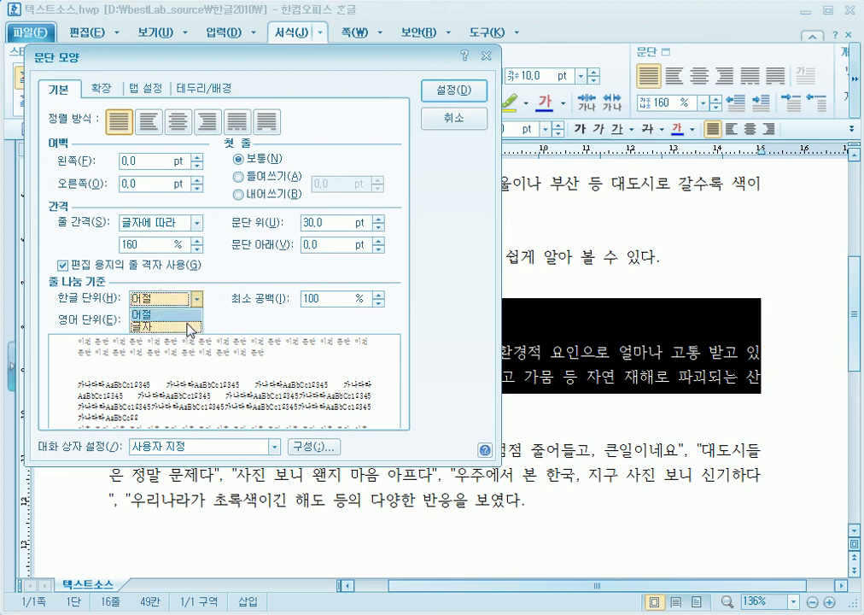
click(190, 327)
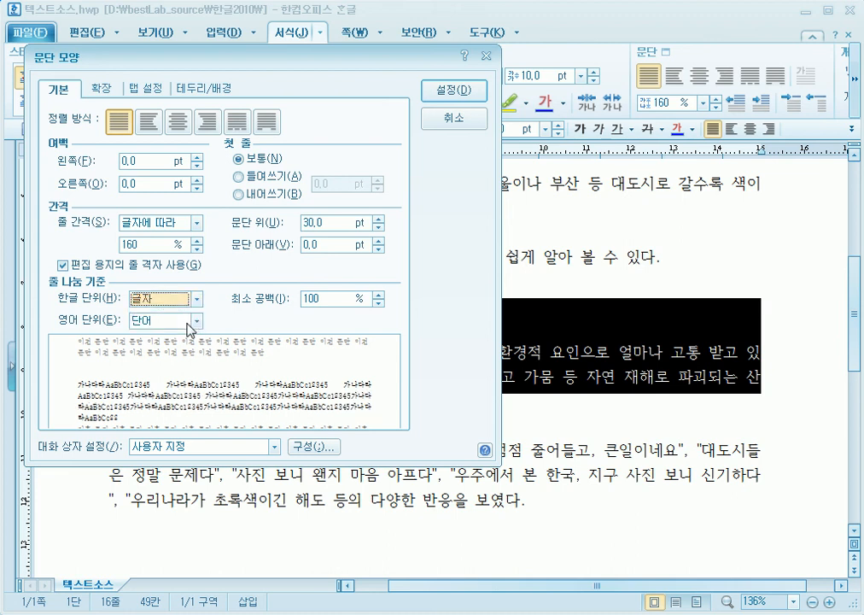
click(197, 298)
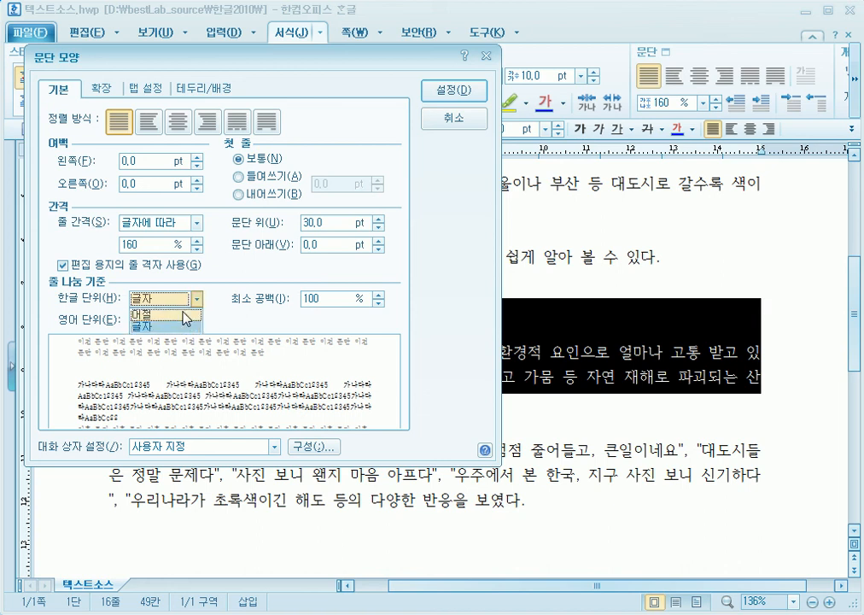
click(186, 315)
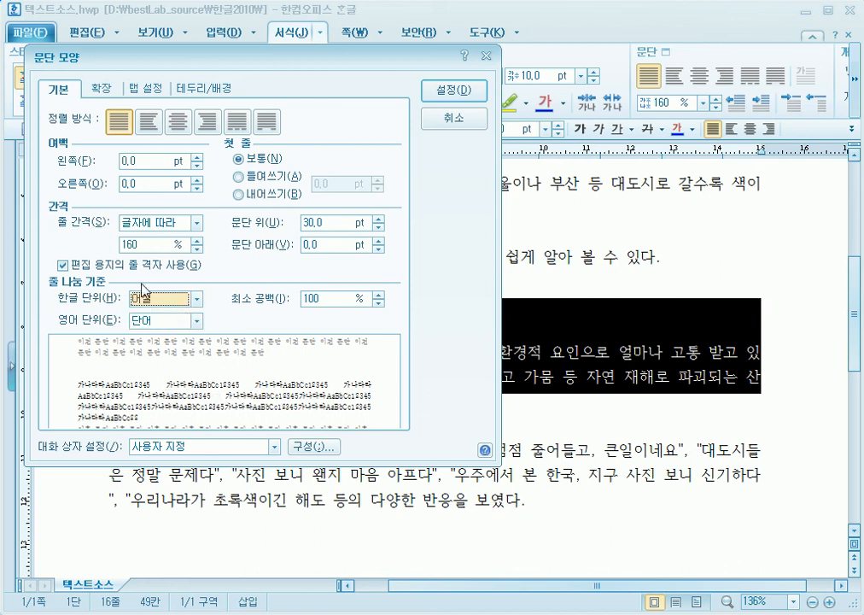
click(461, 92)
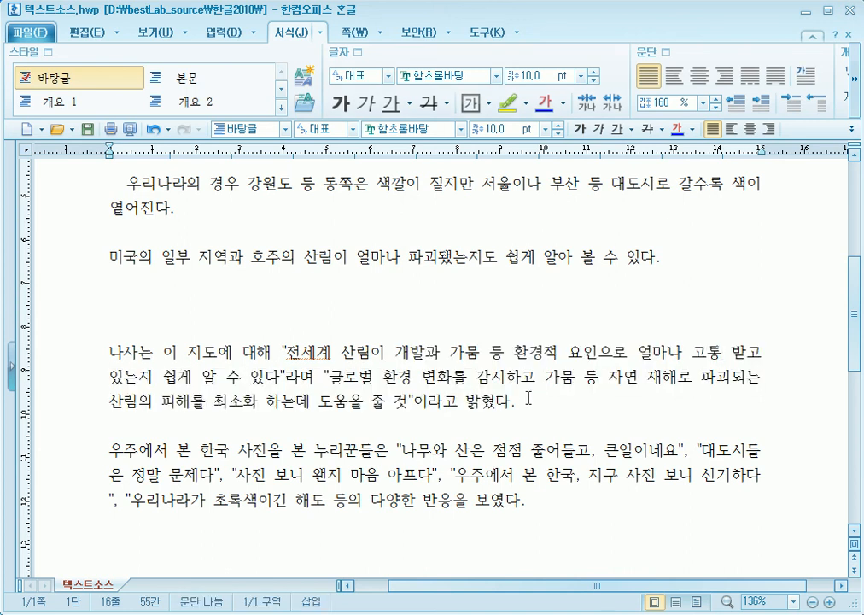
Change the 나사는 paragraph's Korean line-break unit to 글자 and apply the paragraph shape settings
drag(527, 401, 511, 352)
click(704, 58)
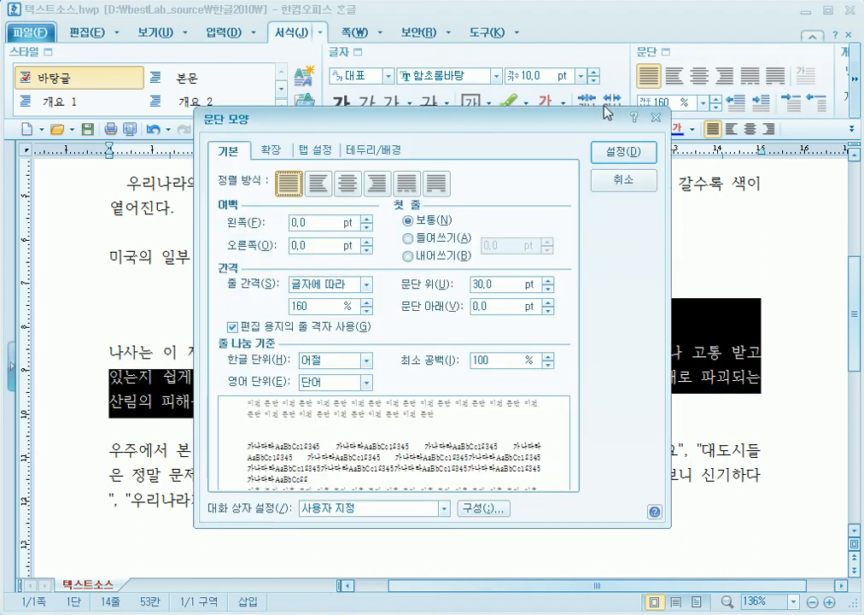
click(335, 360)
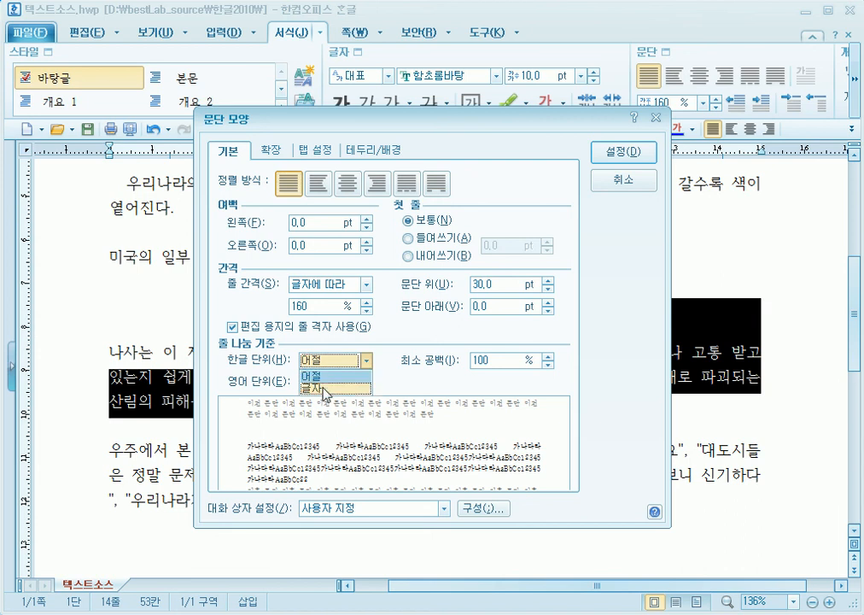
click(326, 388)
click(630, 151)
Examine how 있는지 is split across the first two lines of the 나사는 paragraph by selecting text on both sides of the break
click(740, 354)
click(617, 353)
key(shift+Right)
key(shift+Right)
key(shift+Right)
key(shift+Right)
key(shift+Right)
key(shift+Right)
key(shift+Right)
key(shift+Right)
key(shift+Right)
key(shift+Right)
key(shift+Right)
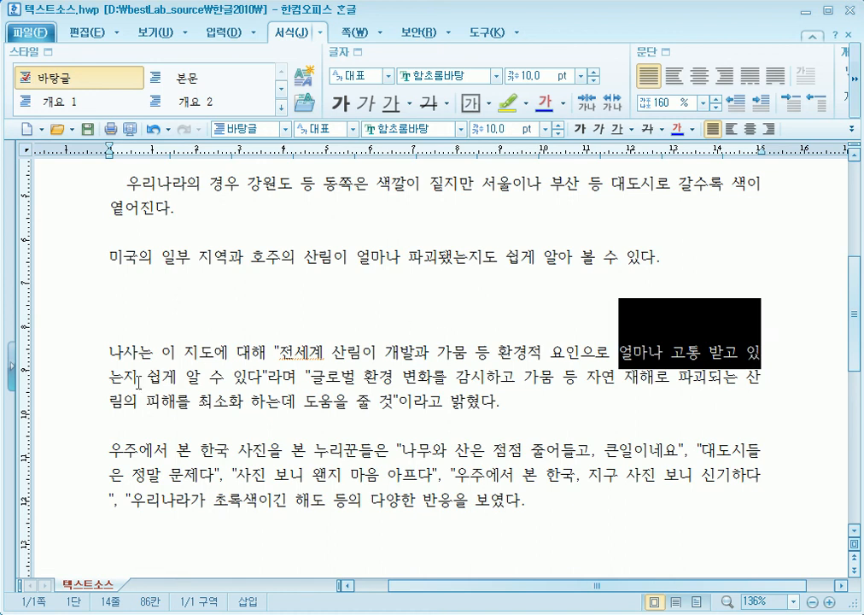
drag(139, 376, 109, 377)
drag(748, 352, 744, 353)
key(ctrl+z)
Select 얼마나 고통 받고 있 on the first line and apply the 어절 Korean line-break unit to its paragraph
click(734, 341)
drag(620, 352, 760, 352)
key(alt+t)
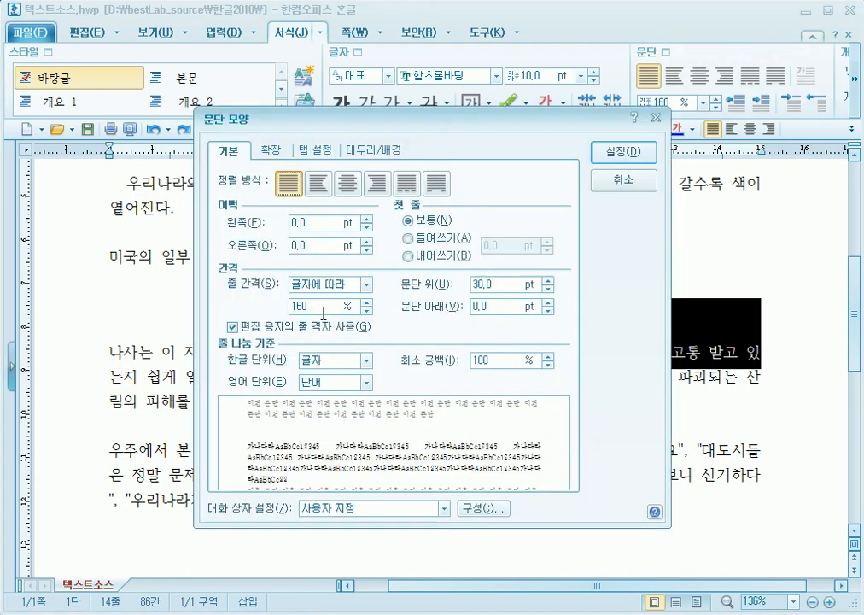
click(329, 362)
click(325, 374)
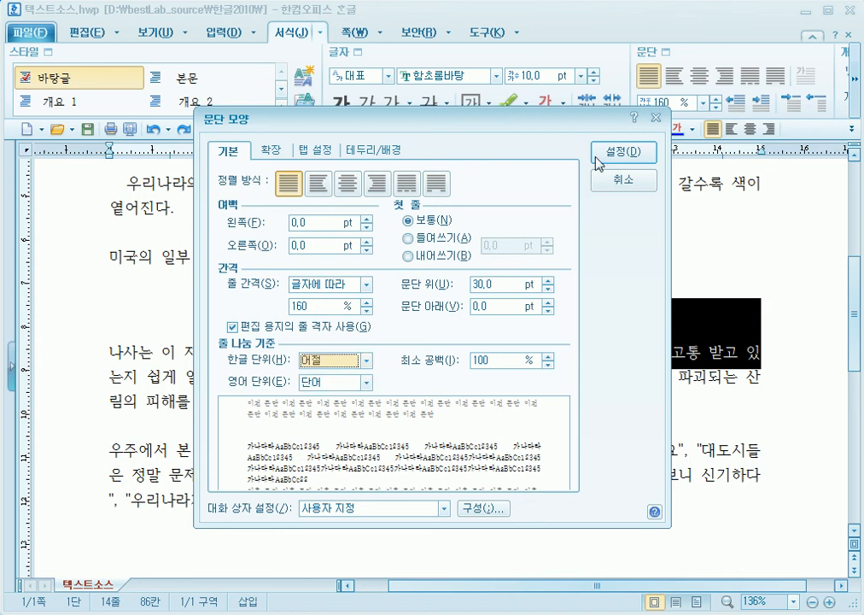
click(652, 152)
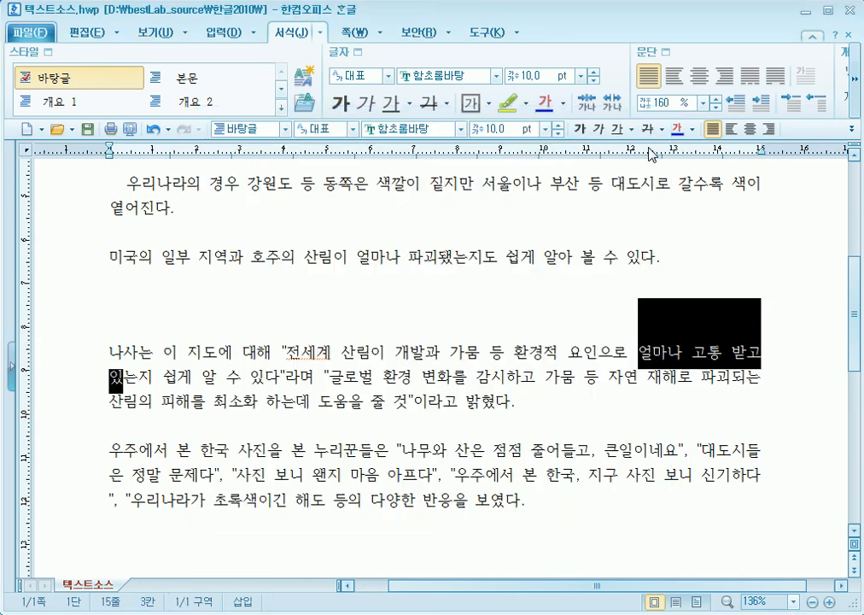
Select 얼마나 고통 받고 at the end of the first line and return its paragraph's Korean line-break unit to 글자
click(654, 373)
drag(640, 353, 757, 352)
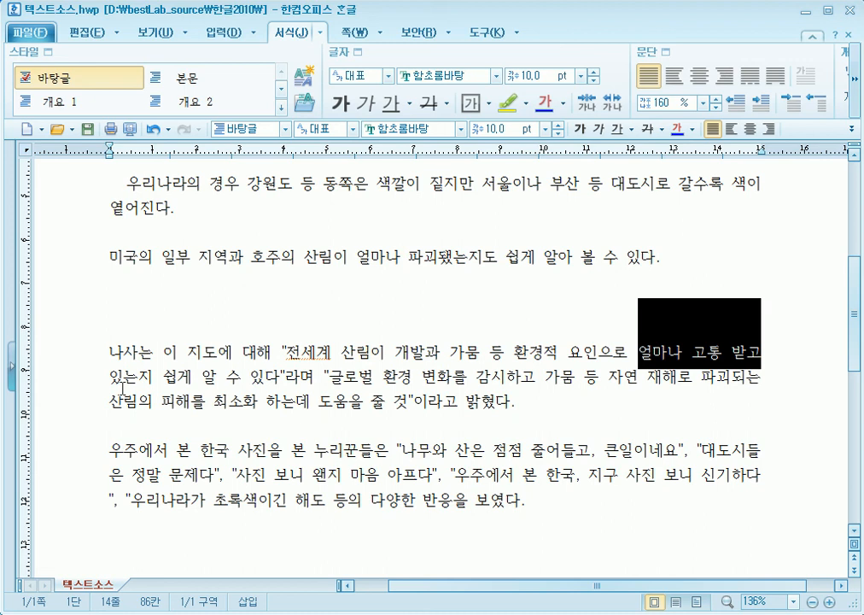
click(653, 47)
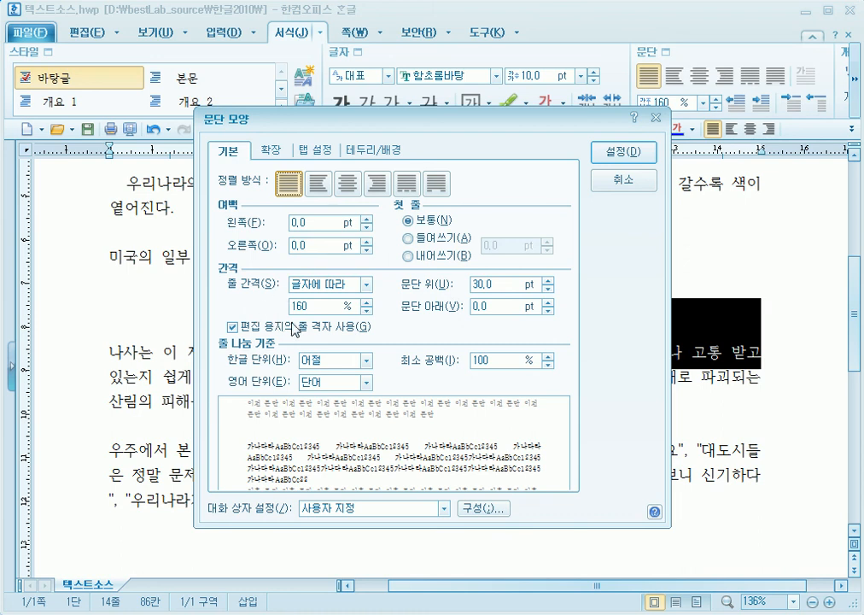
click(367, 361)
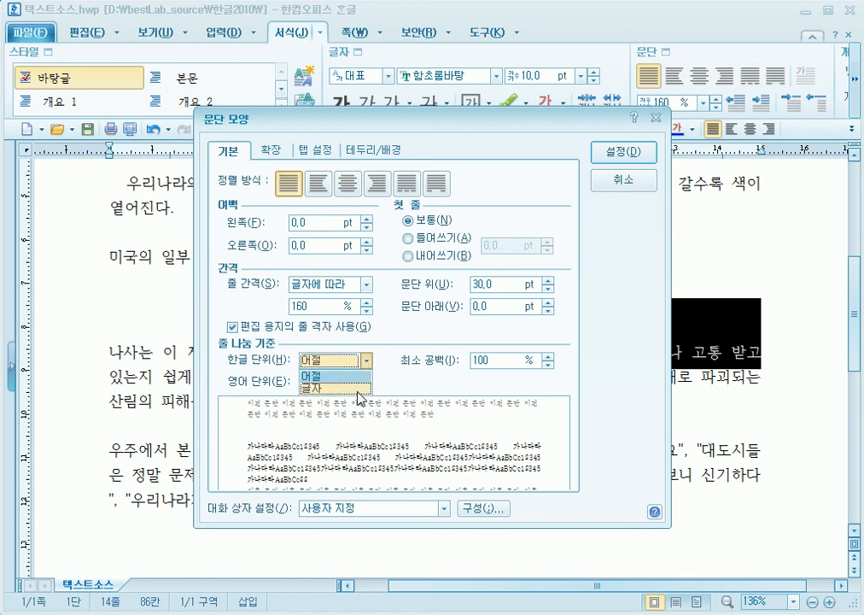
click(352, 387)
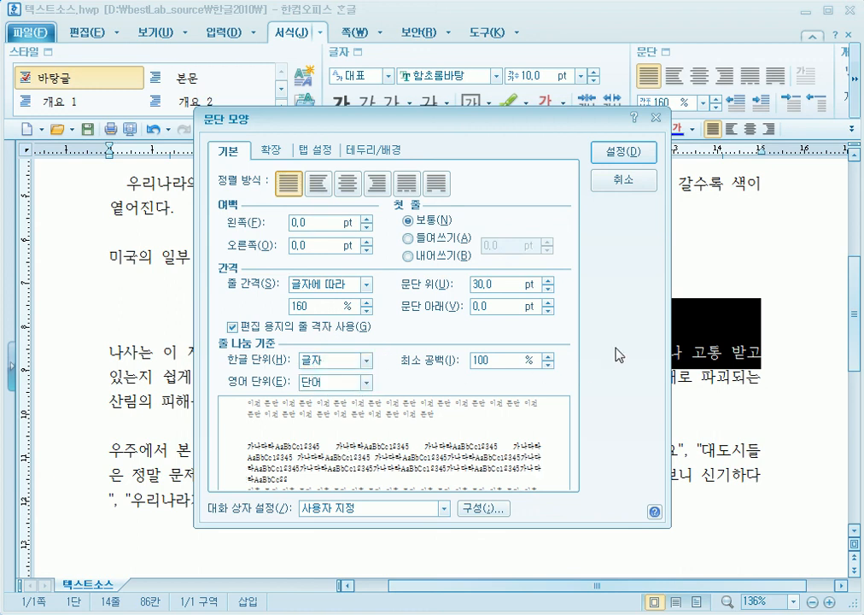
click(634, 153)
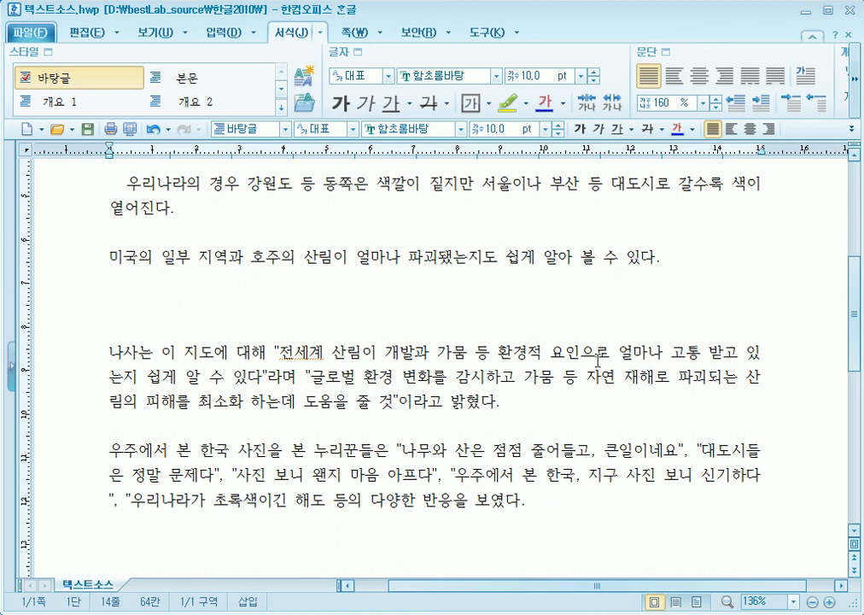
click(597, 357)
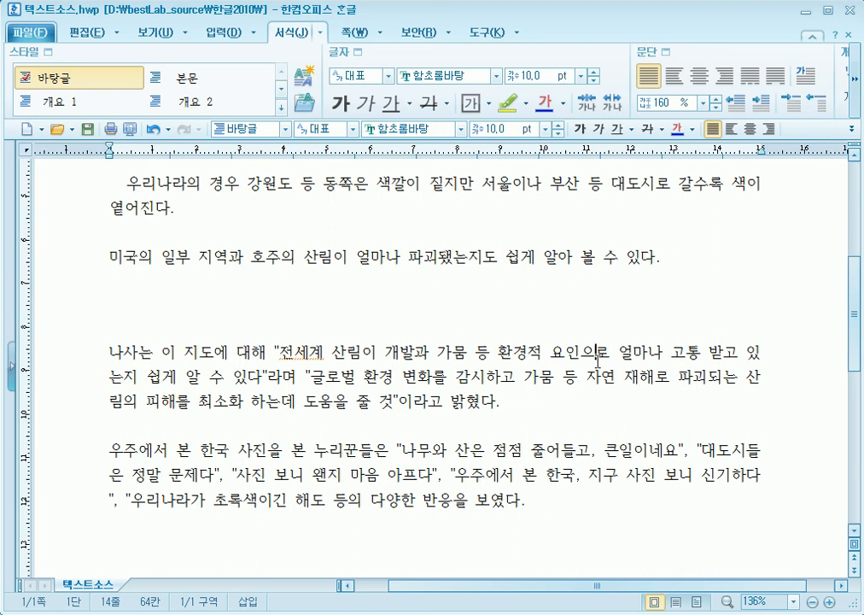